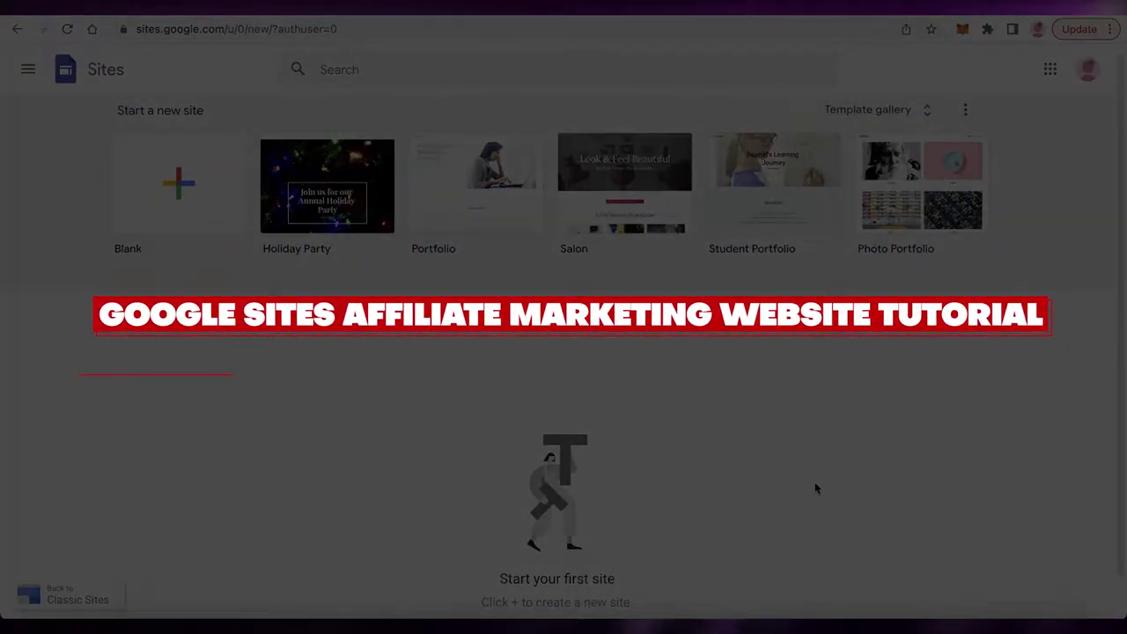
- Switch from the Google Sites start page to the Digistore24 affiliate marketplace tab
{"action": "scroll", "coordinate": [572, 370], "scroll_direction": "down", "scroll_amount": 1}
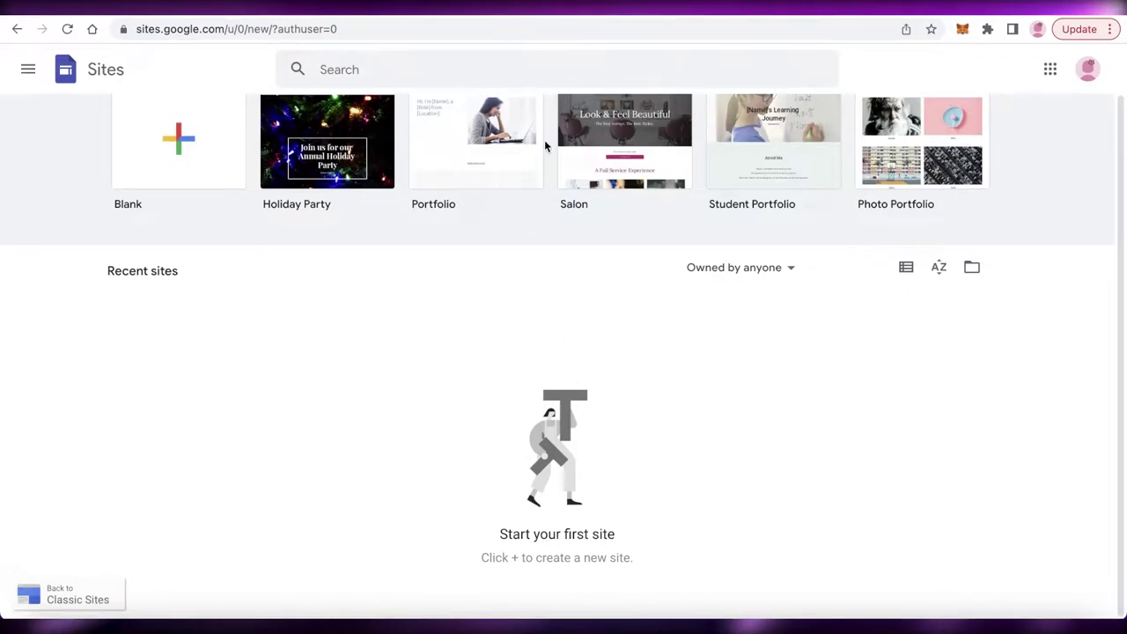
{"action": "left_click", "coordinate": [493, 13]}
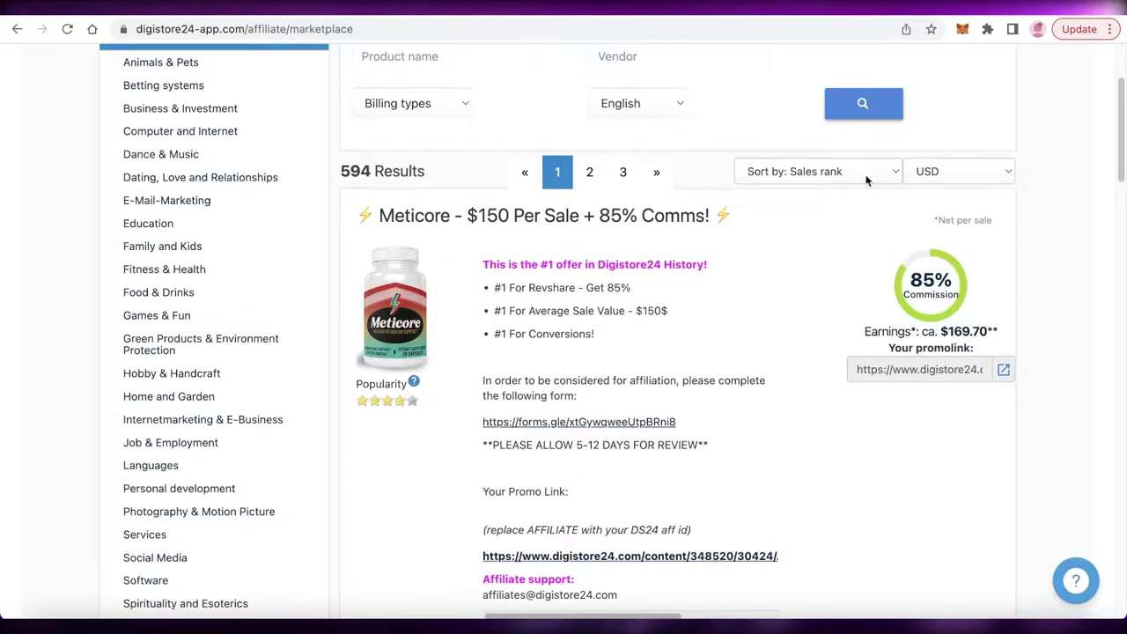
- Briefly check the Google Sites start page, then return to the Digistore24 listings
{"action": "scroll", "coordinate": [930, 271], "scroll_direction": "down", "scroll_amount": 5}
{"action": "left_click", "coordinate": [666, 15]}
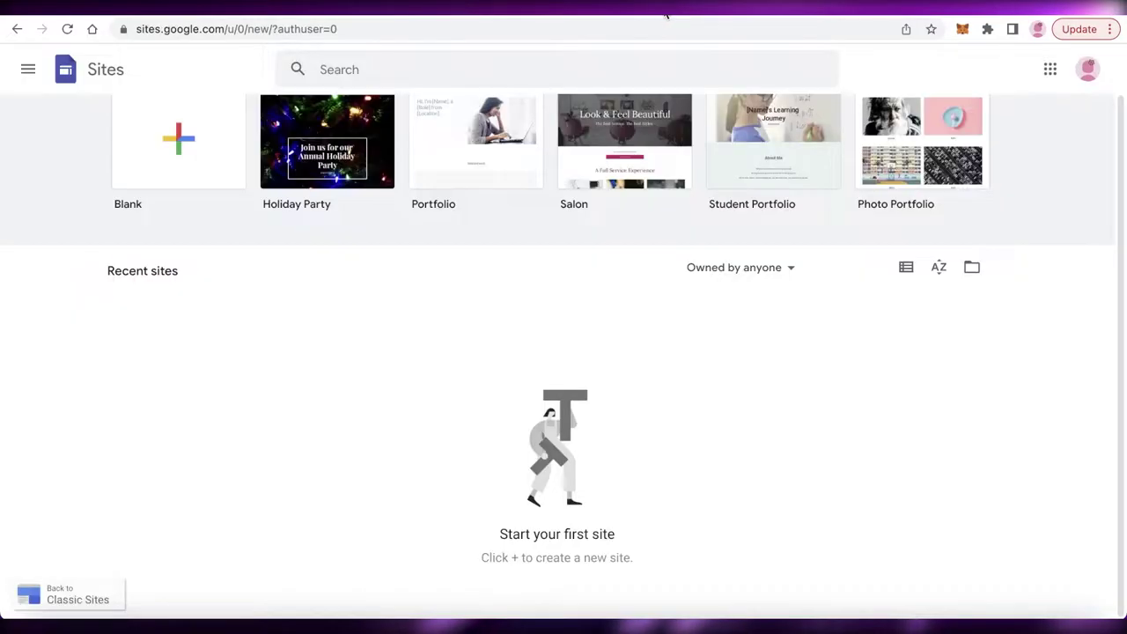
{"action": "scroll", "coordinate": [681, 331], "scroll_direction": "up", "scroll_amount": 1}
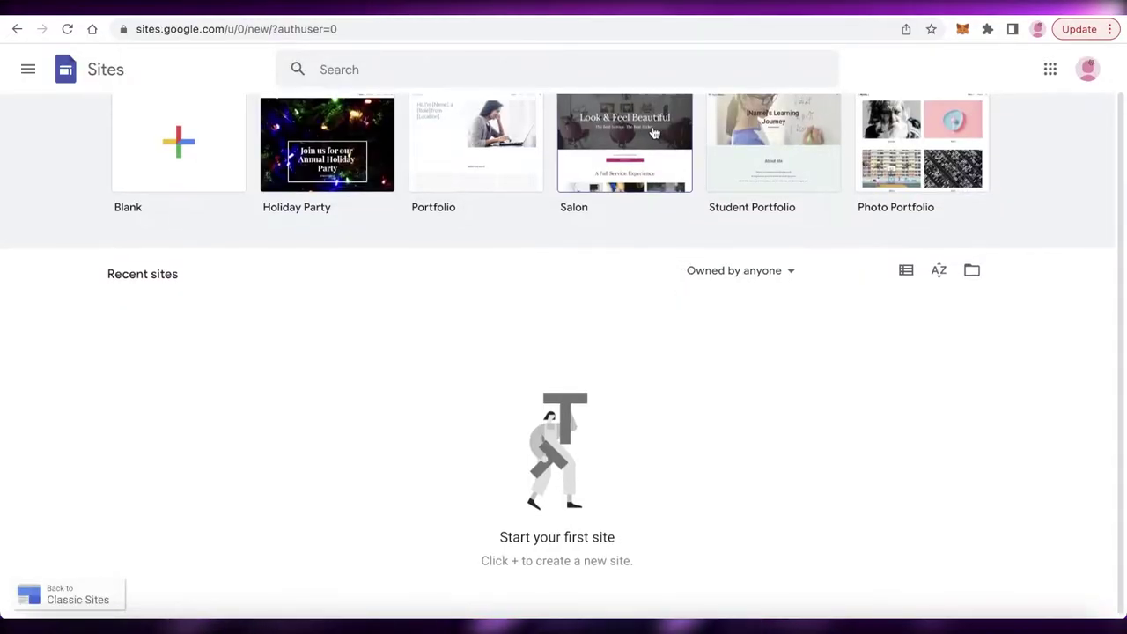
{"action": "key", "text": "ctrl+Tab"}
- Review the Meticore and Keto Meal Plan offers, then go back to the Google Sites start page
{"action": "scroll", "coordinate": [854, 236], "scroll_direction": "up", "scroll_amount": 4}
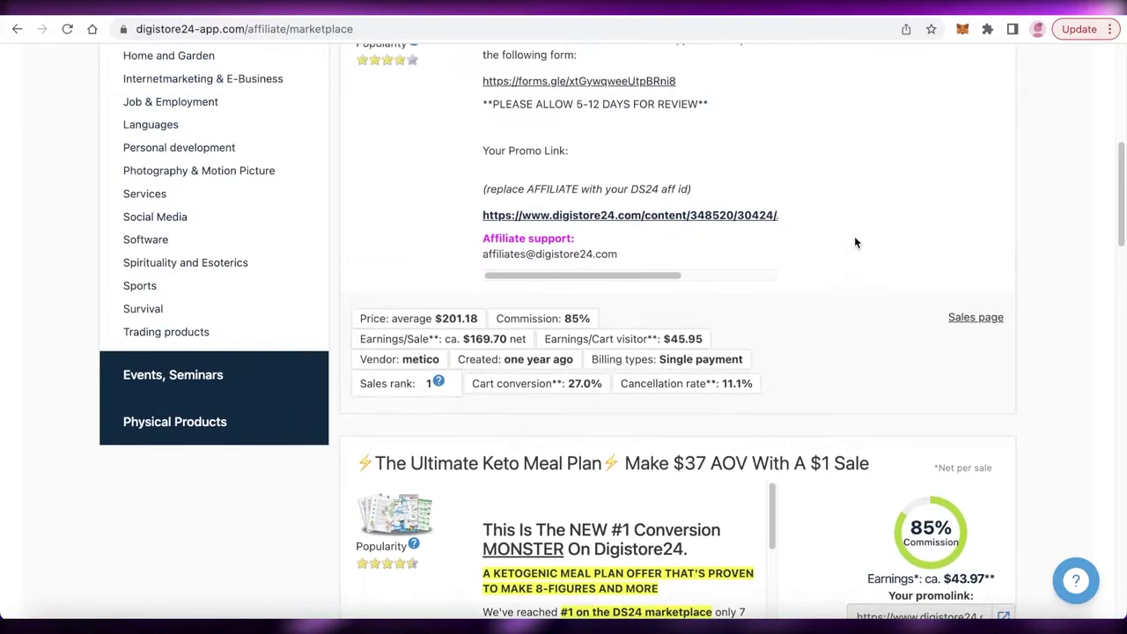
{"action": "scroll", "coordinate": [854, 286], "scroll_direction": "up", "scroll_amount": 3}
{"action": "scroll", "coordinate": [845, 285], "scroll_direction": "down", "scroll_amount": 5}
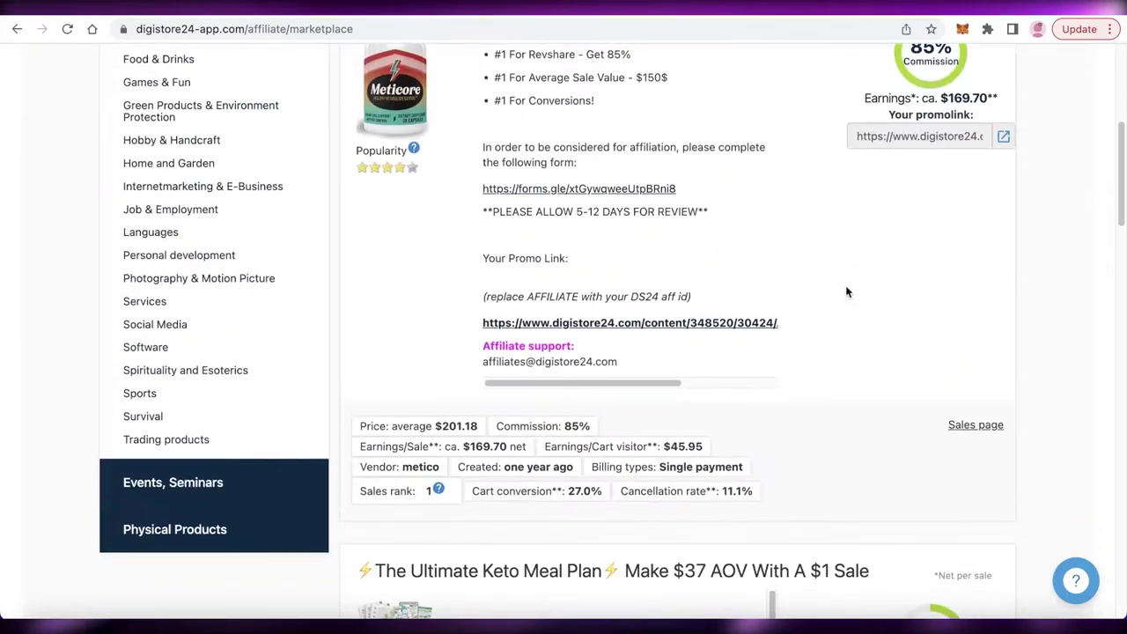
{"action": "scroll", "coordinate": [845, 289], "scroll_direction": "down", "scroll_amount": 3}
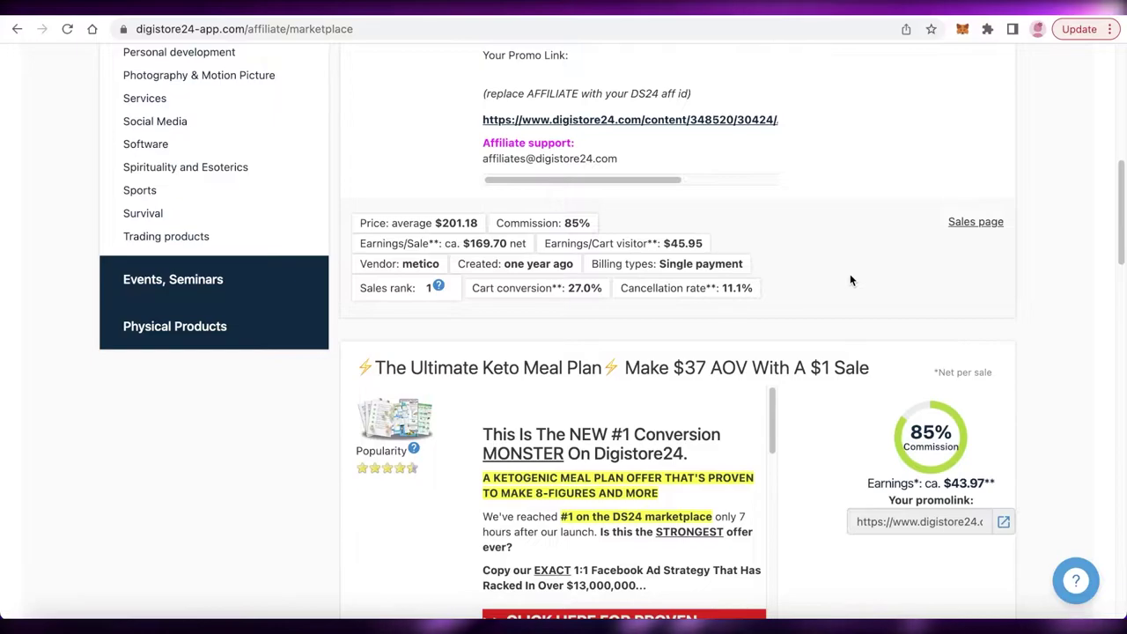
{"action": "scroll", "coordinate": [849, 280], "scroll_direction": "up", "scroll_amount": 3}
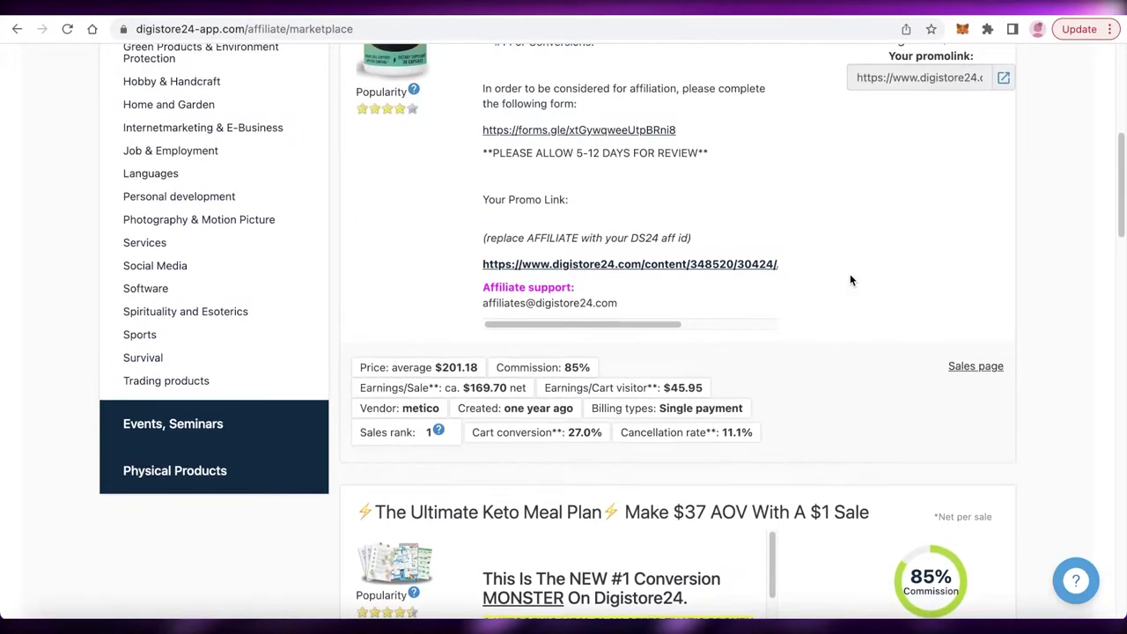
{"action": "scroll", "coordinate": [849, 280], "scroll_direction": "up", "scroll_amount": 3}
{"action": "scroll", "coordinate": [828, 299], "scroll_direction": "up", "scroll_amount": 1}
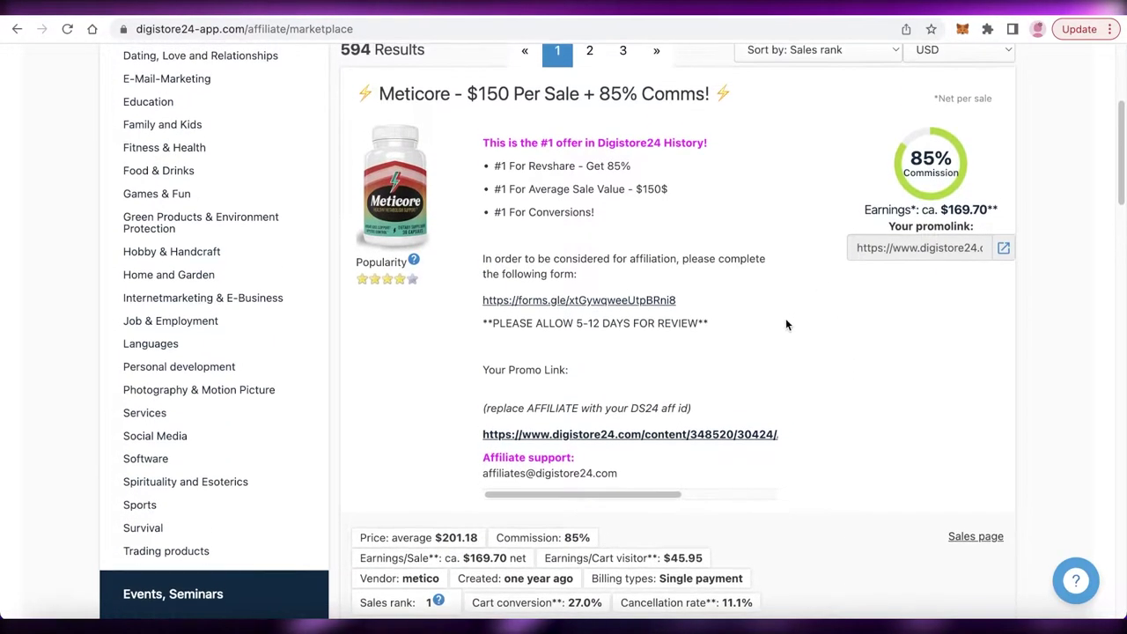
{"action": "scroll", "coordinate": [773, 353], "scroll_direction": "up", "scroll_amount": 1}
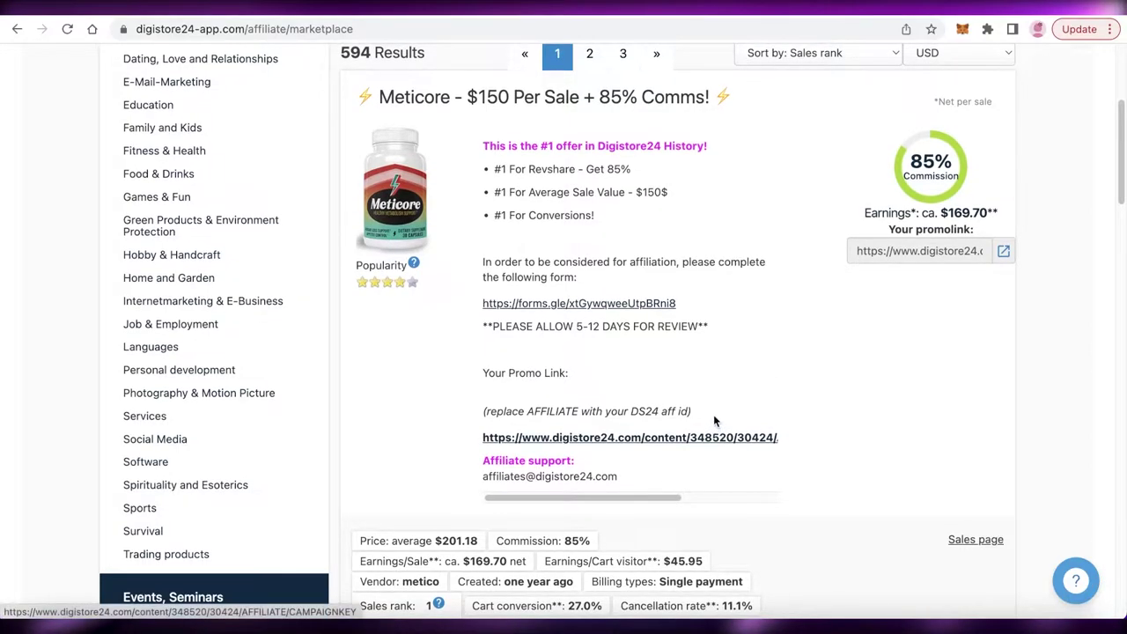
{"action": "scroll", "coordinate": [730, 268], "scroll_direction": "up", "scroll_amount": 5}
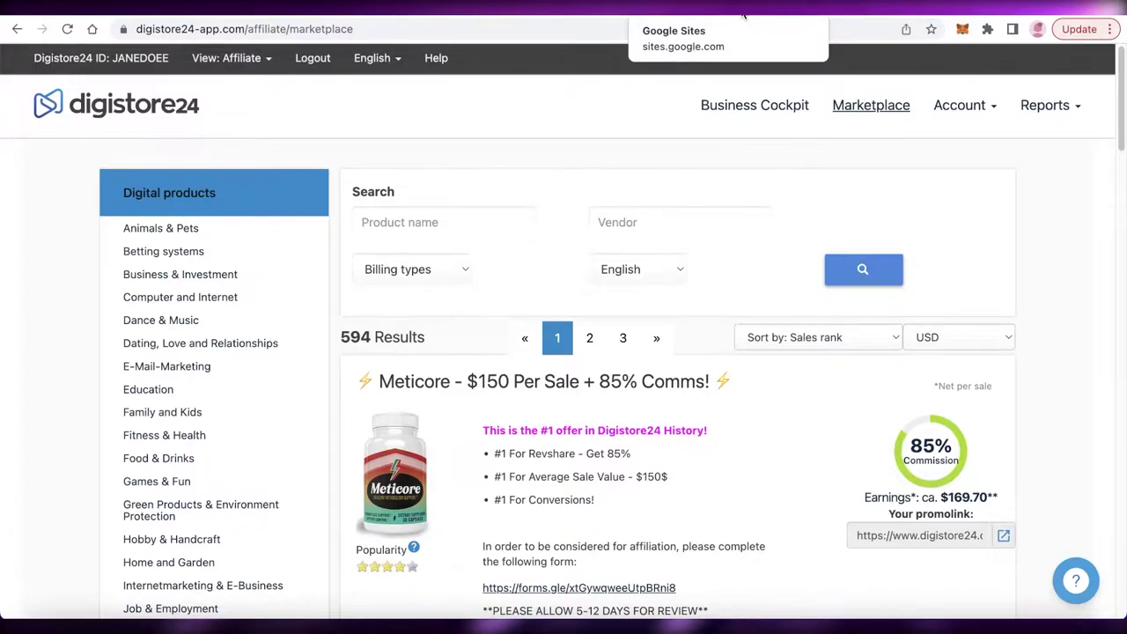
{"action": "scroll", "coordinate": [731, 70], "scroll_direction": "down", "scroll_amount": 4}
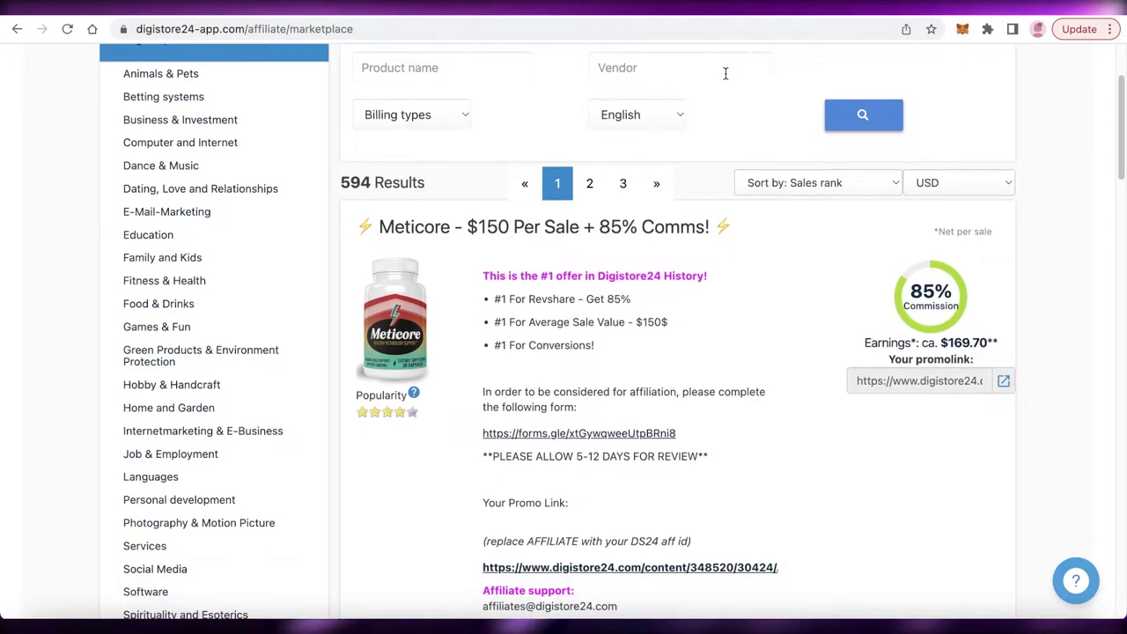
{"action": "scroll", "coordinate": [727, 88], "scroll_direction": "down", "scroll_amount": 10}
{"action": "scroll", "coordinate": [759, 162], "scroll_direction": "up", "scroll_amount": 8}
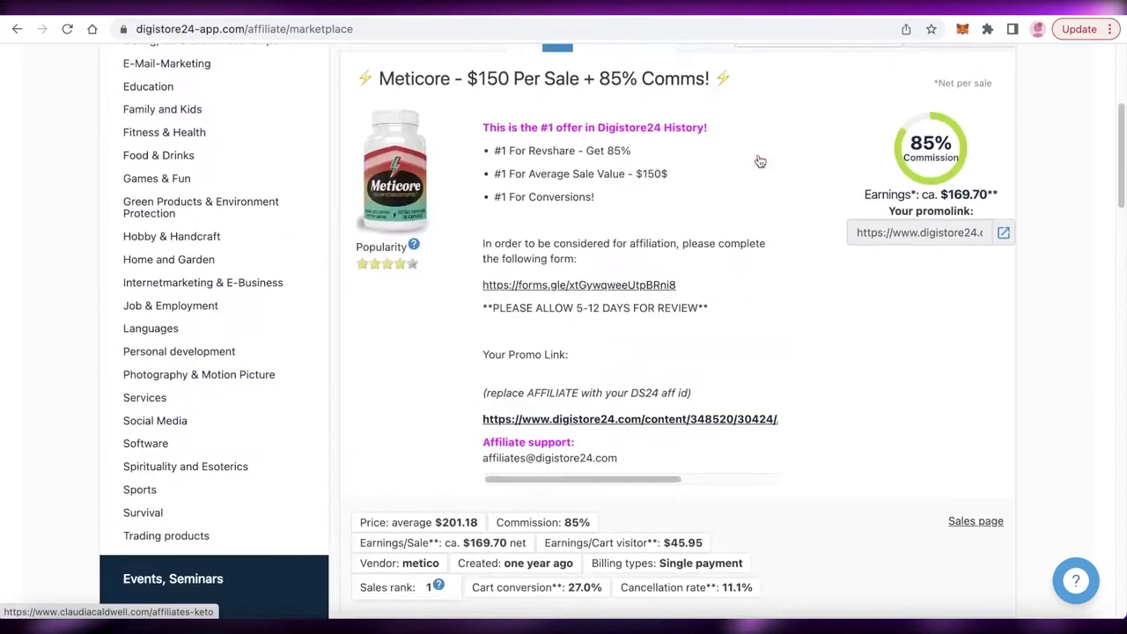
{"action": "scroll", "coordinate": [763, 161], "scroll_direction": "up", "scroll_amount": 6}
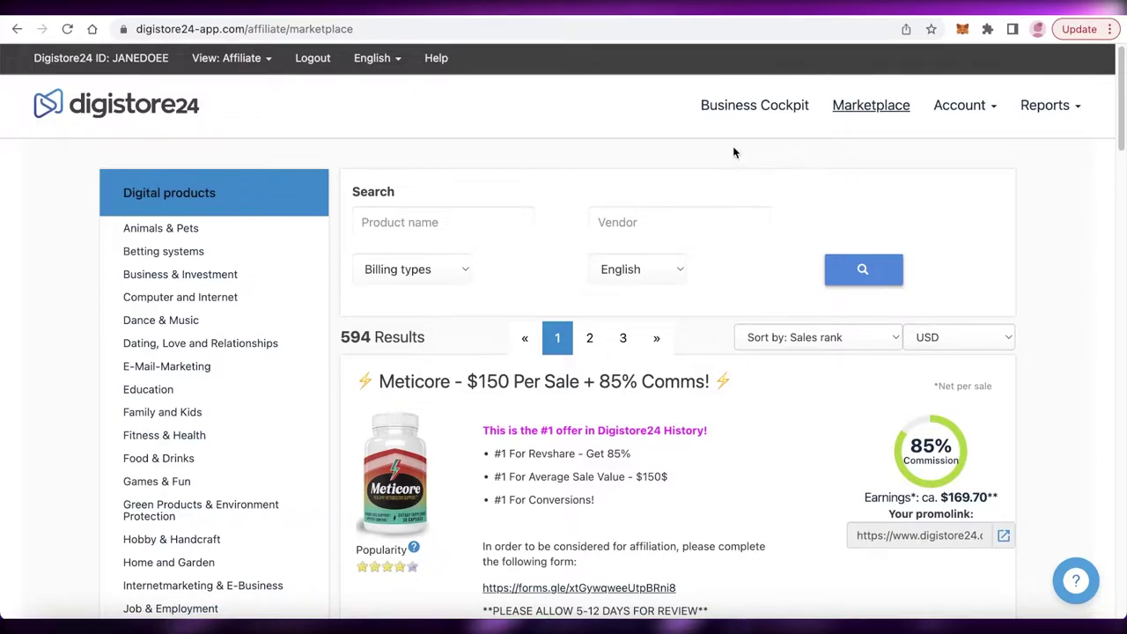
{"action": "left_click", "coordinate": [727, 15]}
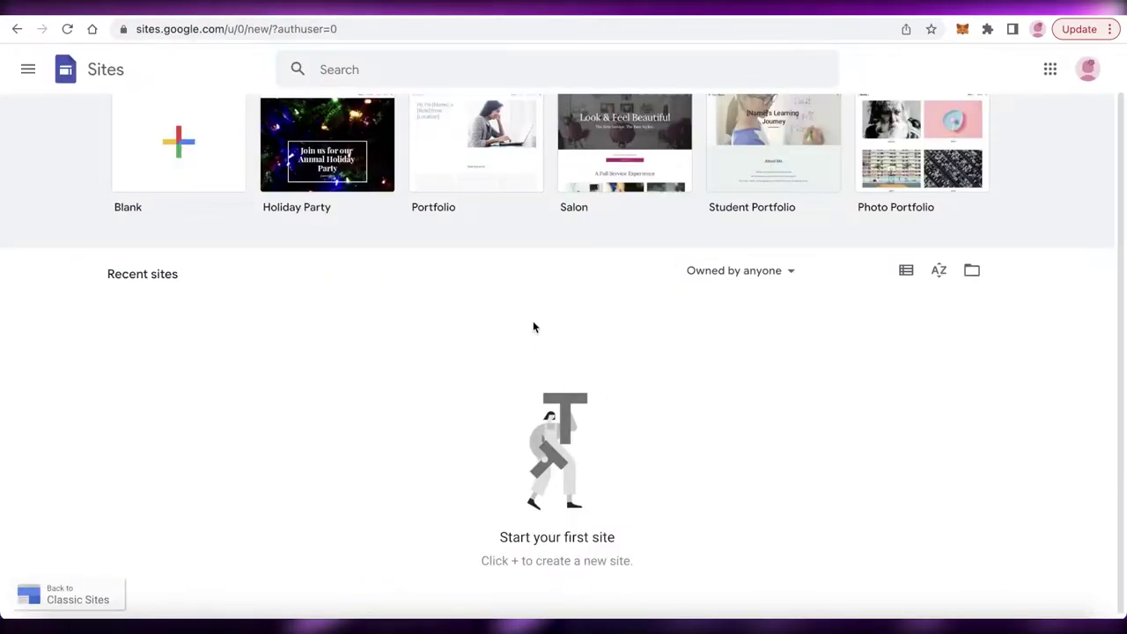
- Scroll through the Google Sites start page's new-site templates
{"action": "scroll", "coordinate": [533, 328], "scroll_direction": "down", "scroll_amount": 1}
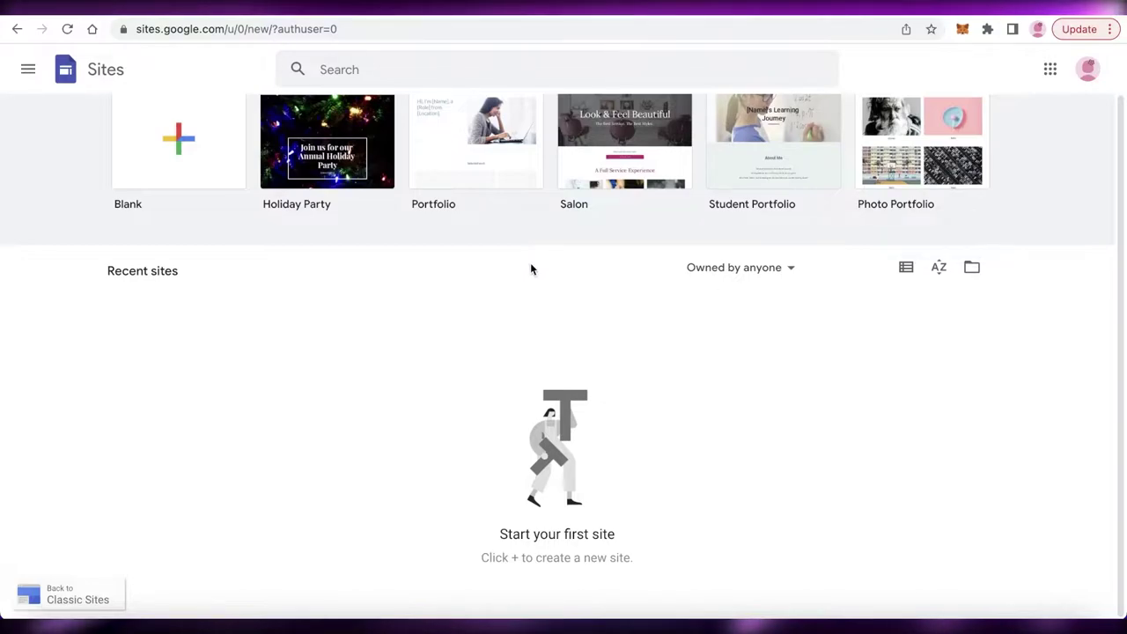
{"action": "scroll", "coordinate": [538, 258], "scroll_direction": "up", "scroll_amount": 2}
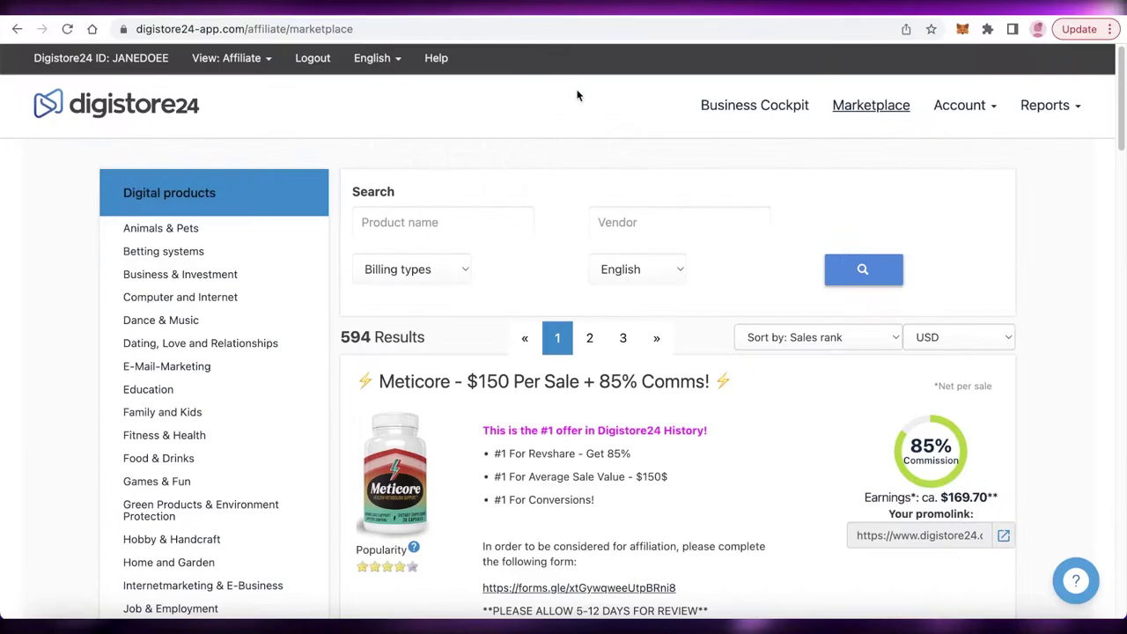
- Find the Ultimate Keto Meal Plan offer and open its affiliate promolink details
{"action": "scroll", "coordinate": [598, 159], "scroll_direction": "down", "scroll_amount": 5}
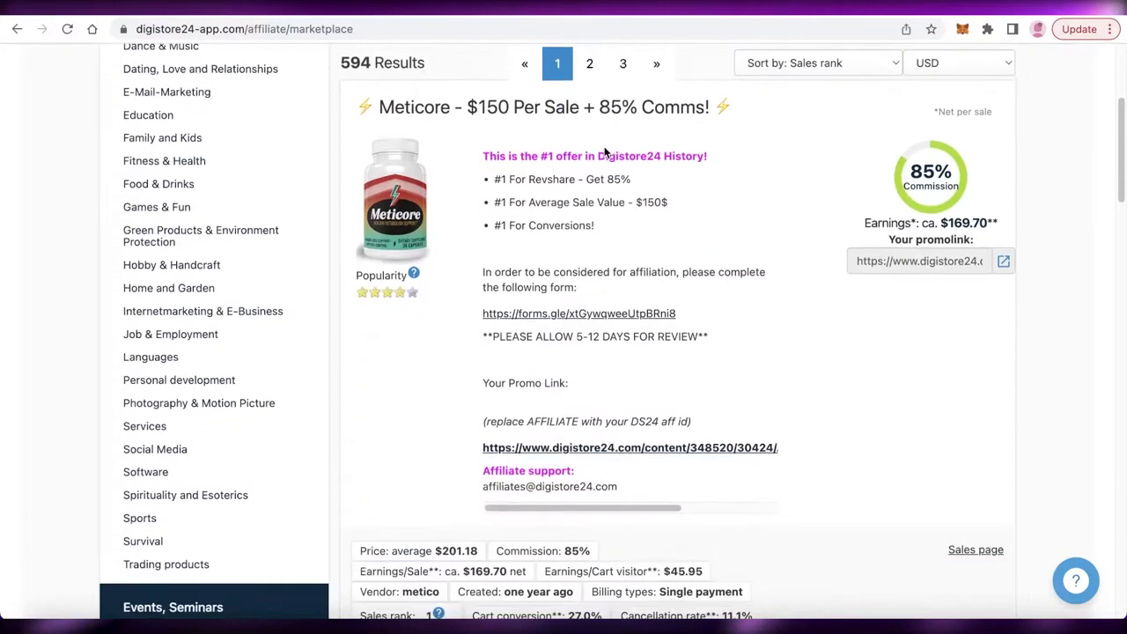
{"action": "scroll", "coordinate": [597, 160], "scroll_direction": "up", "scroll_amount": 3}
{"action": "scroll", "coordinate": [594, 164], "scroll_direction": "down", "scroll_amount": 1}
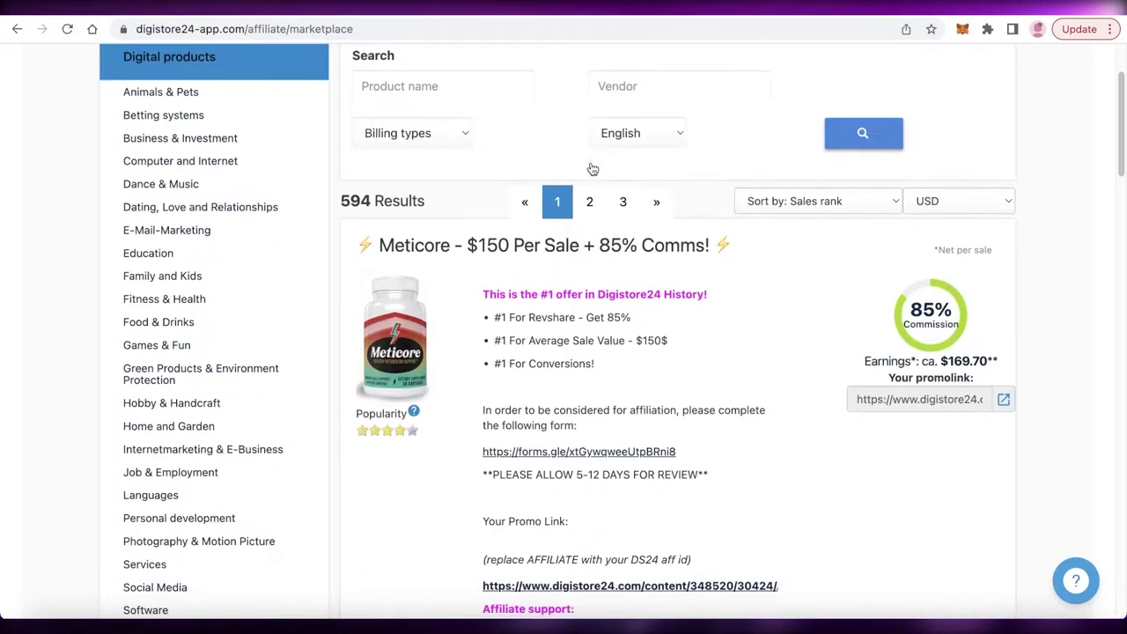
{"action": "scroll", "coordinate": [579, 137], "scroll_direction": "up", "scroll_amount": 2}
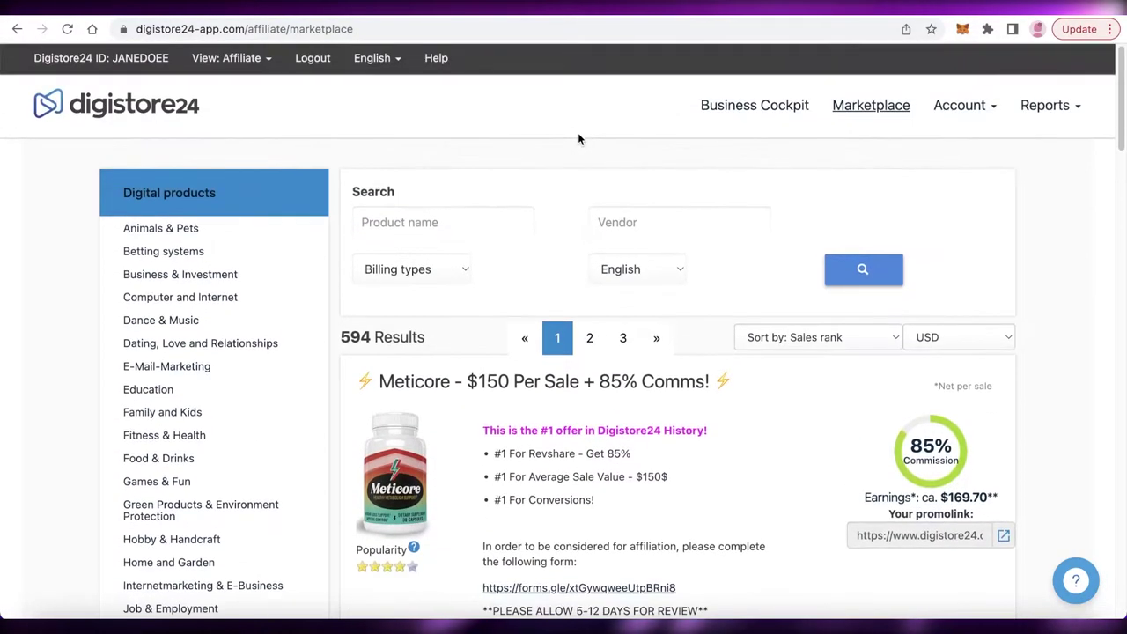
{"action": "scroll", "coordinate": [579, 138], "scroll_direction": "down", "scroll_amount": 4}
{"action": "scroll", "coordinate": [574, 156], "scroll_direction": "down", "scroll_amount": 1}
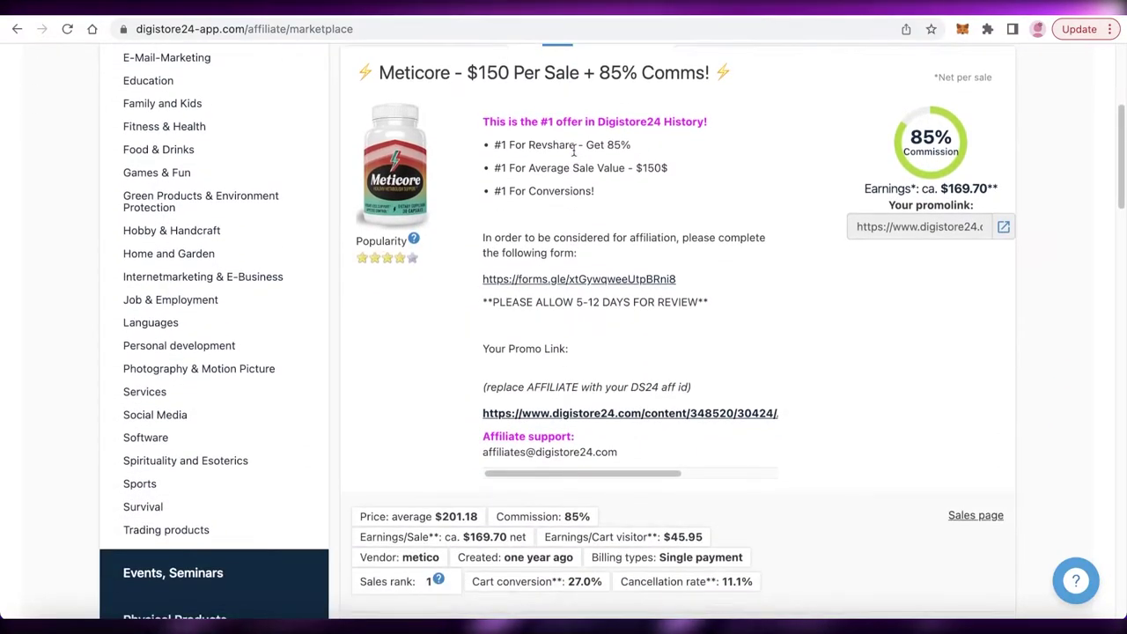
{"action": "scroll", "coordinate": [573, 152], "scroll_direction": "down", "scroll_amount": 4}
{"action": "scroll", "coordinate": [573, 152], "scroll_direction": "down", "scroll_amount": 4}
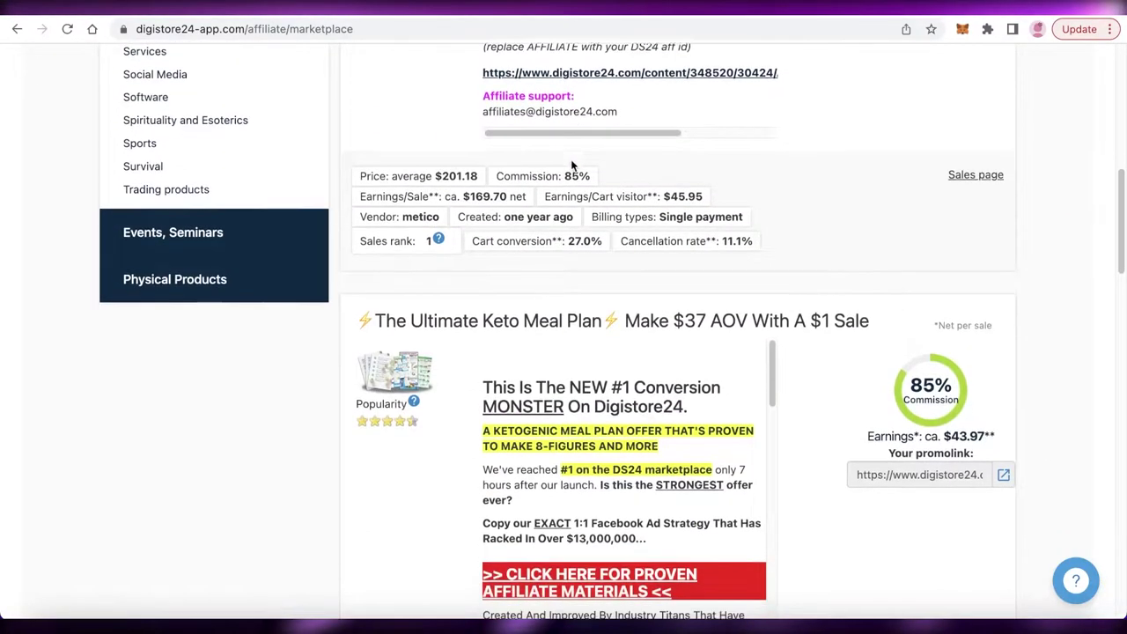
{"action": "scroll", "coordinate": [743, 189], "scroll_direction": "down", "scroll_amount": 1}
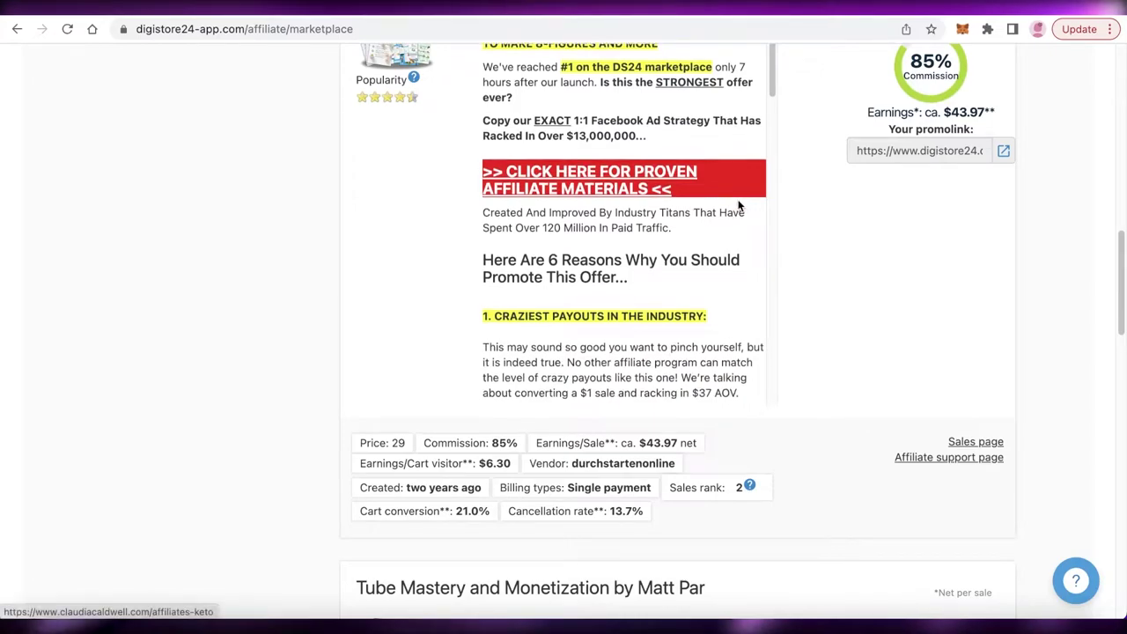
{"action": "scroll", "coordinate": [775, 184], "scroll_direction": "up", "scroll_amount": 1}
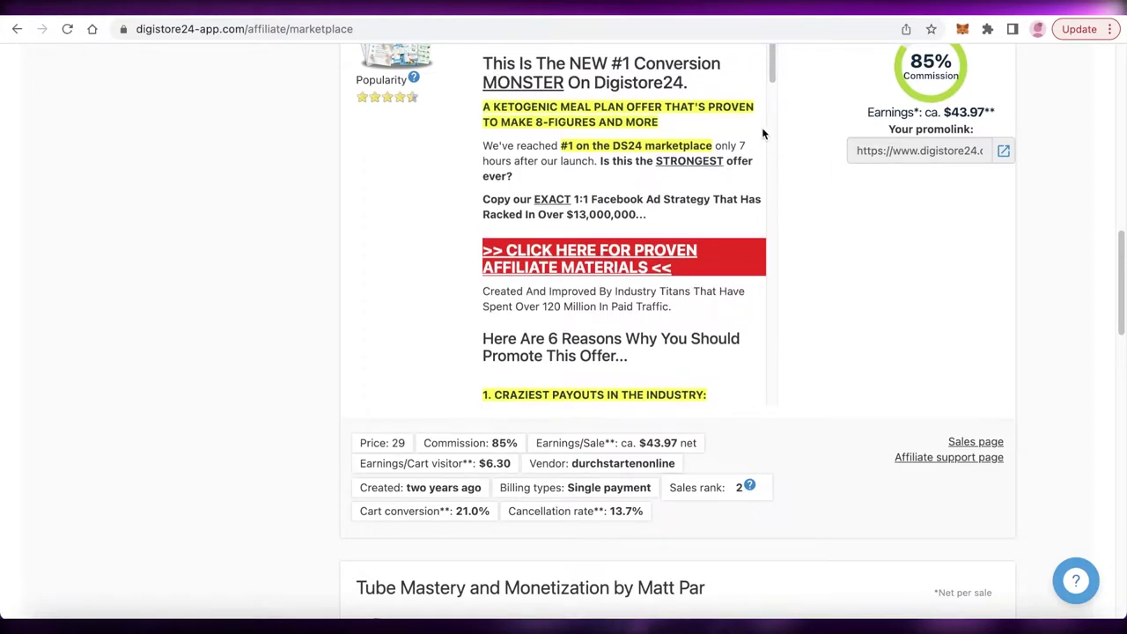
{"action": "scroll", "coordinate": [765, 141], "scroll_direction": "up", "scroll_amount": 1}
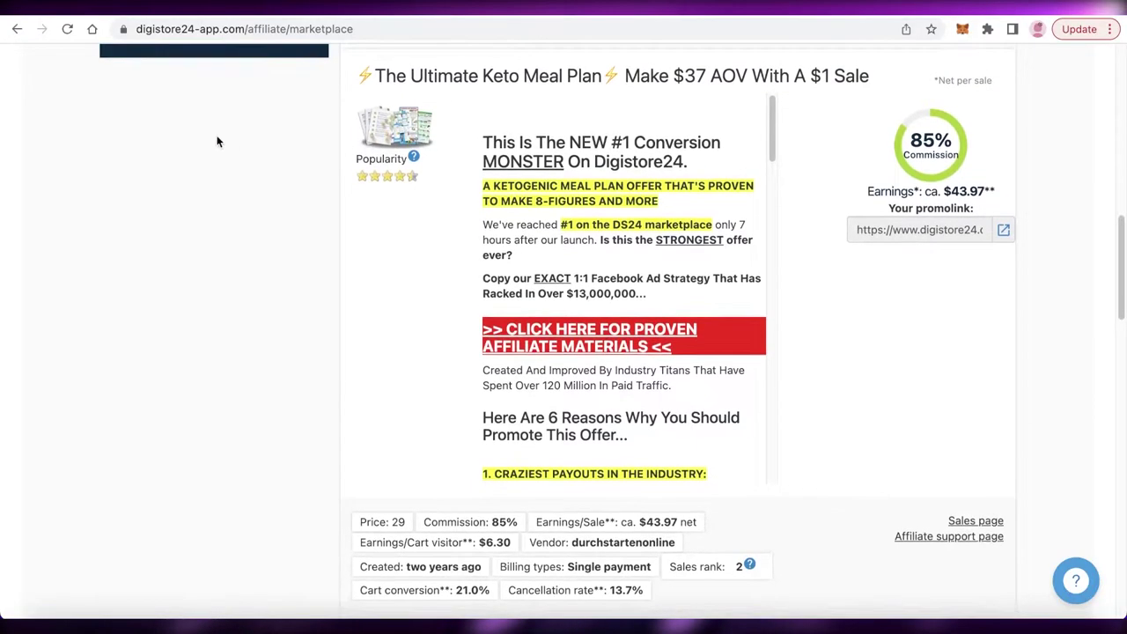
{"action": "scroll", "coordinate": [737, 171], "scroll_direction": "up", "scroll_amount": 5}
{"action": "scroll", "coordinate": [828, 260], "scroll_direction": "down", "scroll_amount": 3}
{"action": "scroll", "coordinate": [812, 278], "scroll_direction": "down", "scroll_amount": 3}
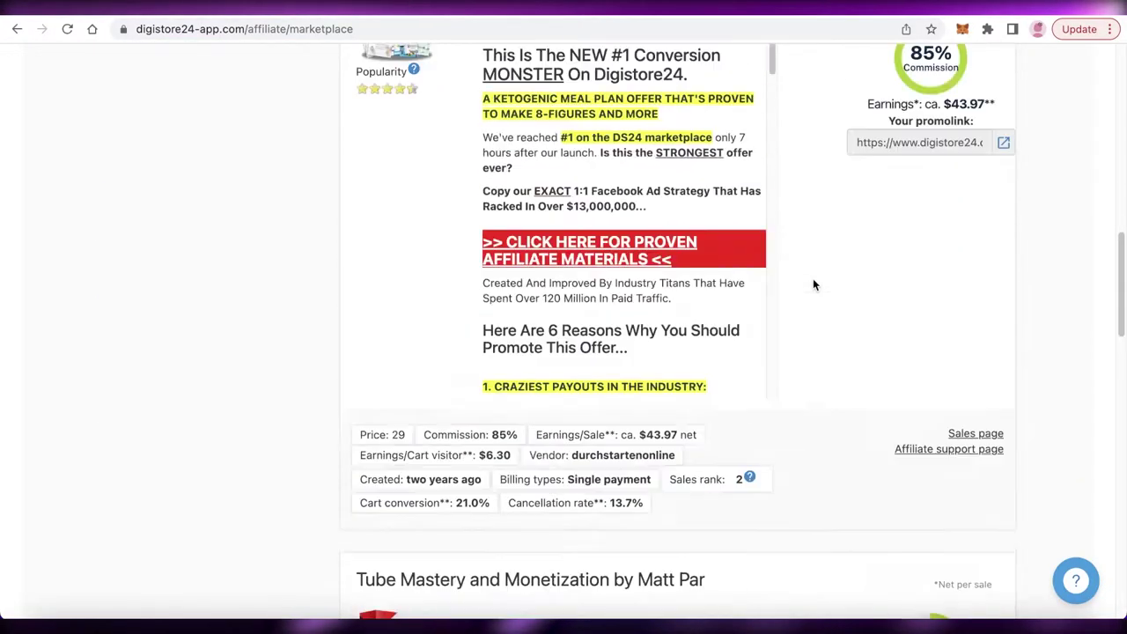
{"action": "scroll", "coordinate": [810, 278], "scroll_direction": "up", "scroll_amount": 2}
{"action": "scroll", "coordinate": [811, 295], "scroll_direction": "down", "scroll_amount": 1}
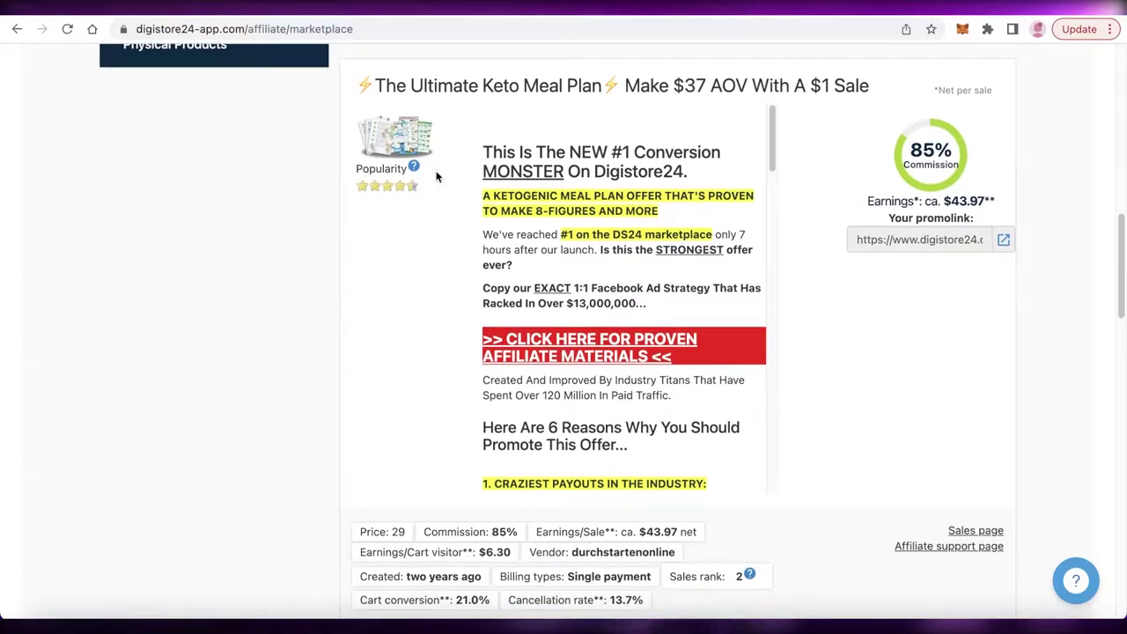
{"action": "left_click", "coordinate": [556, 344]}
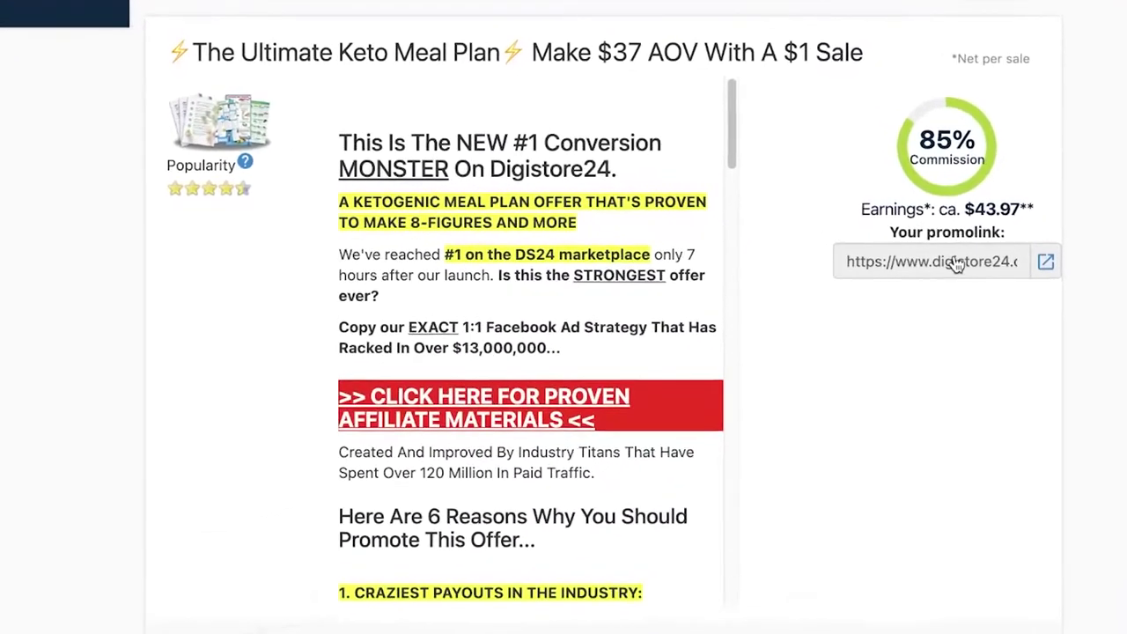
- Copy the Keto Meal Plan affiliate promolink and open it in a new tab
{"action": "left_click", "coordinate": [956, 263]}
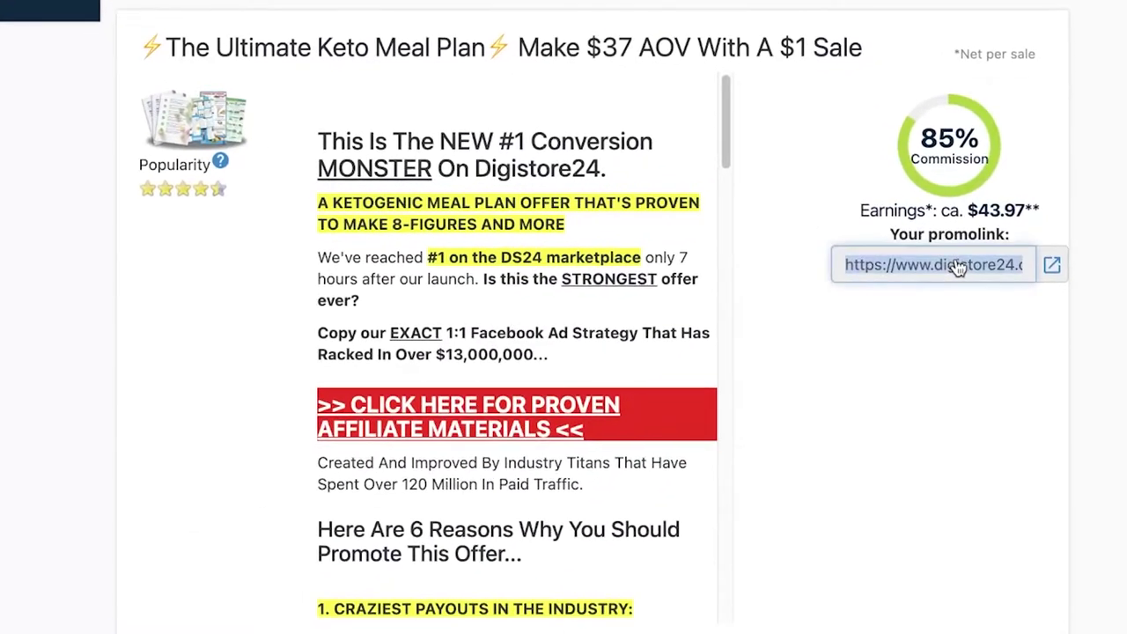
{"action": "right_click", "coordinate": [957, 262]}
{"action": "left_click", "coordinate": [760, 306]}
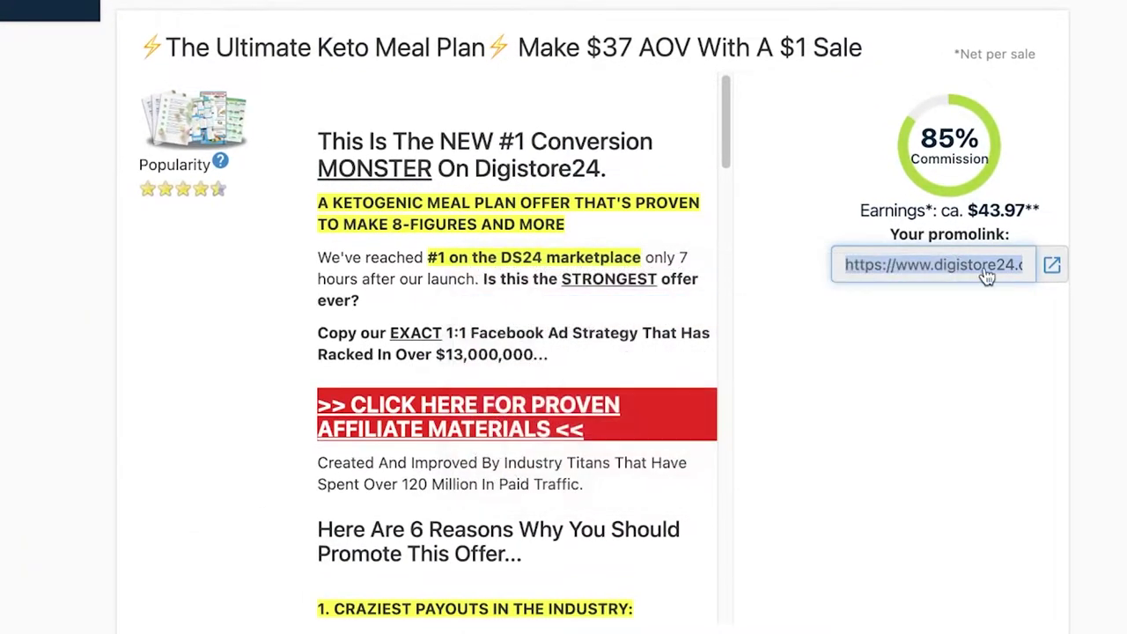
{"action": "left_click", "coordinate": [1053, 265]}
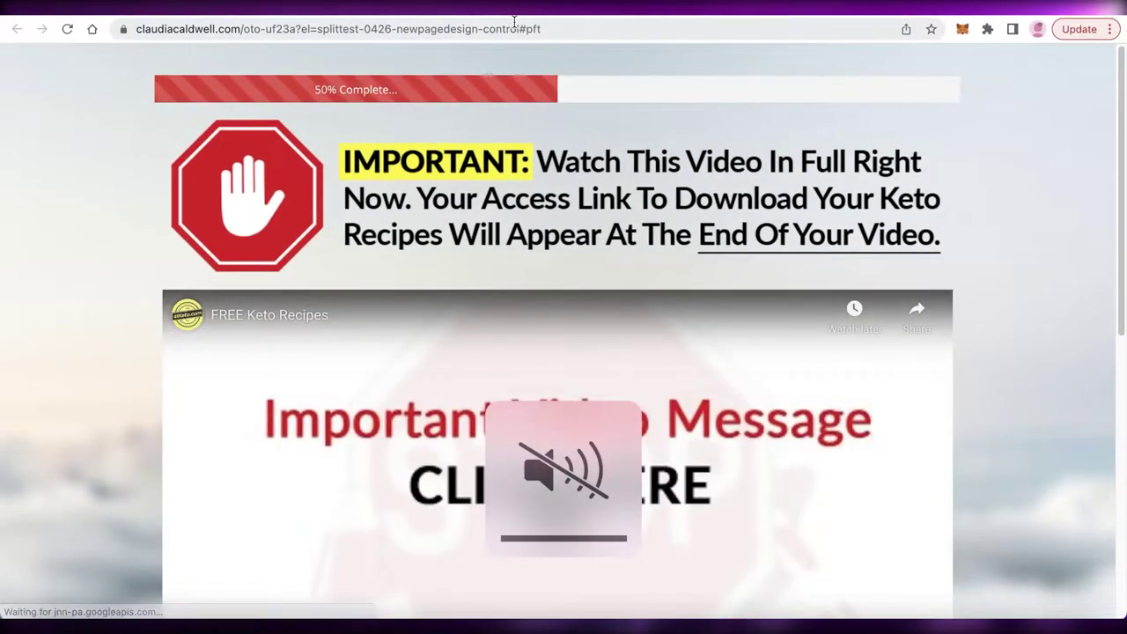
- Browse the keto offer's video sales pages, dismissing the don't-leave-this-page popup
{"action": "scroll", "coordinate": [590, 141], "scroll_direction": "down", "scroll_amount": 3}
{"action": "scroll", "coordinate": [614, 179], "scroll_direction": "down", "scroll_amount": 3}
{"action": "scroll", "coordinate": [575, 199], "scroll_direction": "up", "scroll_amount": 3}
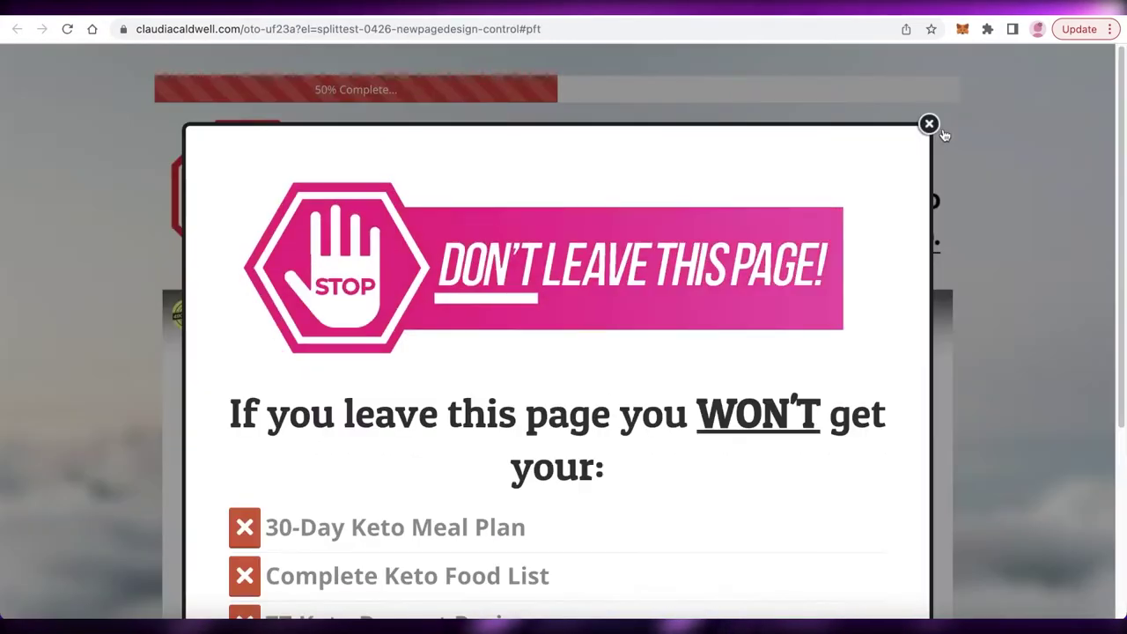
{"action": "left_click", "coordinate": [930, 123]}
{"action": "scroll", "coordinate": [529, 170], "scroll_direction": "down", "scroll_amount": 10}
{"action": "scroll", "coordinate": [550, 484], "scroll_direction": "up", "scroll_amount": 10}
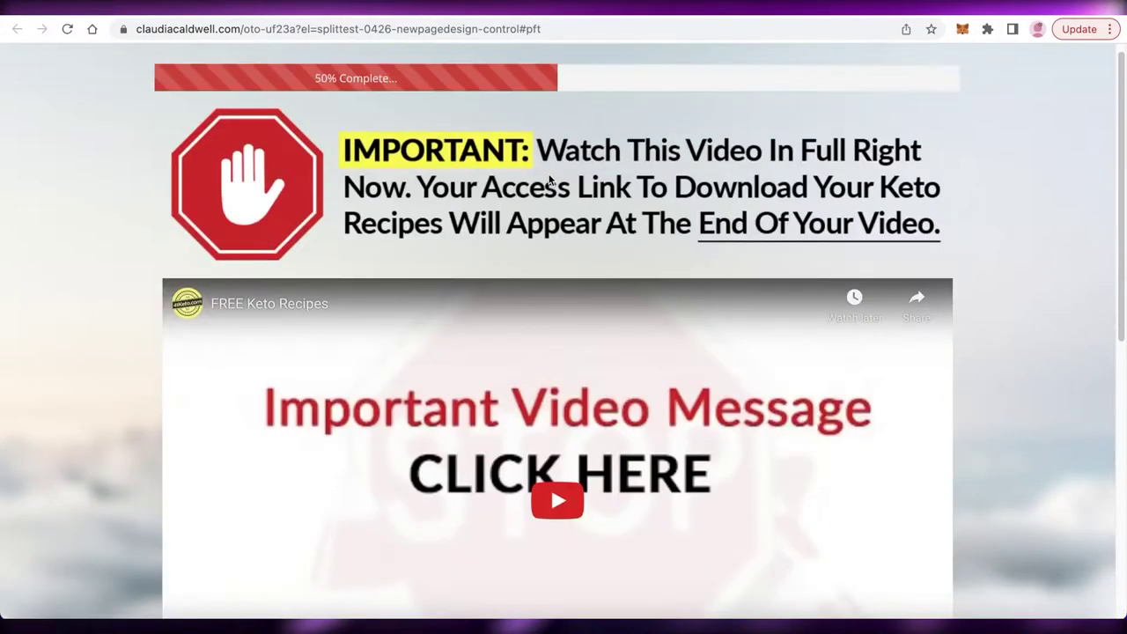
{"action": "scroll", "coordinate": [637, 322], "scroll_direction": "down", "scroll_amount": 3}
{"action": "scroll", "coordinate": [637, 322], "scroll_direction": "down", "scroll_amount": 1}
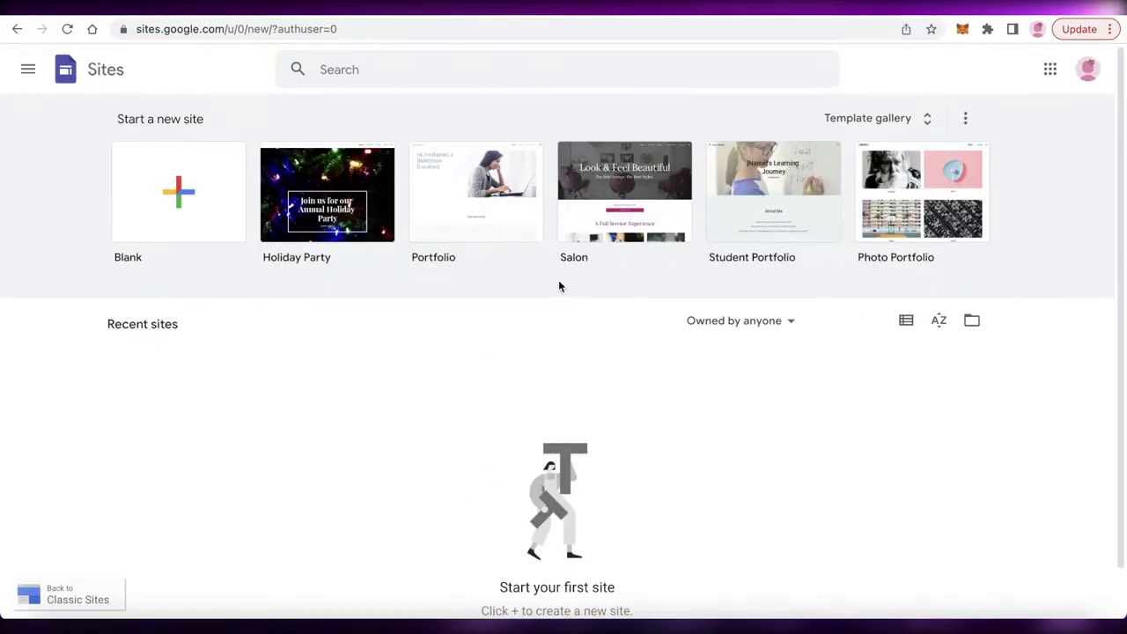
- Scroll the Google Sites start page showing Blank and the template options
{"action": "scroll", "coordinate": [559, 283], "scroll_direction": "down", "scroll_amount": 1}
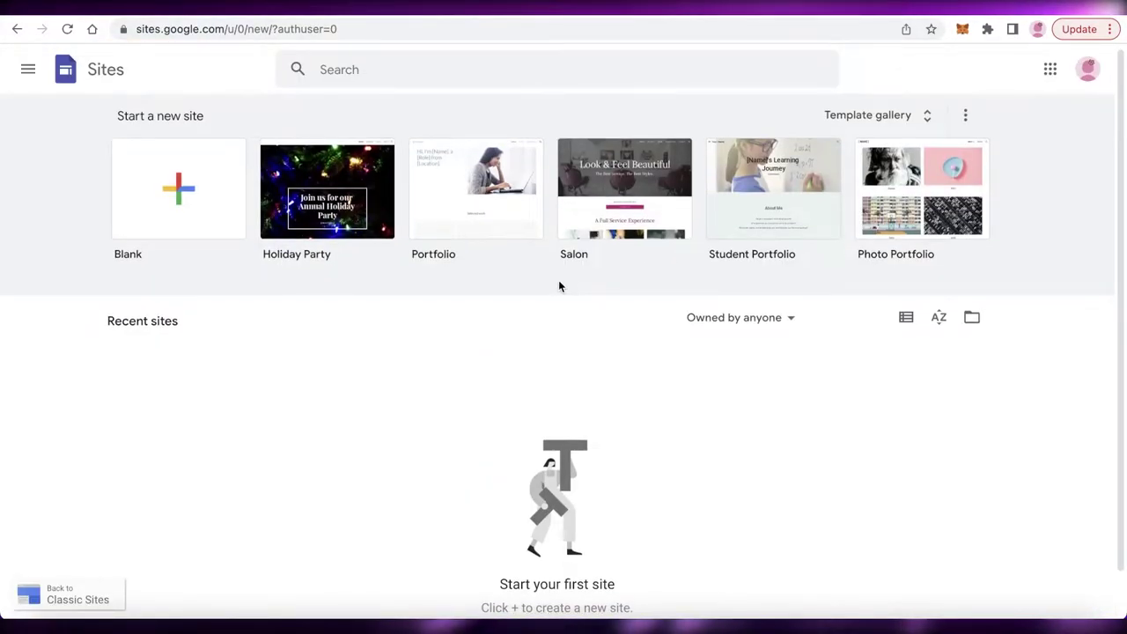
{"action": "scroll", "coordinate": [568, 291], "scroll_direction": "down", "scroll_amount": 1}
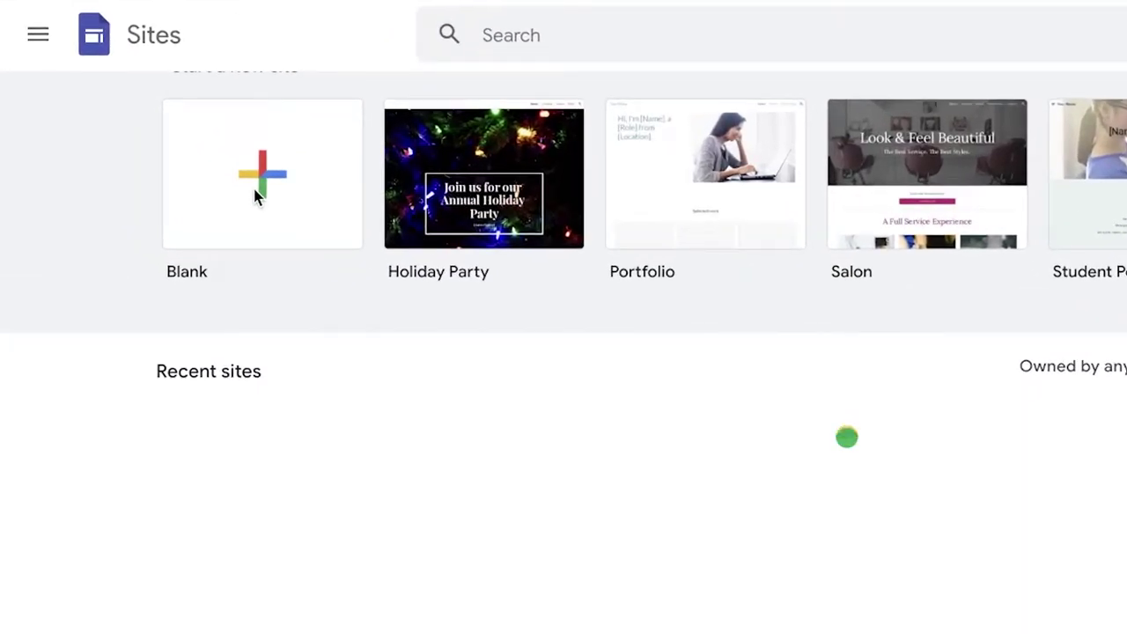
- Create a blank site titled 'THE BEST KETO MEAL PLAN', widening the title box to two lines
{"action": "left_click", "coordinate": [254, 196]}
{"action": "triple_click", "coordinate": [489, 242]}
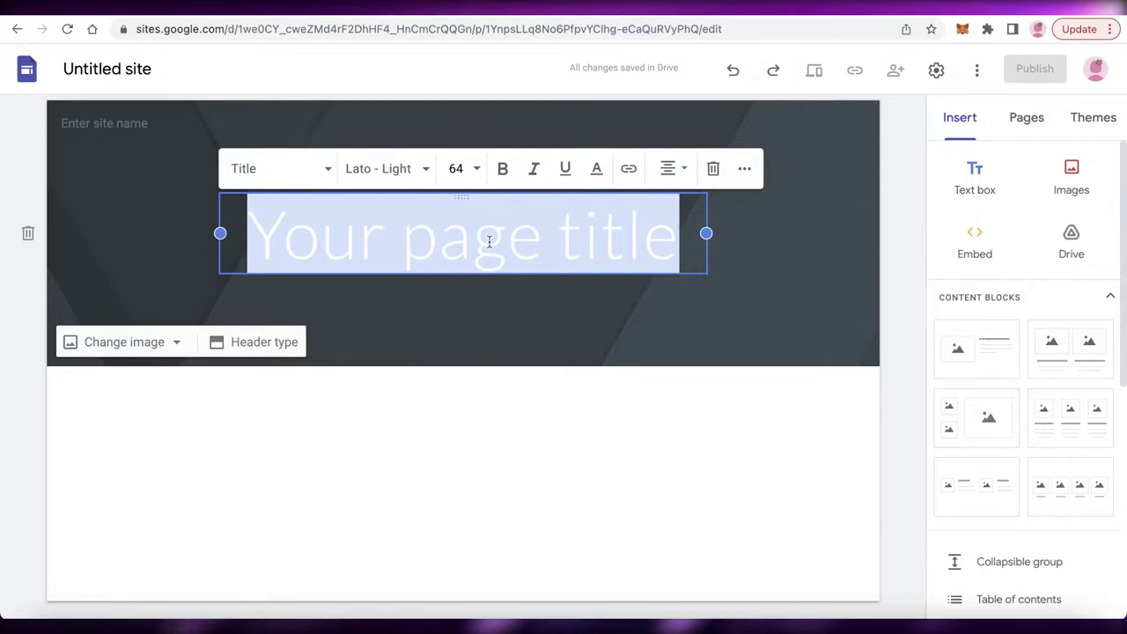
{"action": "type", "text": "THE B"}
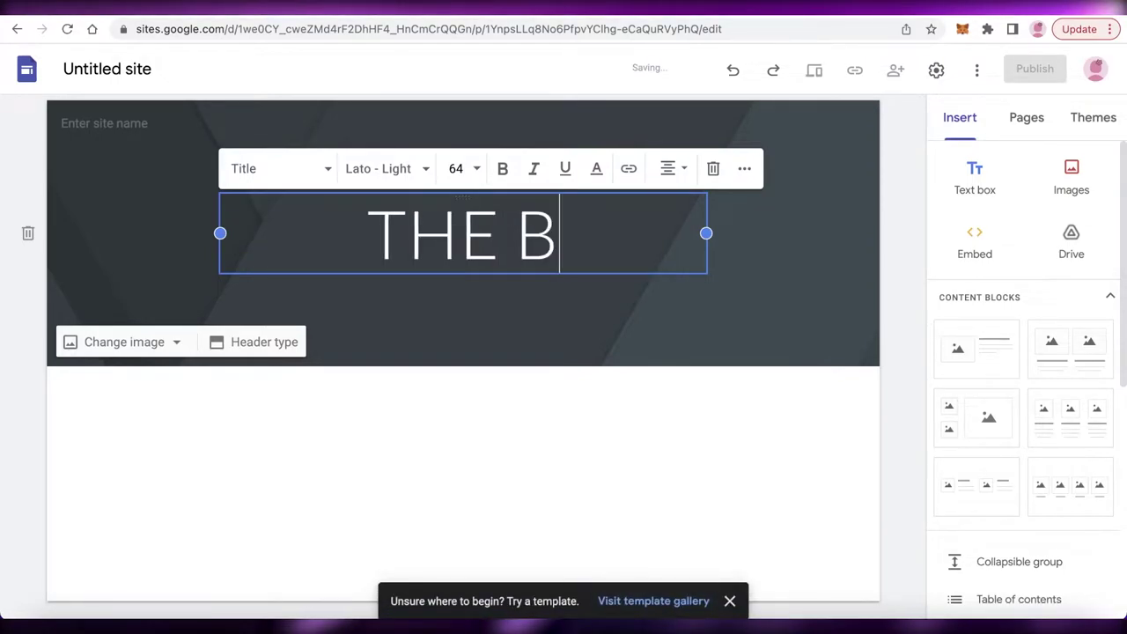
{"action": "type", "text": "EST KETO M"}
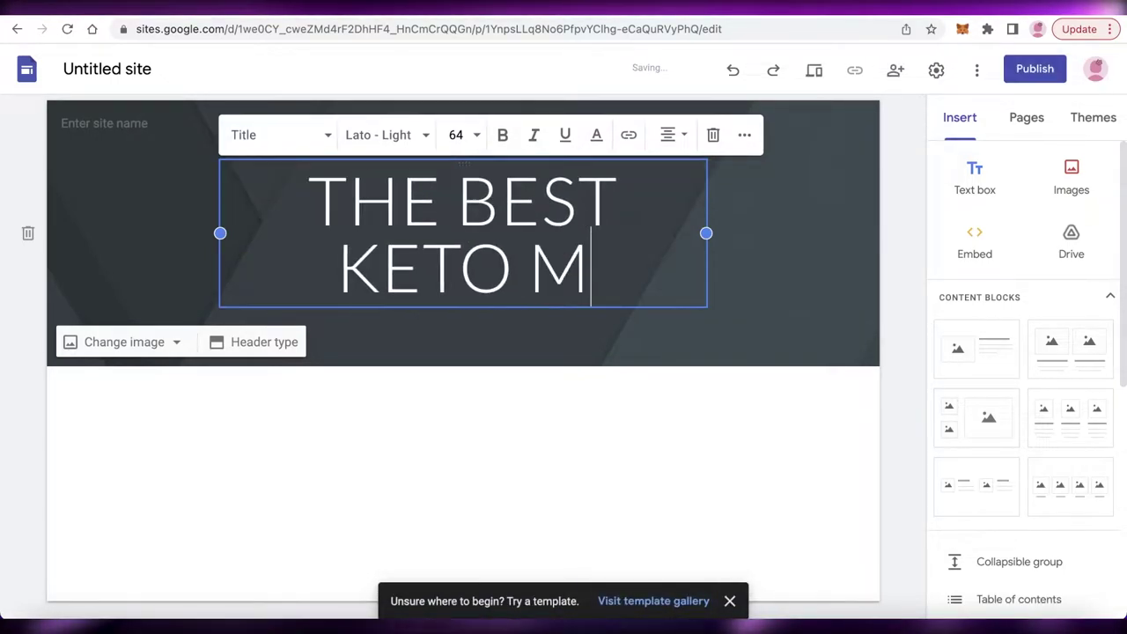
{"action": "type", "text": "EAL PLAN"}
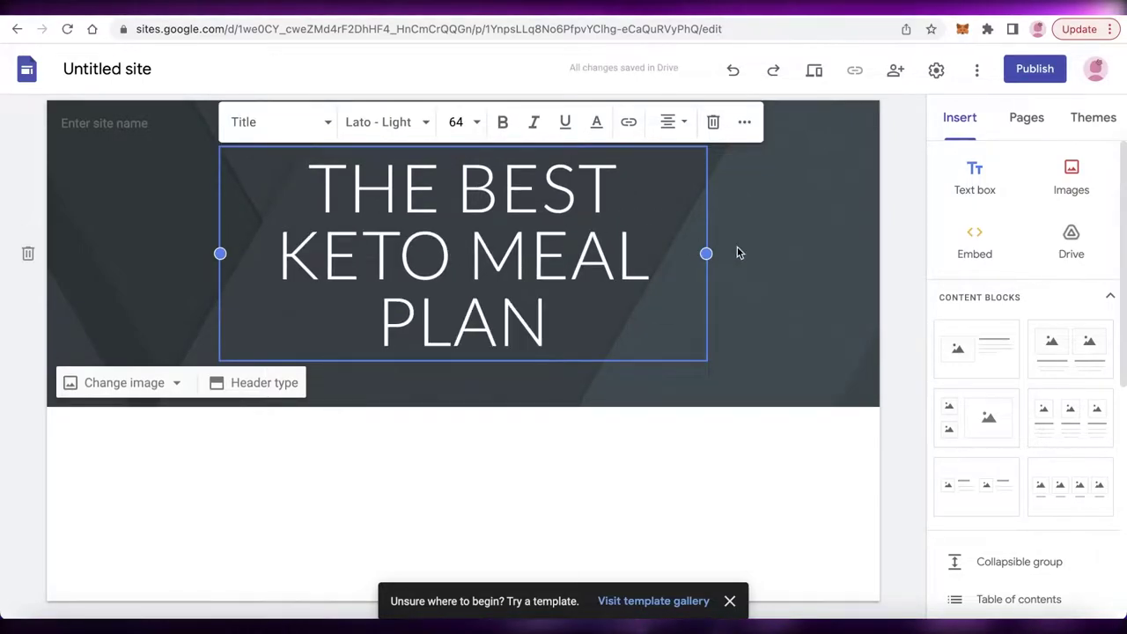
{"action": "left_click_drag", "start_coordinate": [717, 258], "coordinate": [493, 190]}
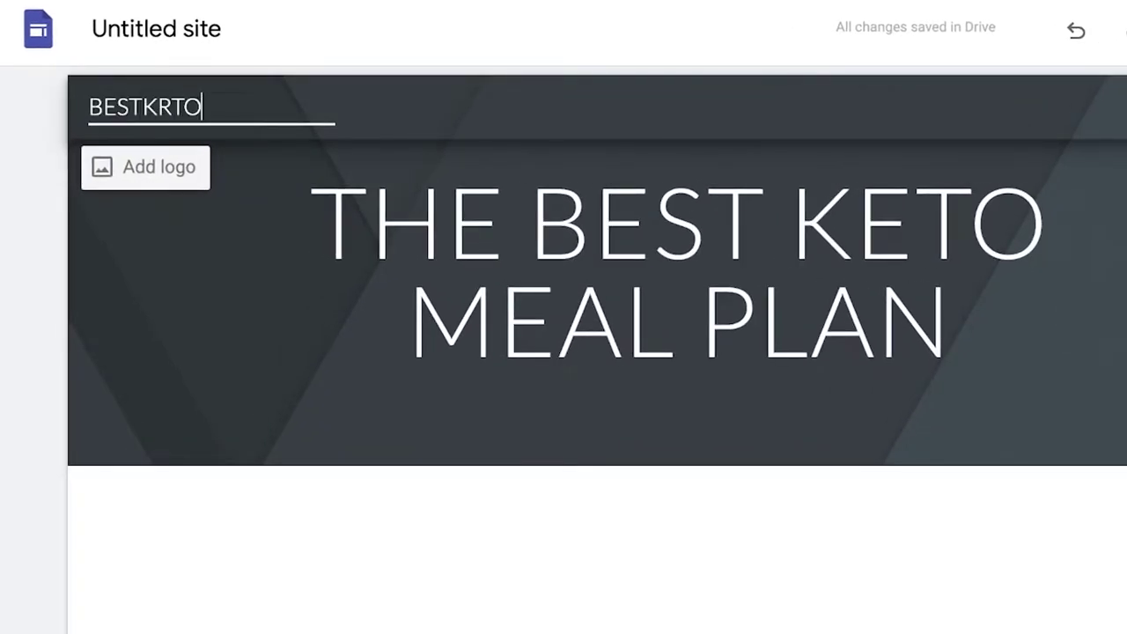
- Correct the site name to BESTKETO and set the header type to Large banner
{"action": "key", "text": "BackSpace"}
{"action": "key", "text": "BackSpace"}
{"action": "key", "text": "BackSpace"}
{"action": "type", "text": "ETO"}
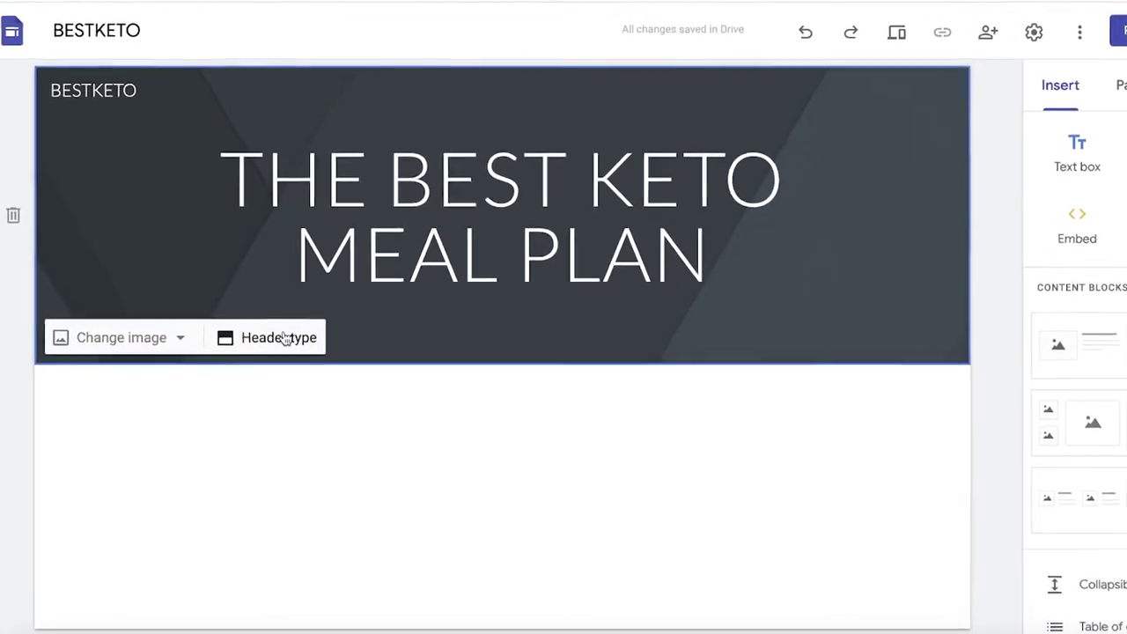
{"action": "left_click", "coordinate": [277, 353]}
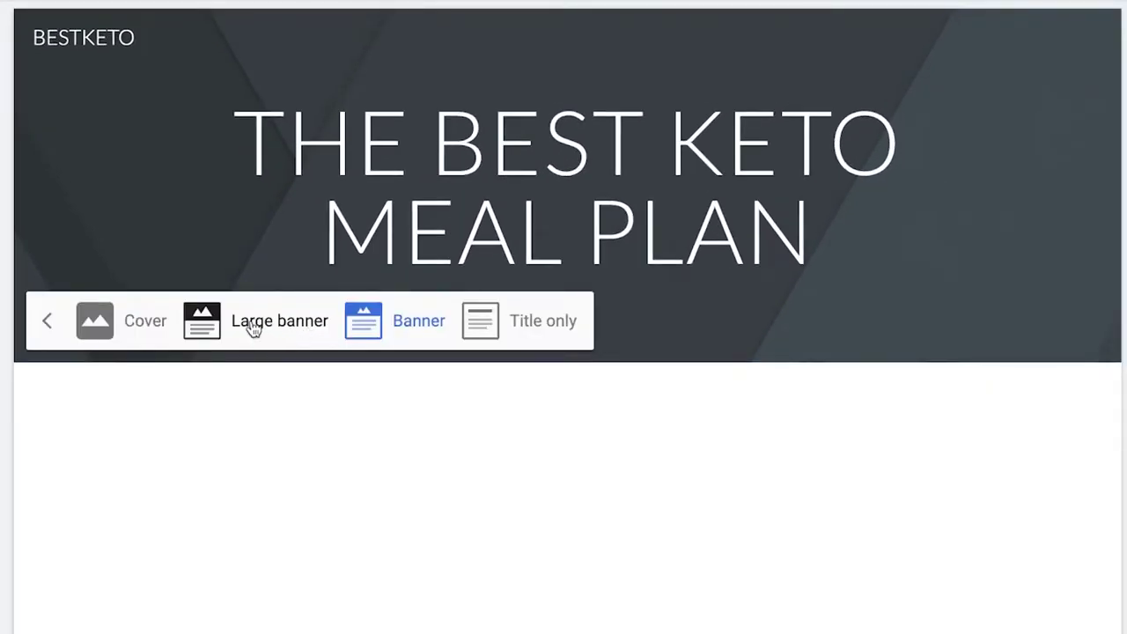
{"action": "left_click", "coordinate": [198, 322]}
{"action": "left_click", "coordinate": [413, 505]}
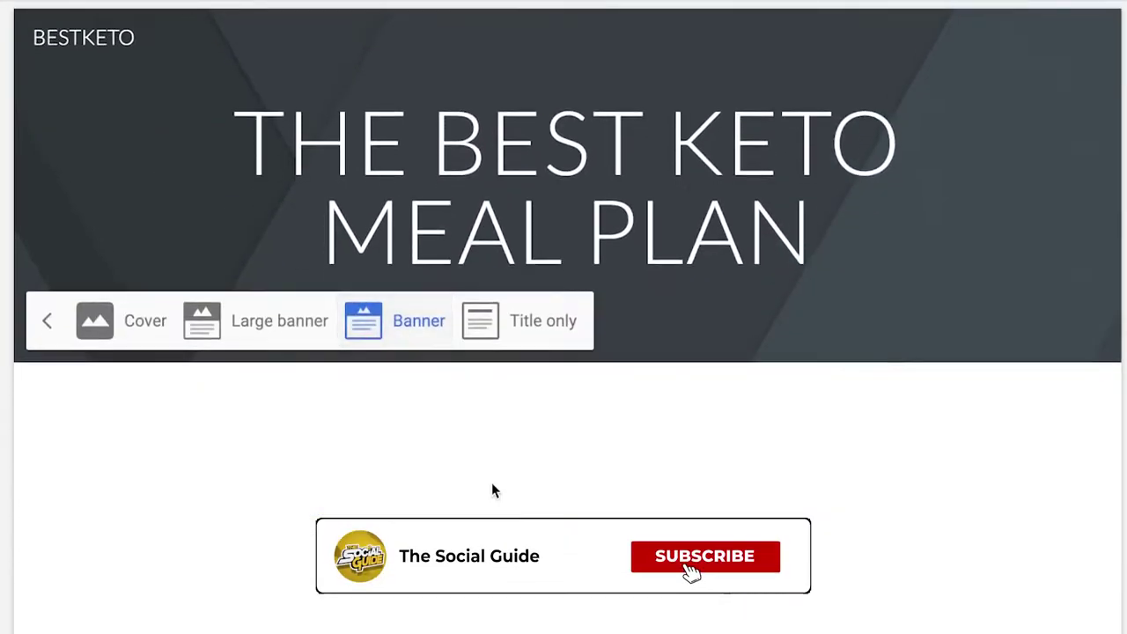
{"action": "left_click", "coordinate": [94, 320]}
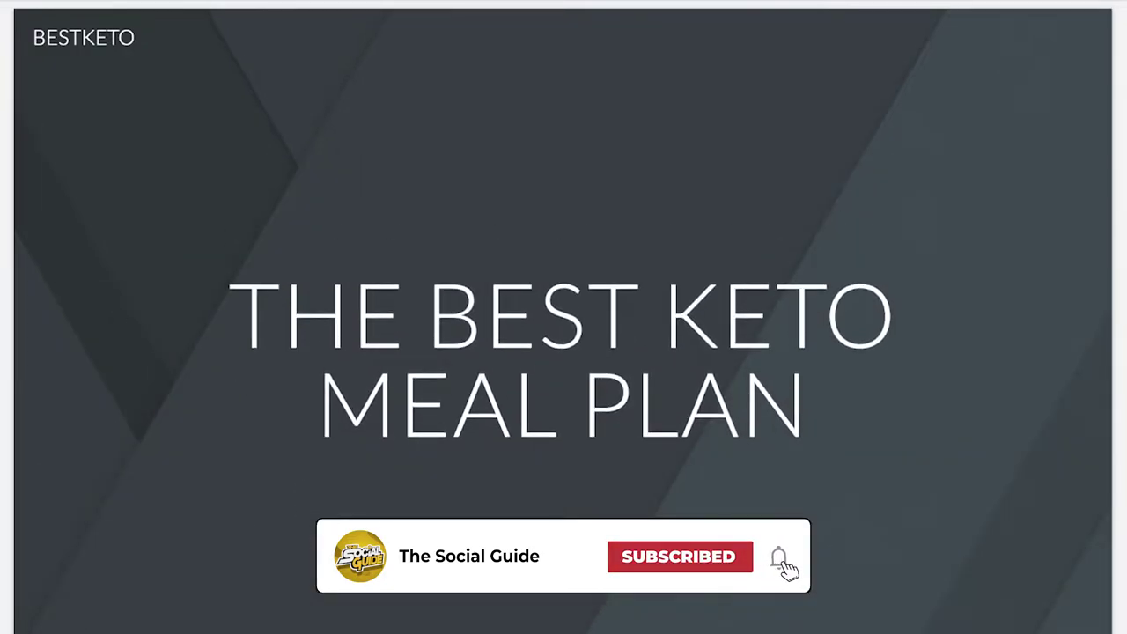
{"action": "left_click", "coordinate": [83, 315]}
- Replace the header background with a salad-platter photo from a 'KETO' image search
{"action": "scroll", "coordinate": [88, 414], "scroll_direction": "down", "scroll_amount": 1}
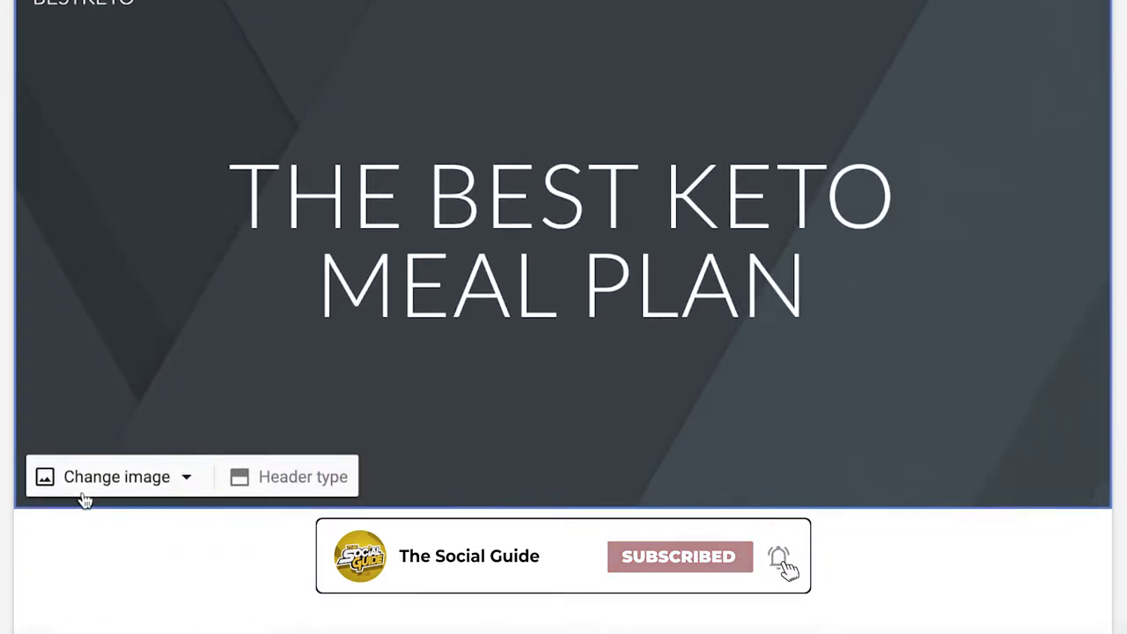
{"action": "left_click", "coordinate": [84, 467]}
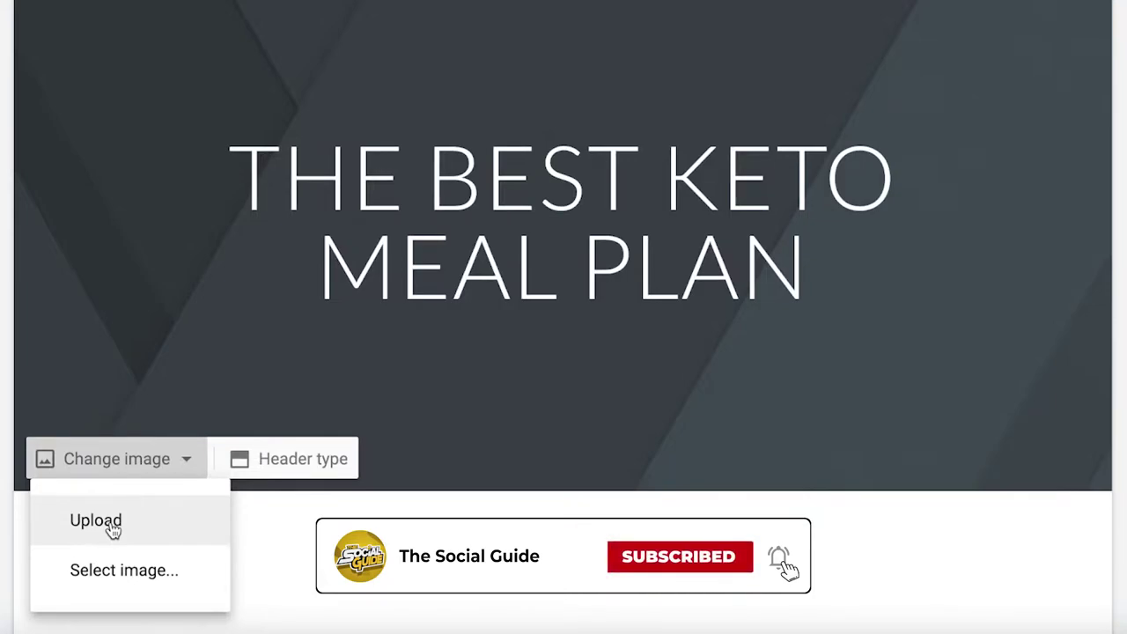
{"action": "left_click", "coordinate": [104, 569]}
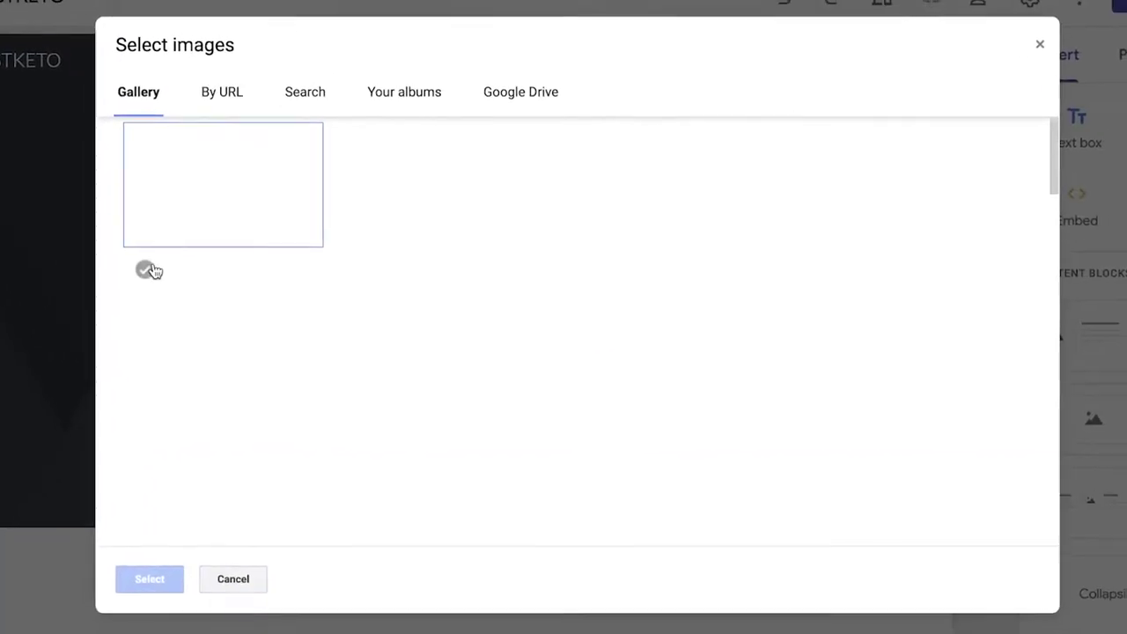
{"action": "left_click", "coordinate": [308, 99]}
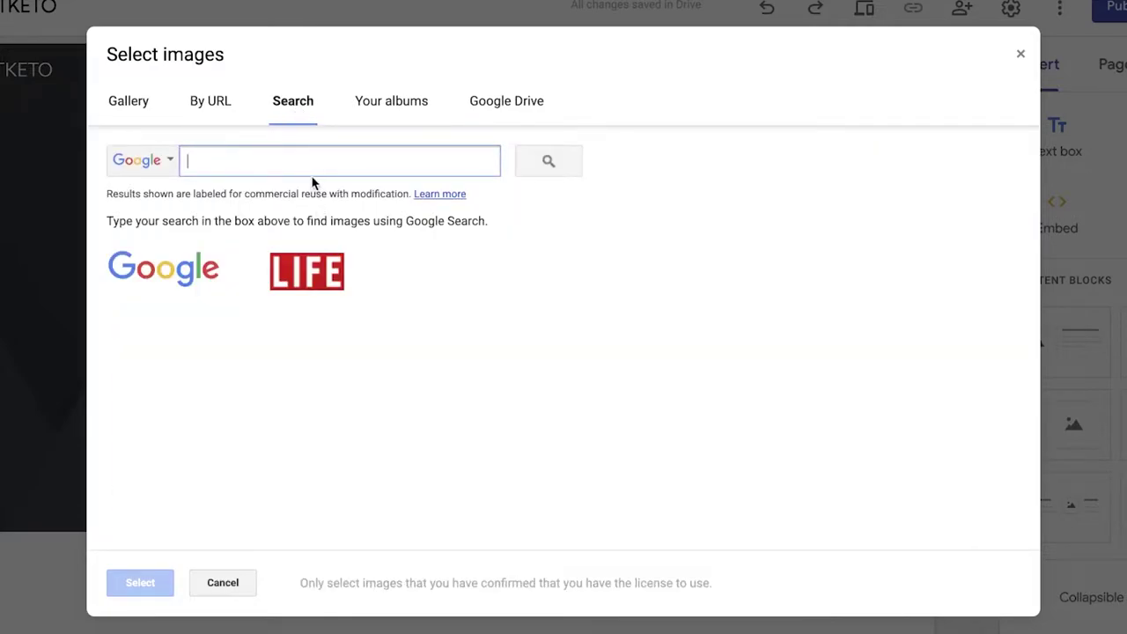
{"action": "type", "text": "KETO"}
{"action": "key", "text": "Return"}
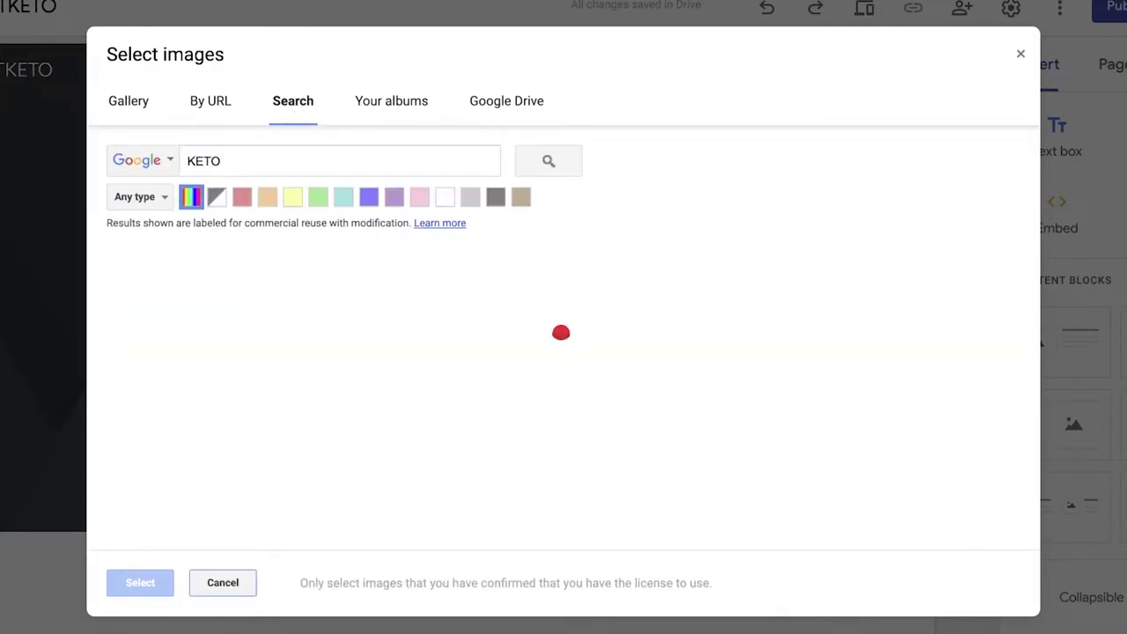
{"action": "scroll", "coordinate": [631, 211], "scroll_direction": "down", "scroll_amount": 2}
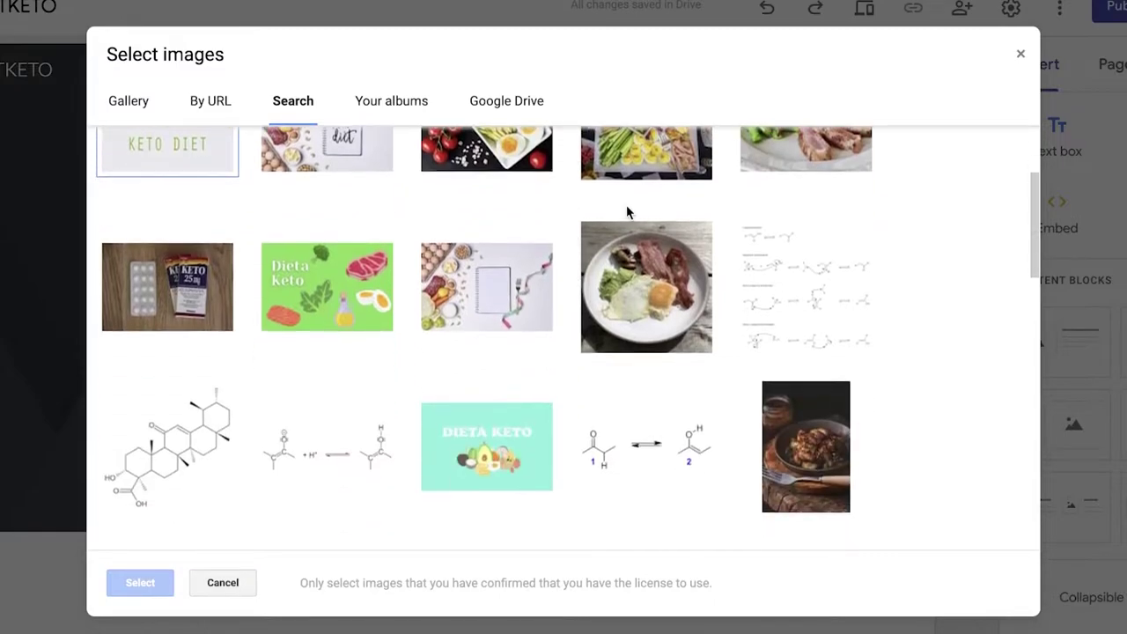
{"action": "left_click", "coordinate": [636, 197]}
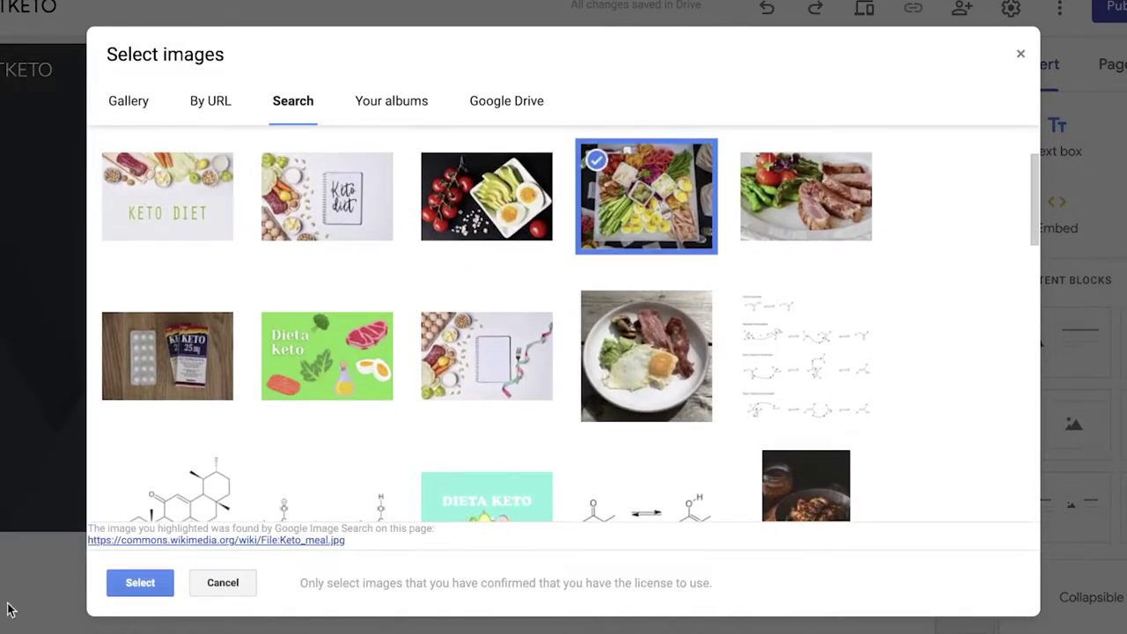
{"action": "left_click", "coordinate": [157, 579]}
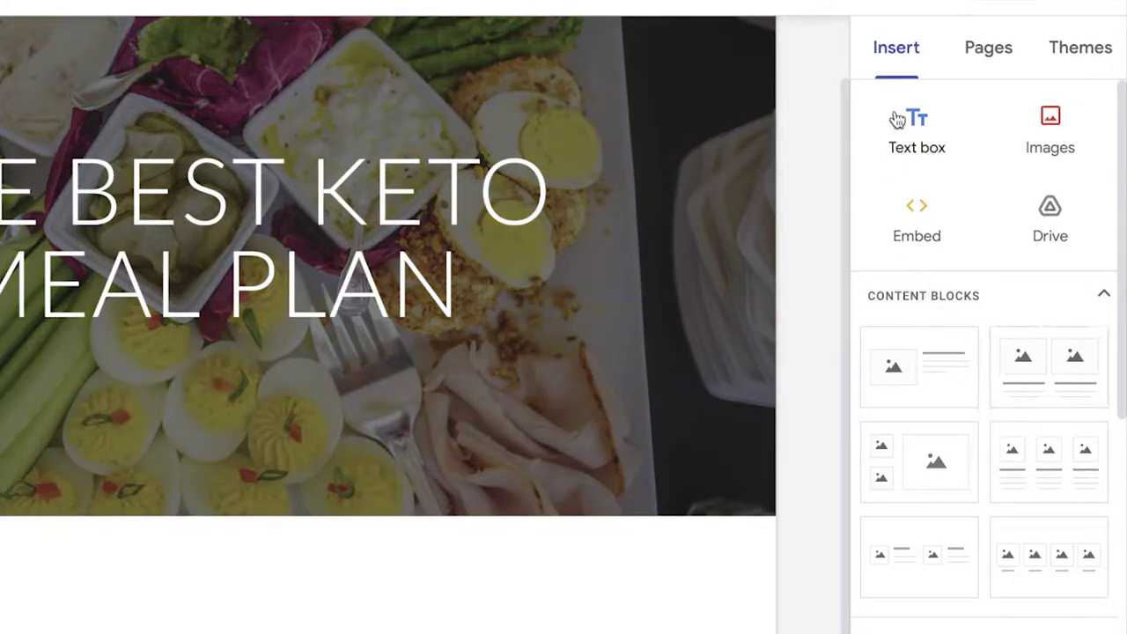
- Insert an image-and-text block headed TESTIMONIAL with body text 'XYZ...'
{"action": "left_click", "coordinate": [877, 373]}
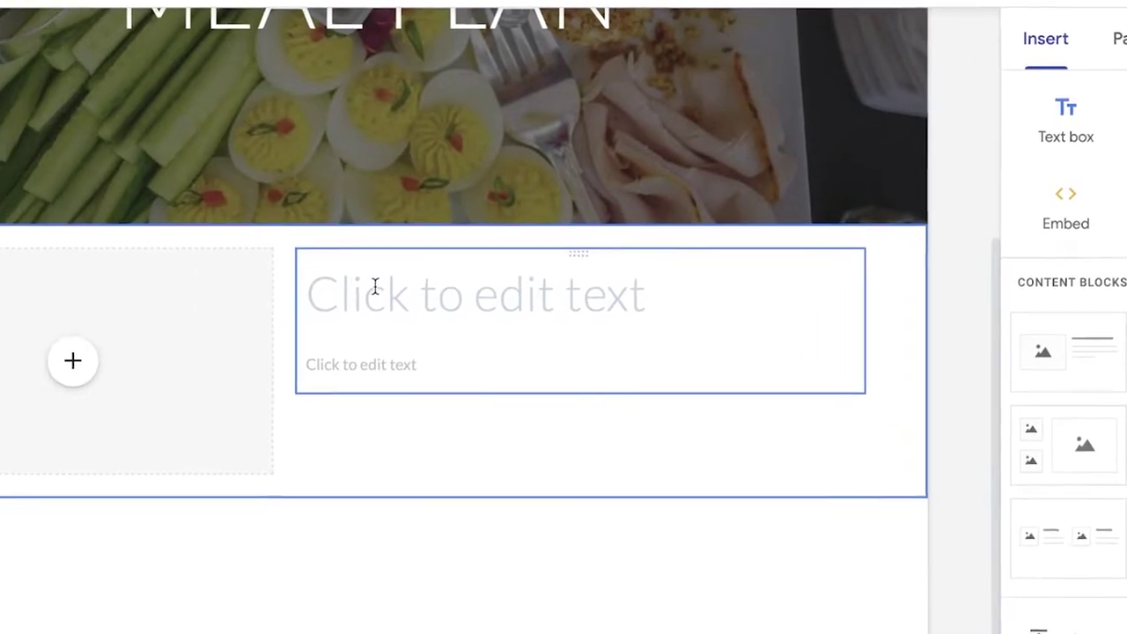
{"action": "left_click", "coordinate": [255, 304]}
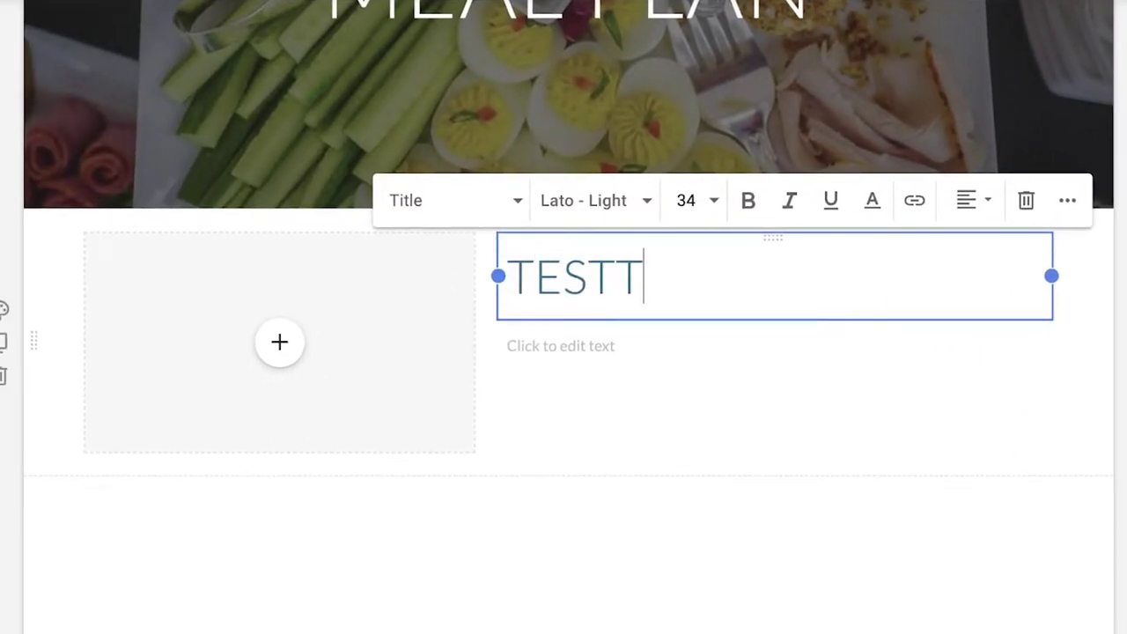
{"action": "type", "text": "TESTTI"}
{"action": "key", "text": "BackSpace"}
{"action": "key", "text": "BackSpace"}
{"action": "type", "text": "IMONIAL"}
{"action": "left_click", "coordinate": [531, 354]}
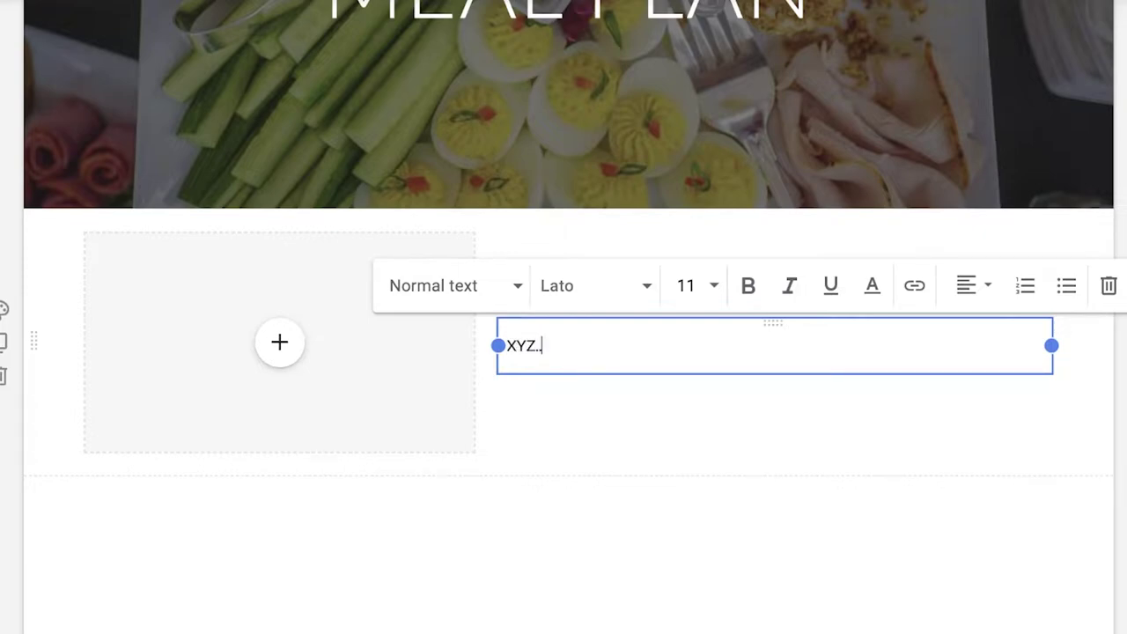
{"action": "left_click", "coordinate": [355, 425]}
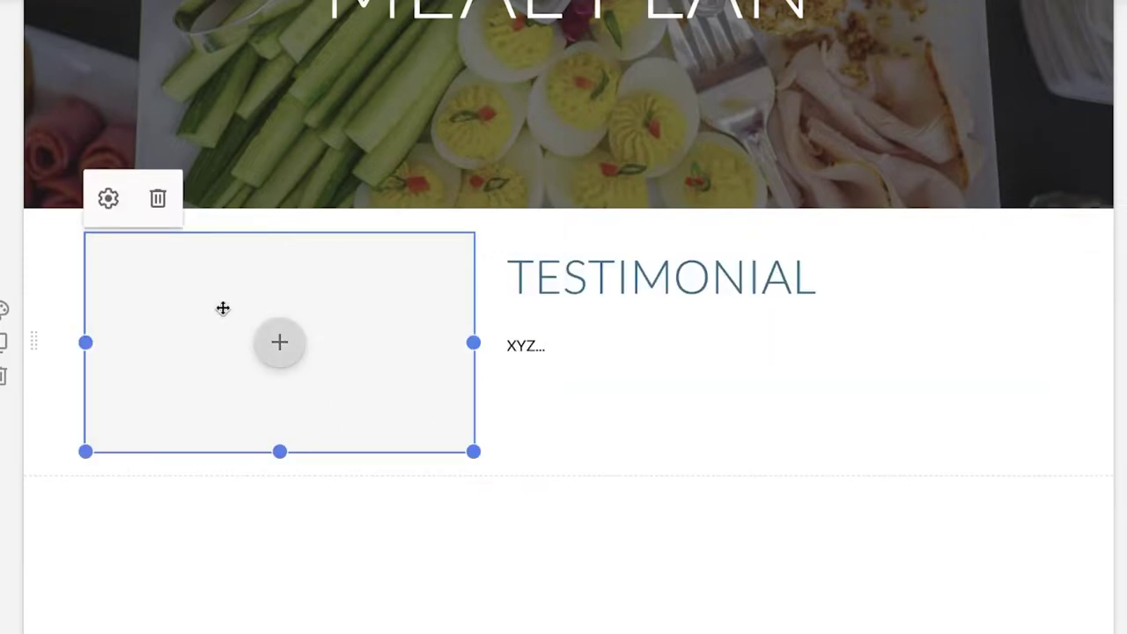
- Search Google Images for 'woman eating' to fill the testimonial's empty image slot
{"action": "left_click", "coordinate": [277, 347]}
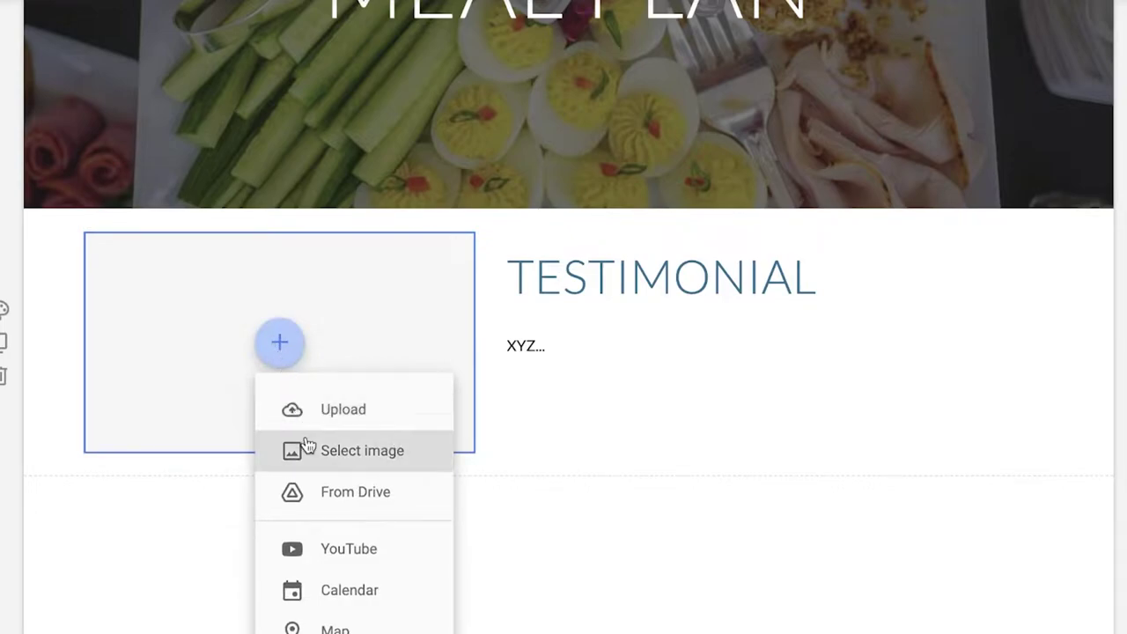
{"action": "left_click", "coordinate": [318, 411]}
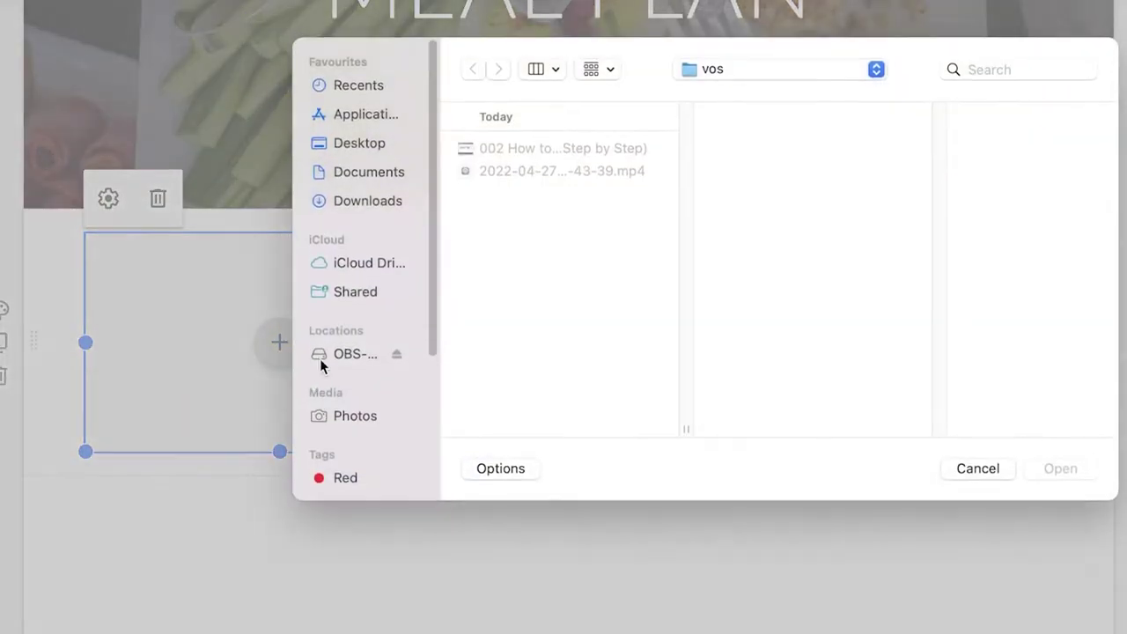
{"action": "left_click", "coordinate": [977, 469]}
{"action": "left_click", "coordinate": [270, 355]}
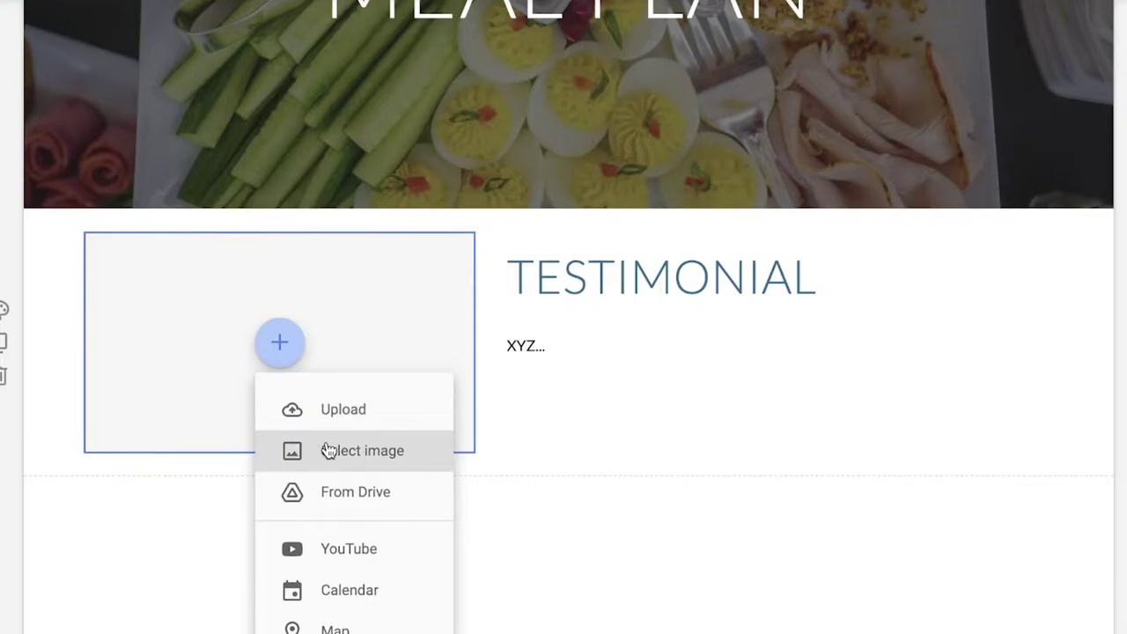
{"action": "left_click", "coordinate": [327, 450]}
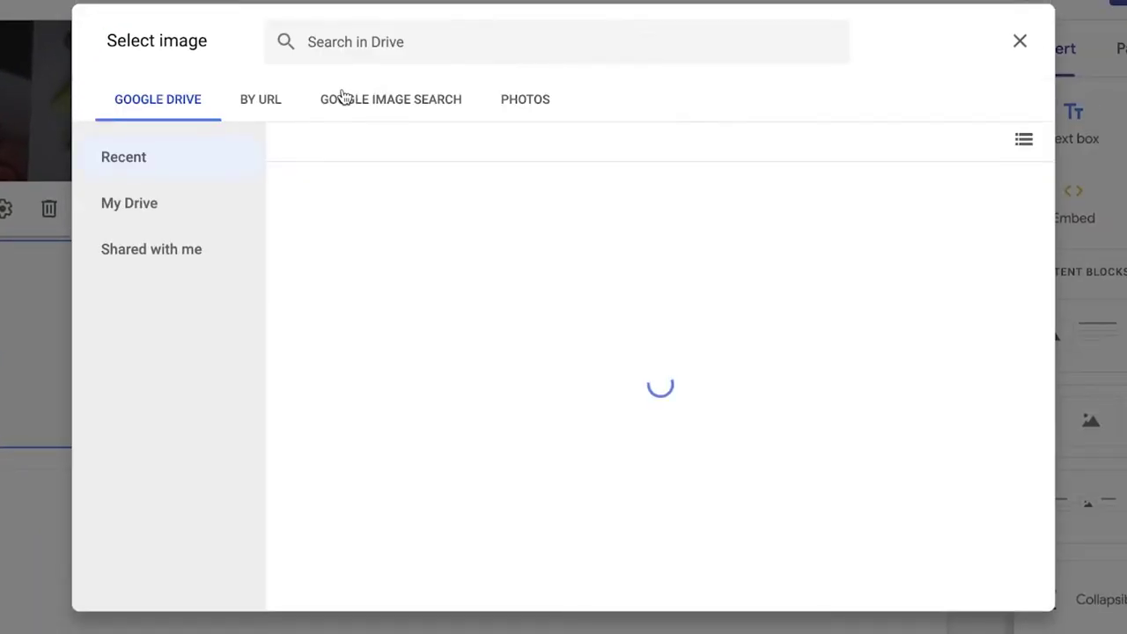
{"action": "left_click", "coordinate": [339, 93]}
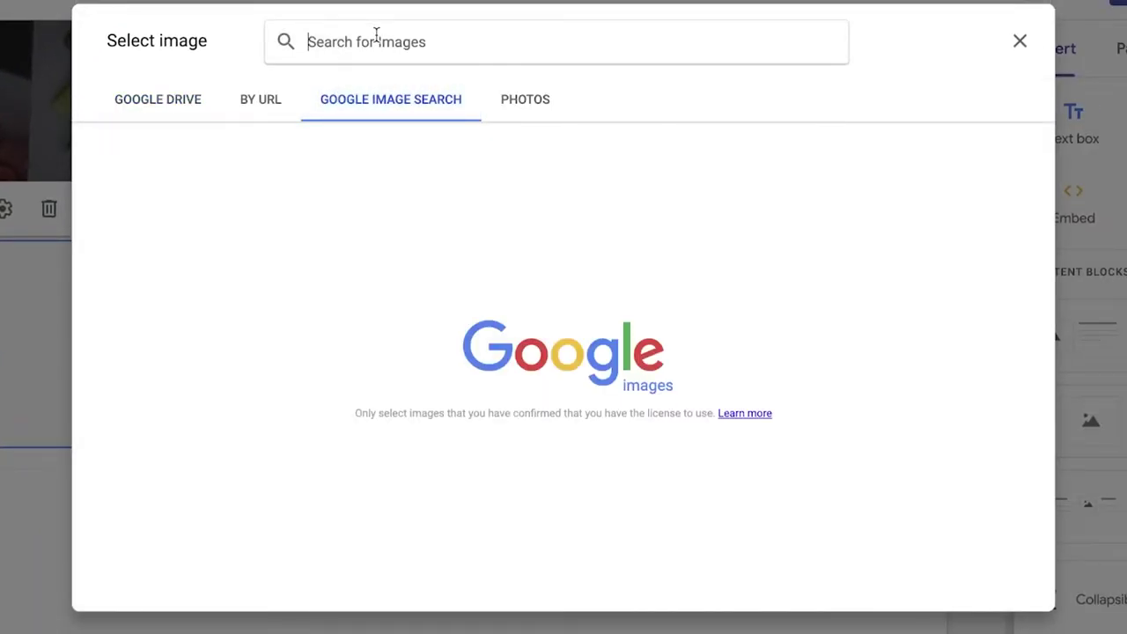
{"action": "type", "text": "girl"}
{"action": "key", "text": "Return"}
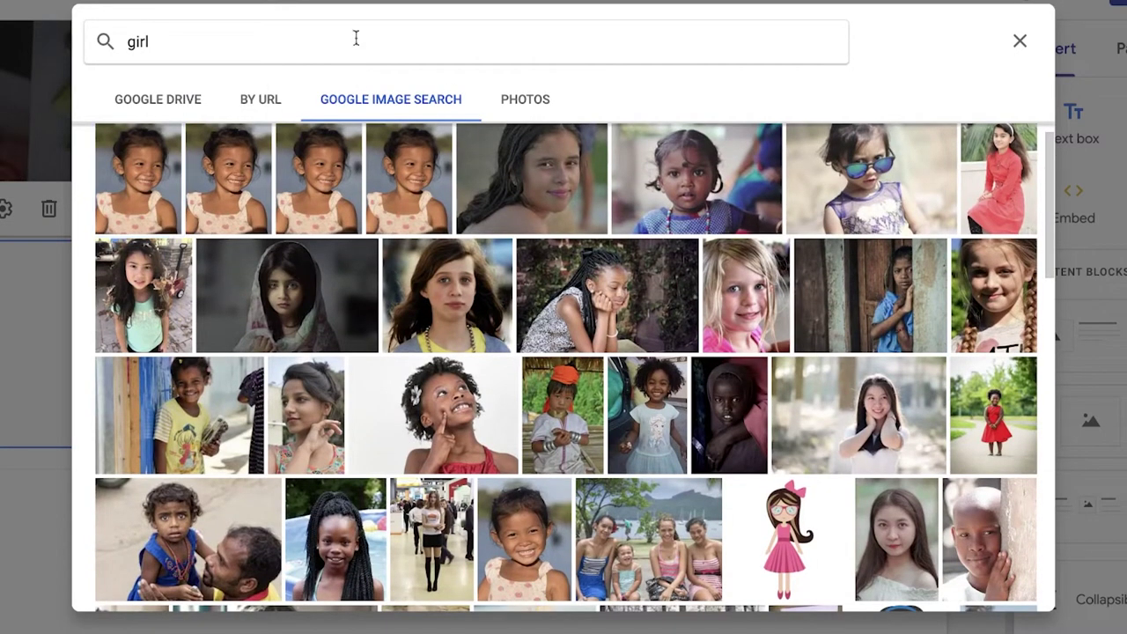
{"action": "type", "text": "woman"}
{"action": "key", "text": "Return"}
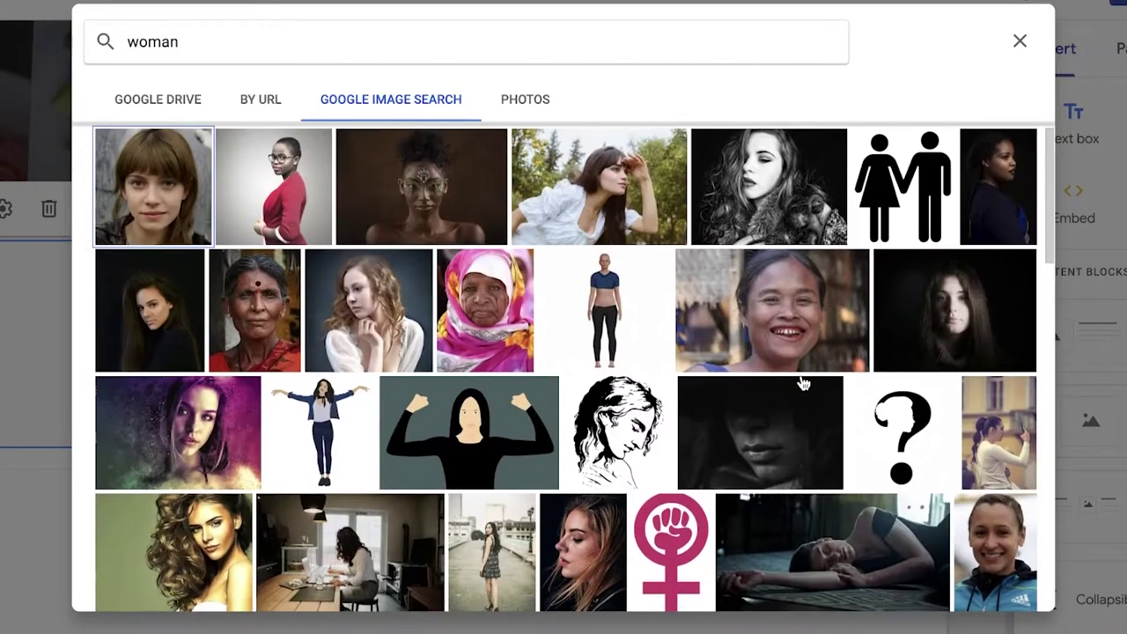
{"action": "type", "text": "eating"}
{"action": "key", "text": "Return"}
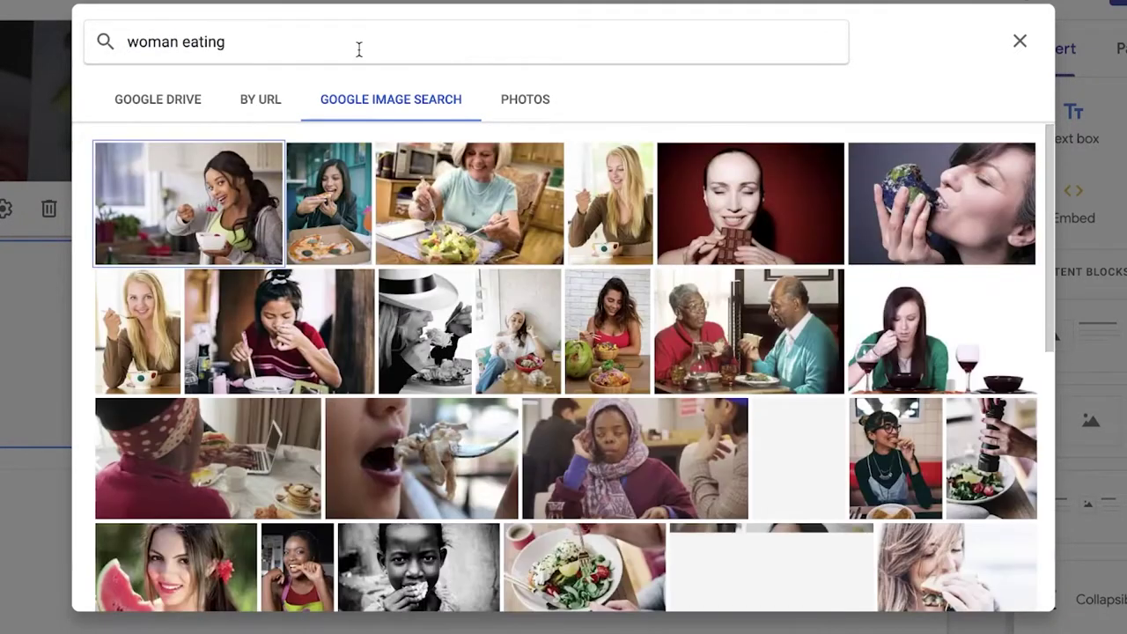
- Insert the blonde woman eating photo and shrink it to fit beside the text
{"action": "left_click", "coordinate": [651, 209]}
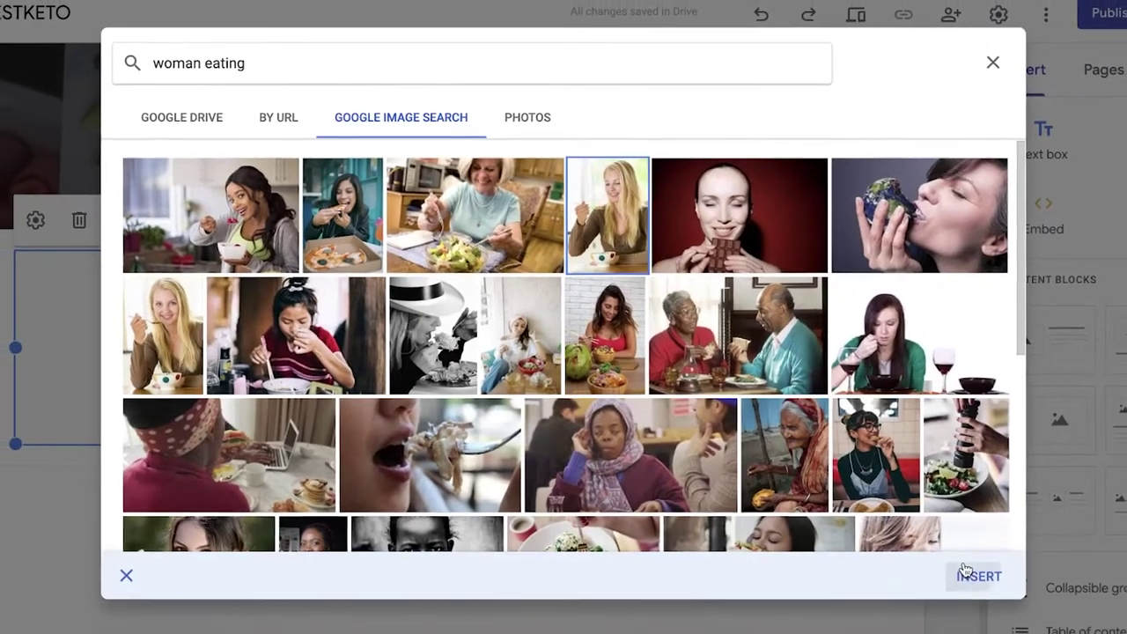
{"action": "left_click", "coordinate": [1013, 607]}
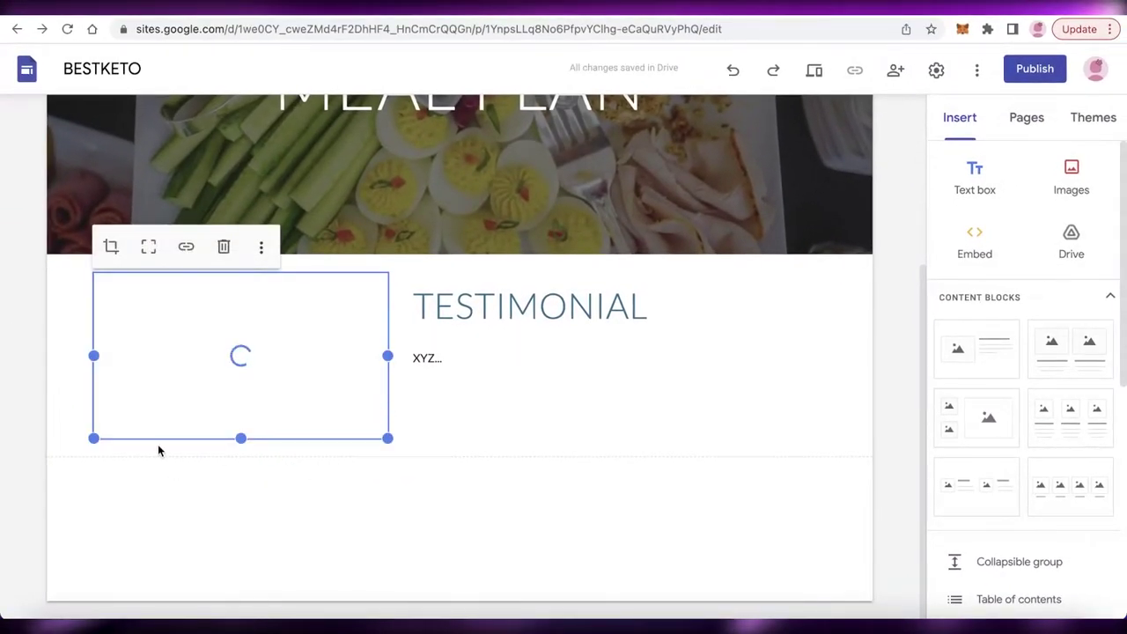
{"action": "scroll", "coordinate": [496, 397], "scroll_direction": "up", "scroll_amount": 3}
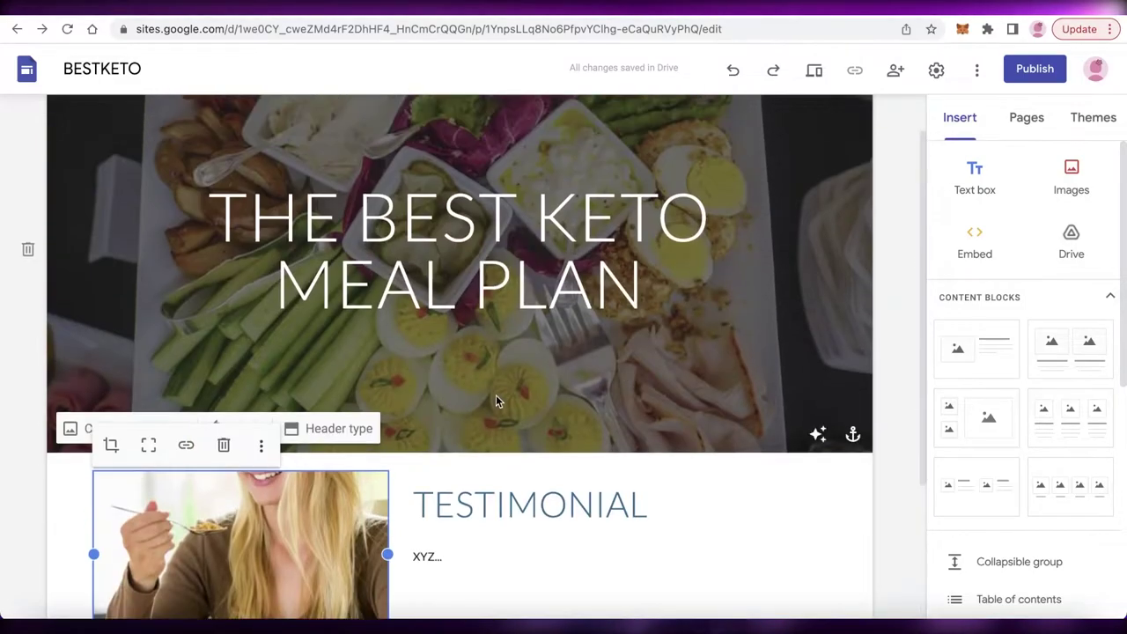
{"action": "scroll", "coordinate": [495, 397], "scroll_direction": "down", "scroll_amount": 3}
{"action": "left_click_drag", "start_coordinate": [94, 274], "coordinate": [237, 362]}
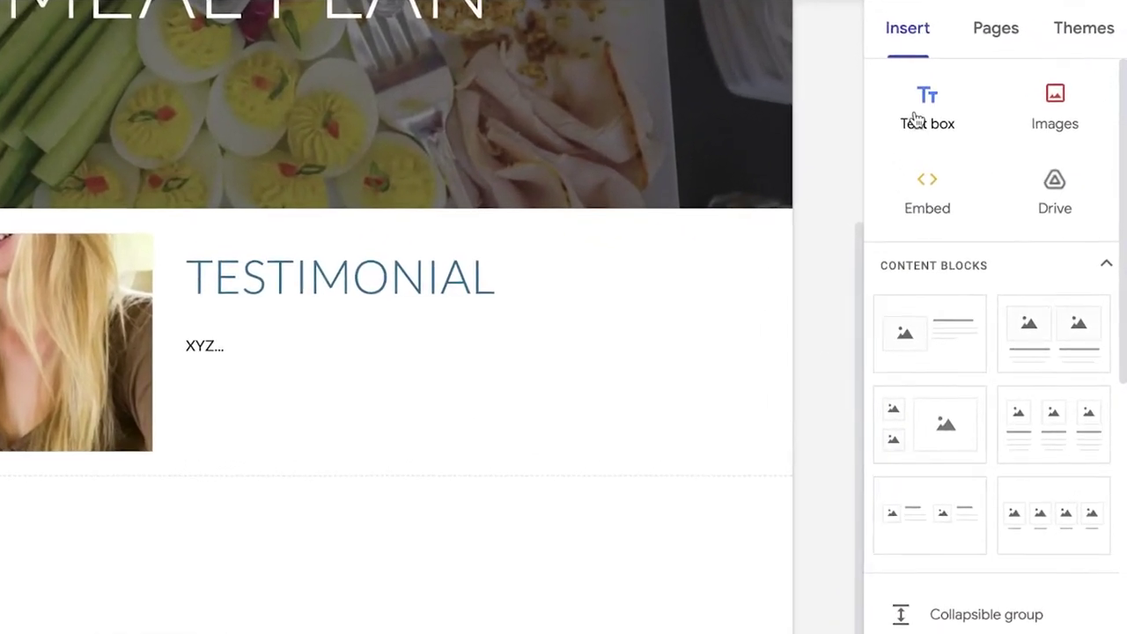
- Add an 'OUR PRODUCT' text box below the testimonial and remove the extra section
{"action": "left_click", "coordinate": [915, 119]}
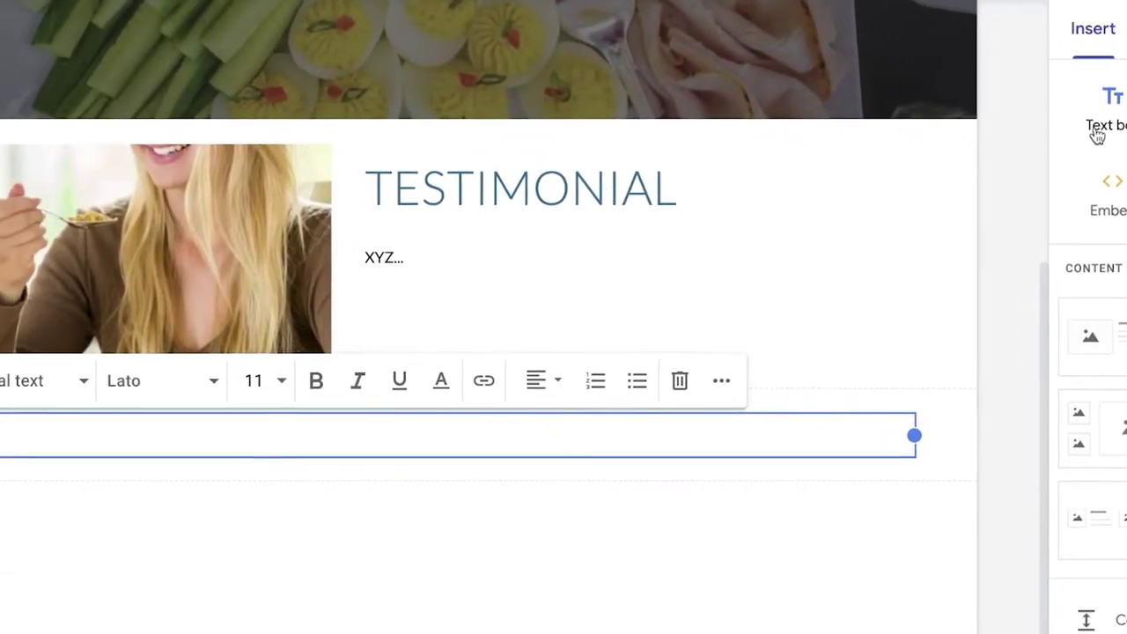
{"action": "type", "text": "OUR PRODUCT"}
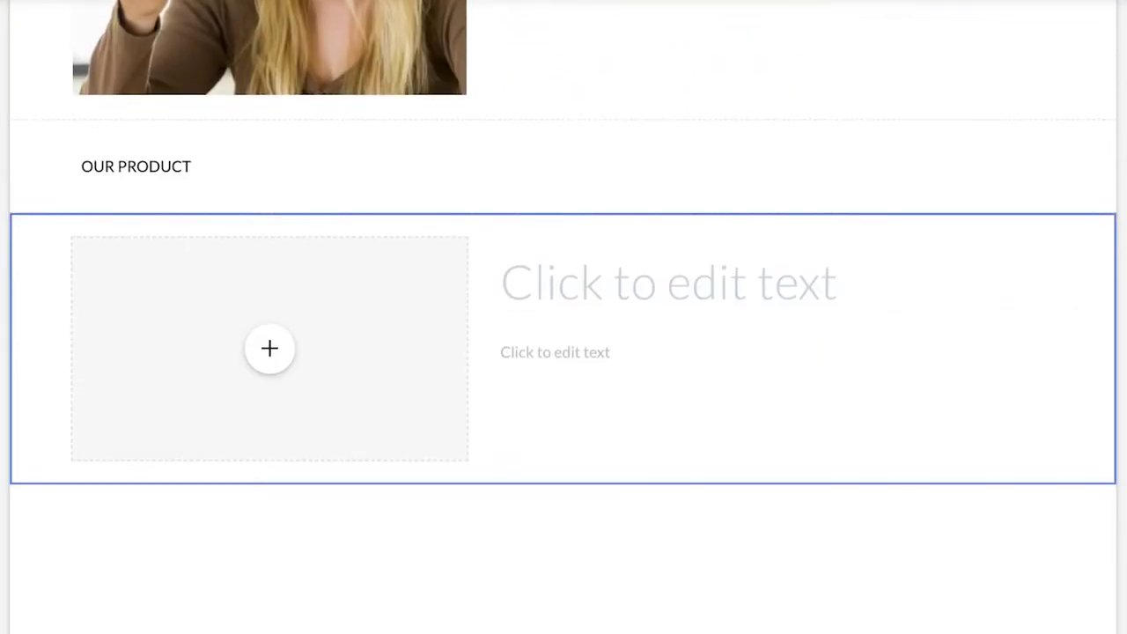
{"action": "key", "text": "ctrl+z"}
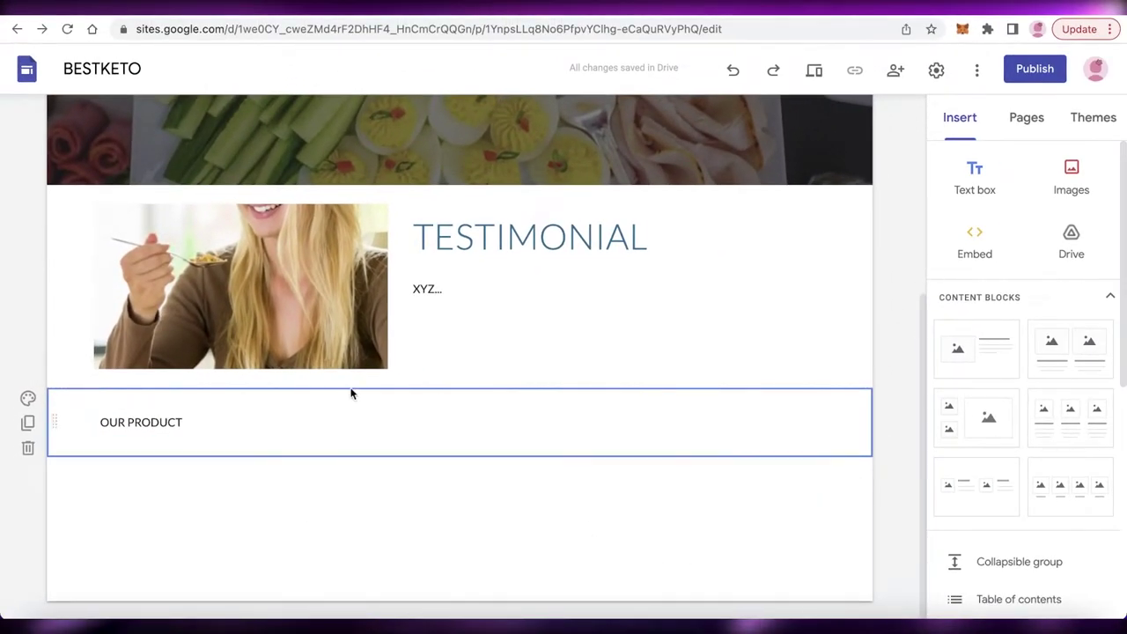
- Bring up the new button form from the Insert panel's Button option
{"action": "scroll", "coordinate": [950, 330], "scroll_direction": "down", "scroll_amount": 5}
{"action": "scroll", "coordinate": [757, 347], "scroll_direction": "up", "scroll_amount": 5}
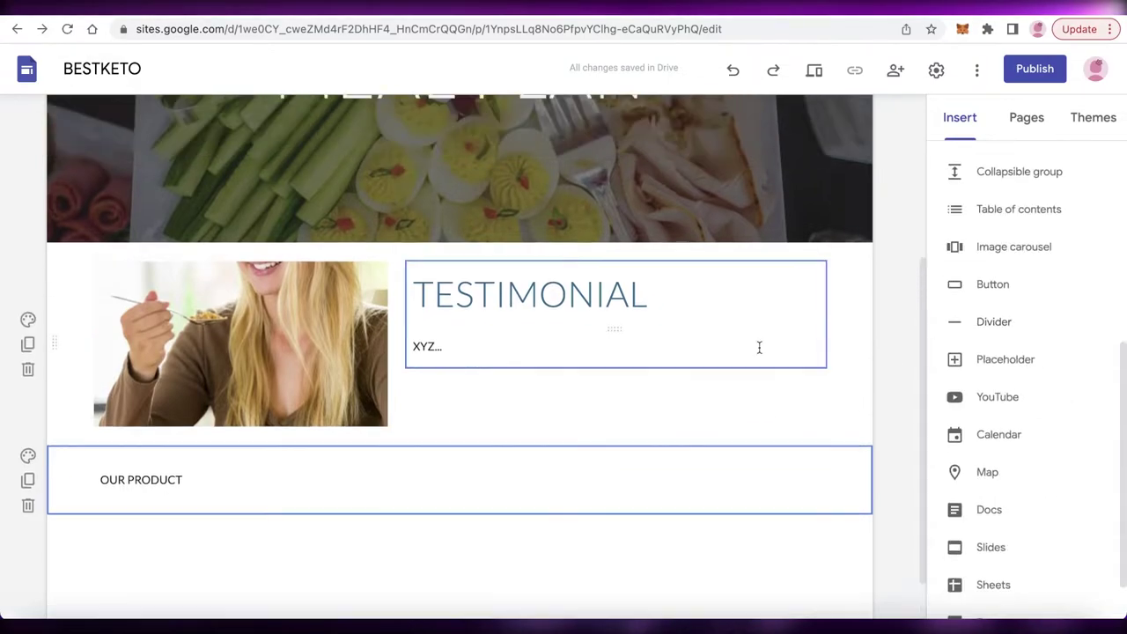
{"action": "scroll", "coordinate": [392, 263], "scroll_direction": "down", "scroll_amount": 5}
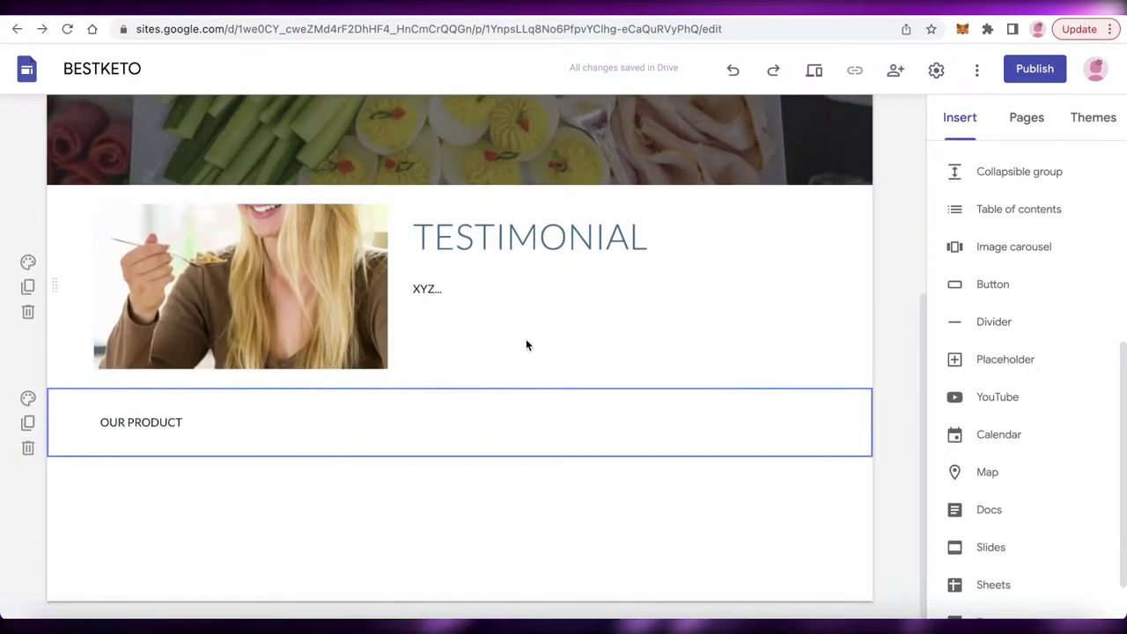
{"action": "scroll", "coordinate": [526, 345], "scroll_direction": "up", "scroll_amount": 5}
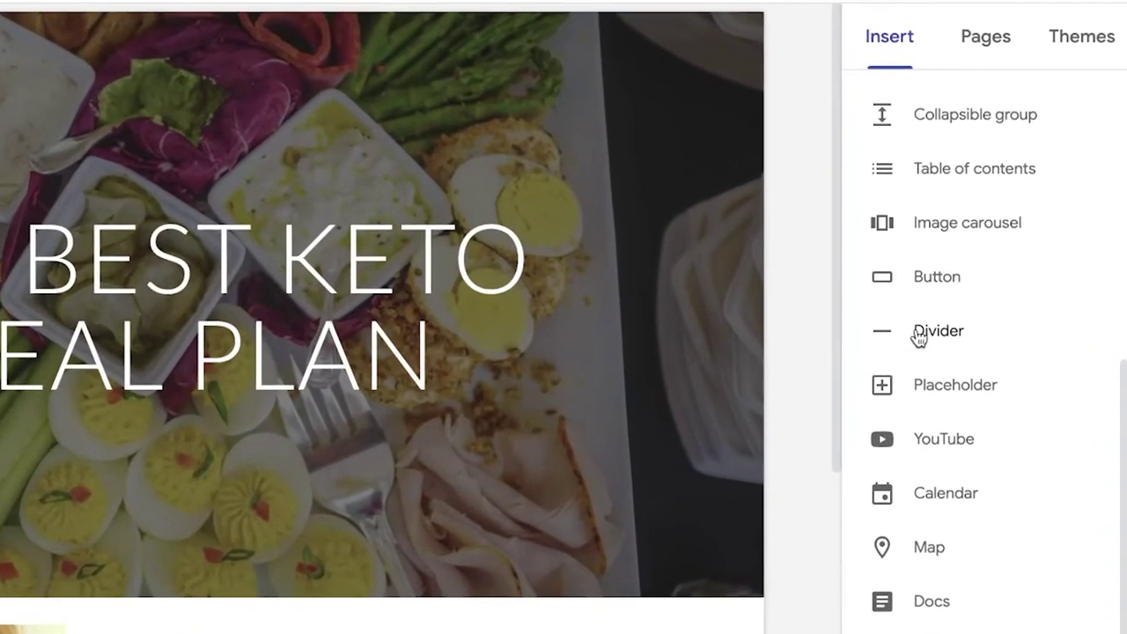
{"action": "scroll", "coordinate": [824, 343], "scroll_direction": "down", "scroll_amount": 5}
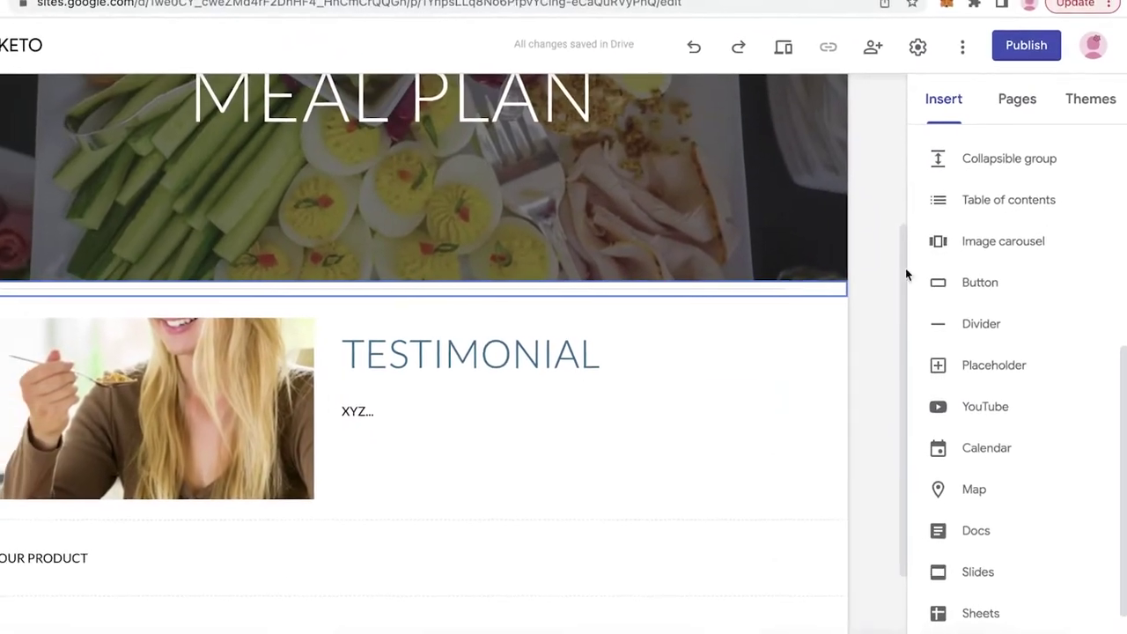
{"action": "left_click", "coordinate": [947, 282]}
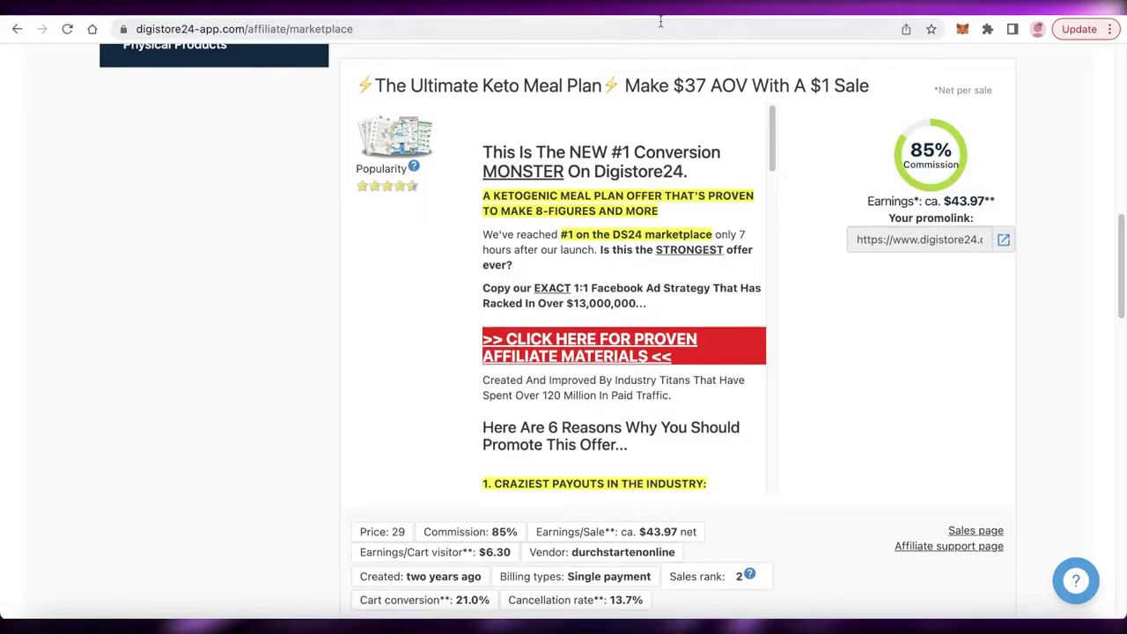
- Copy the Ultimate Keto Meal Plan promolink into the button's Link field
{"action": "left_click", "coordinate": [907, 239]}
{"action": "right_click", "coordinate": [900, 235]}
{"action": "left_click", "coordinate": [779, 269]}
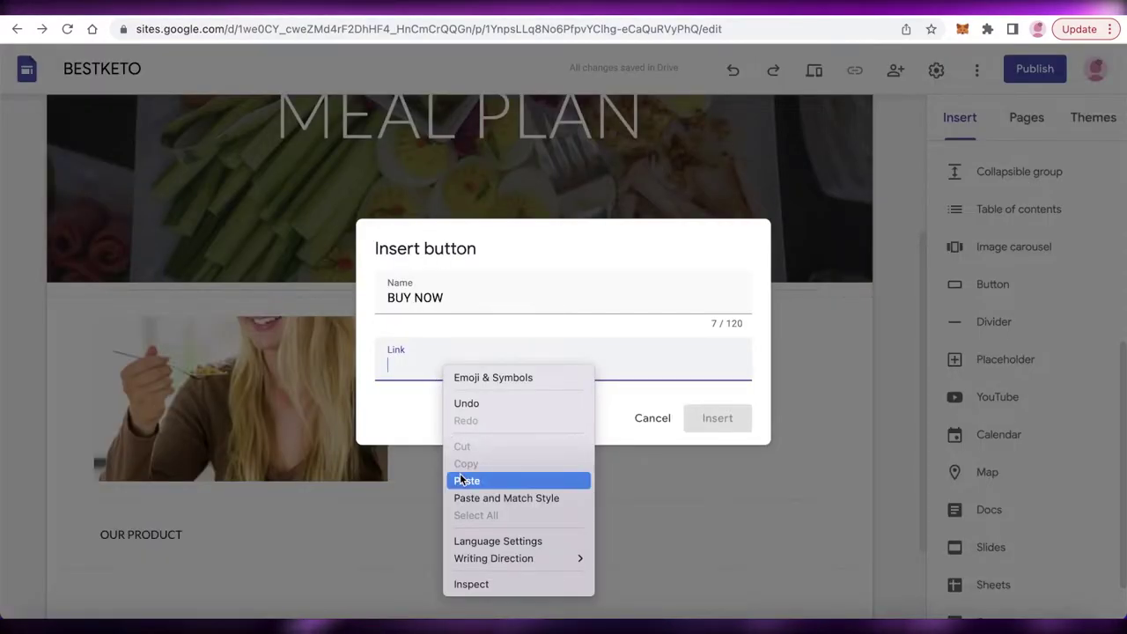
{"action": "left_click", "coordinate": [466, 481]}
- Insert the BUY NOW button and move it to the top centre below the header
{"action": "left_click", "coordinate": [717, 418]}
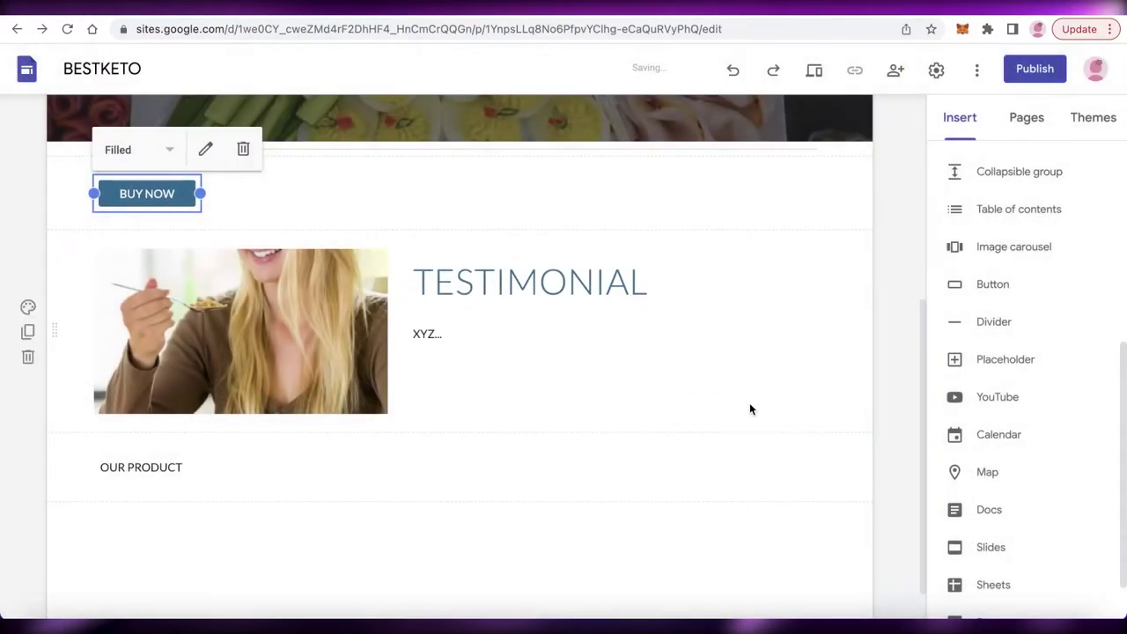
{"action": "left_click_drag", "start_coordinate": [155, 208], "coordinate": [448, 171]}
{"action": "scroll", "coordinate": [304, 395], "scroll_direction": "up", "scroll_amount": 4}
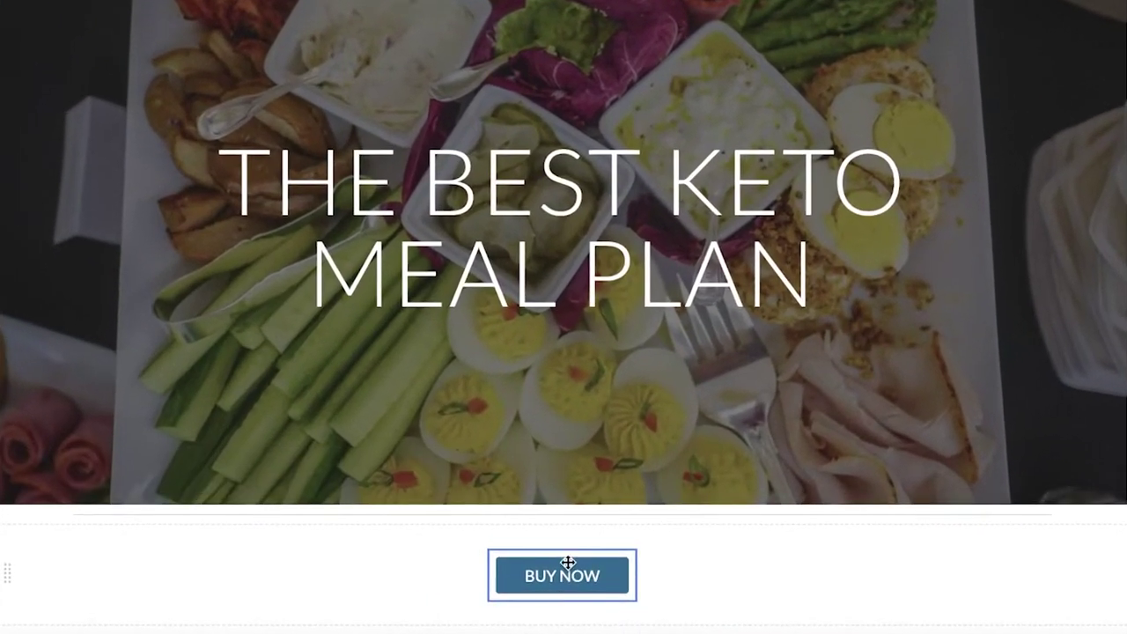
- Keep the BUY NOW button Filled and give its section a blue background
{"action": "left_click", "coordinate": [466, 552]}
{"action": "left_click", "coordinate": [587, 521]}
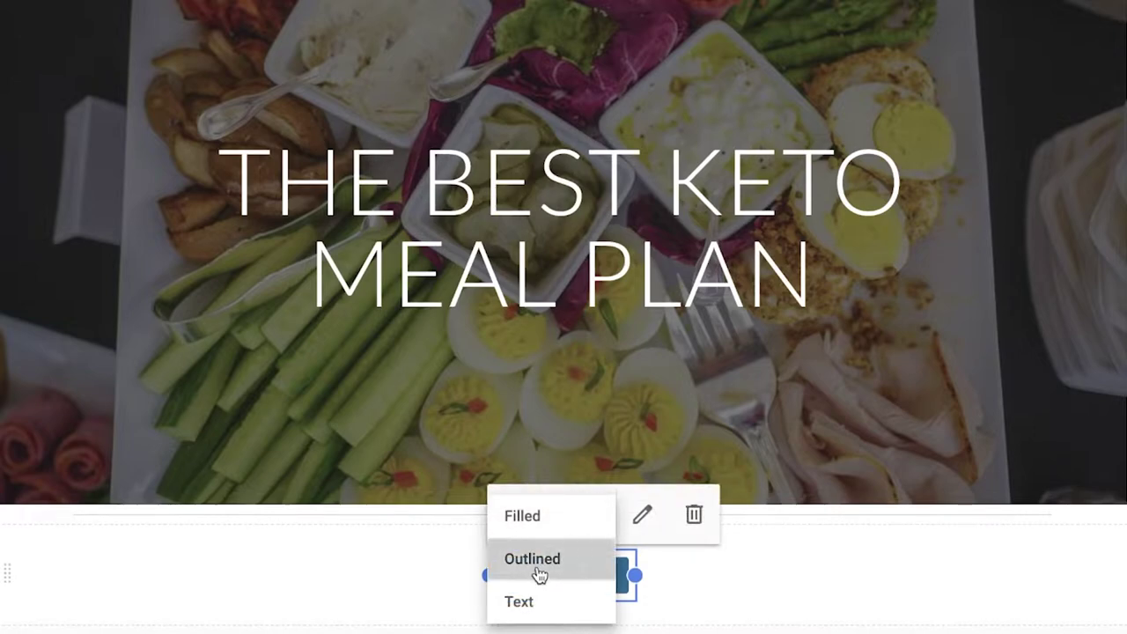
{"action": "left_click", "coordinate": [538, 572]}
{"action": "left_click", "coordinate": [547, 528]}
{"action": "left_click", "coordinate": [528, 602]}
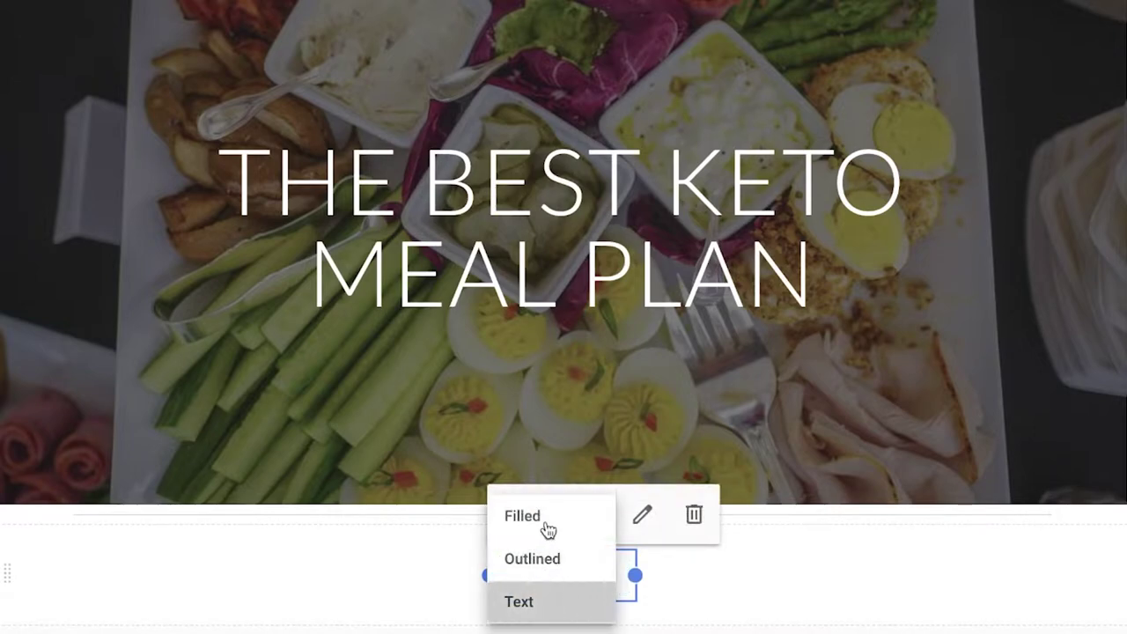
{"action": "left_click", "coordinate": [544, 518]}
{"action": "left_click", "coordinate": [551, 510]}
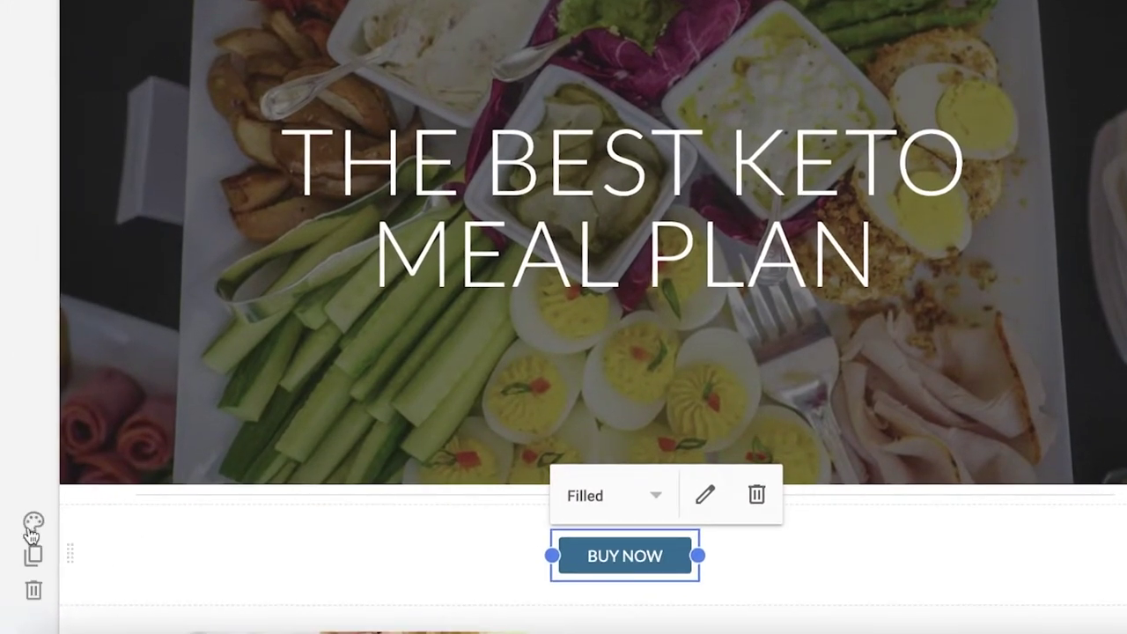
{"action": "left_click", "coordinate": [32, 529]}
{"action": "left_click", "coordinate": [144, 556]}
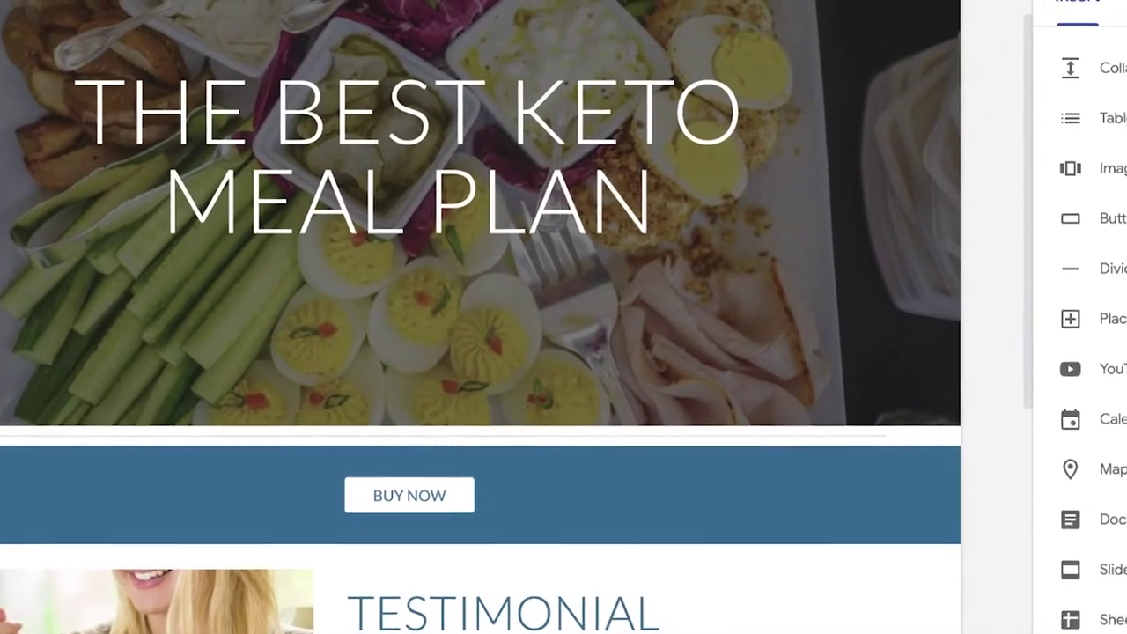
- Preview the Aristotle, Diplomat, Vision and Level themes, then apply the red Impression theme
{"action": "left_click", "coordinate": [1100, 22]}
{"action": "scroll", "coordinate": [991, 308], "scroll_direction": "down", "scroll_amount": 3}
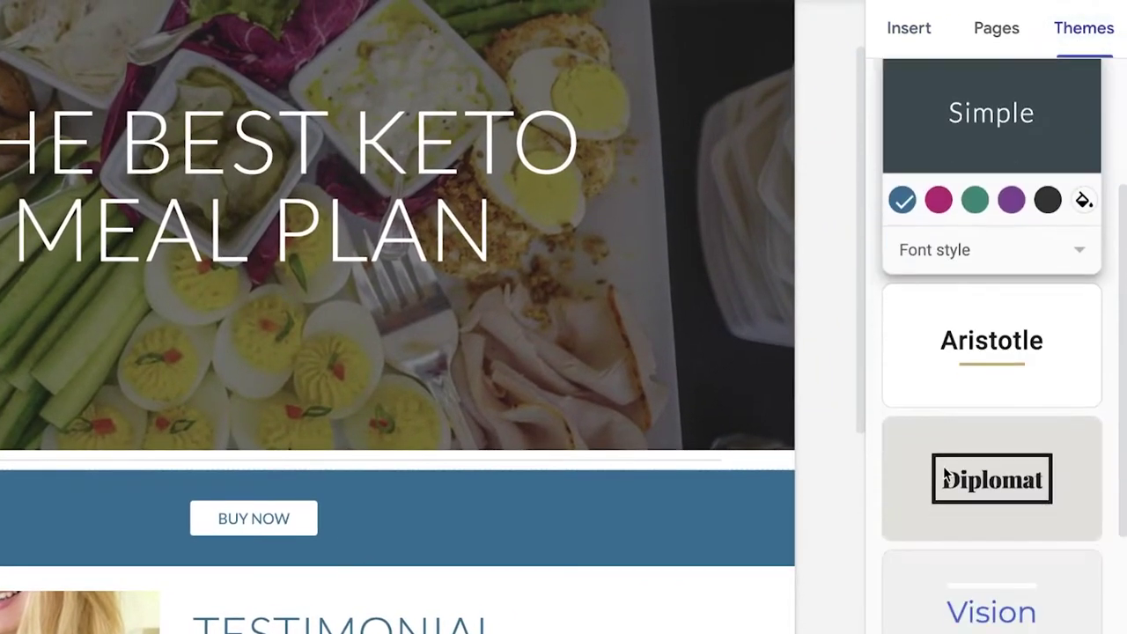
{"action": "left_click", "coordinate": [991, 313]}
{"action": "left_click", "coordinate": [994, 448]}
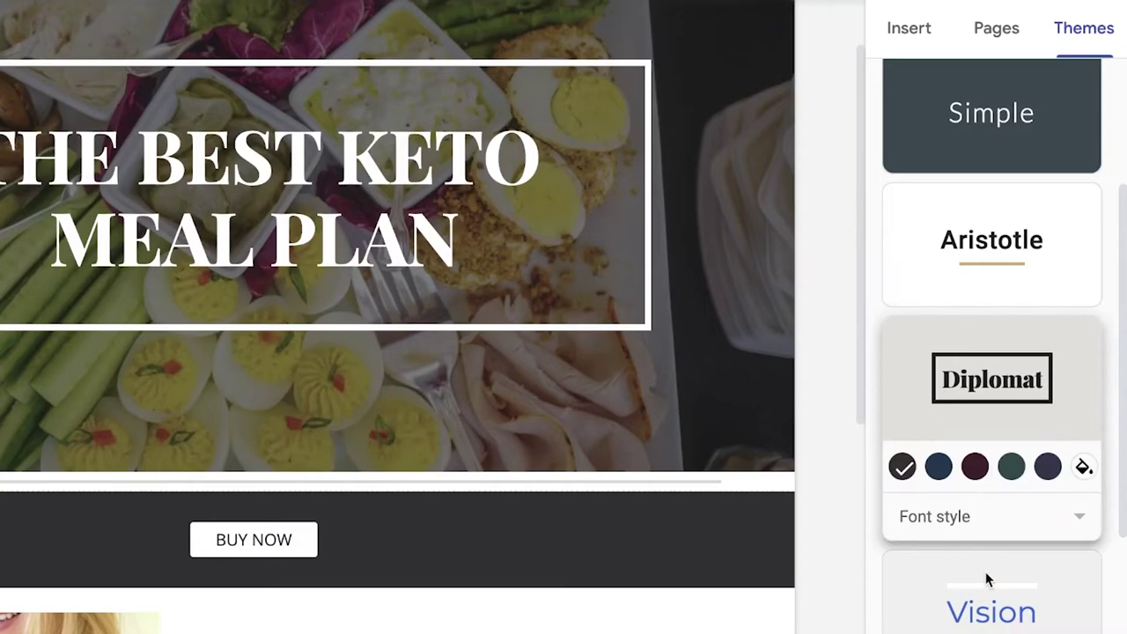
{"action": "left_click", "coordinate": [980, 585]}
{"action": "left_click", "coordinate": [974, 588]}
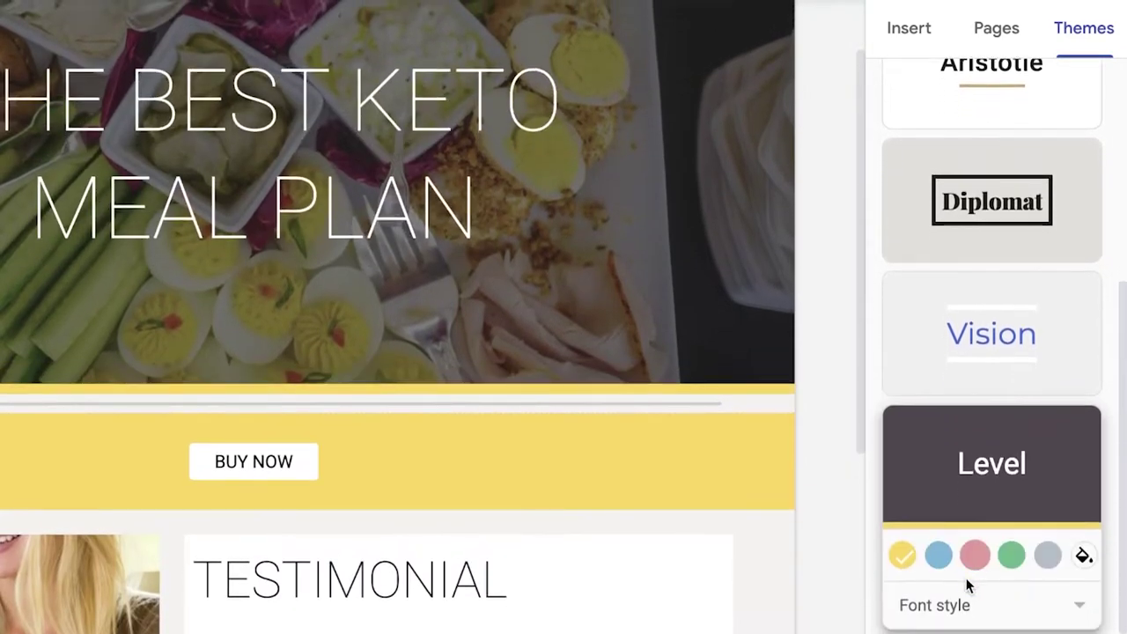
{"action": "left_click", "coordinate": [968, 565]}
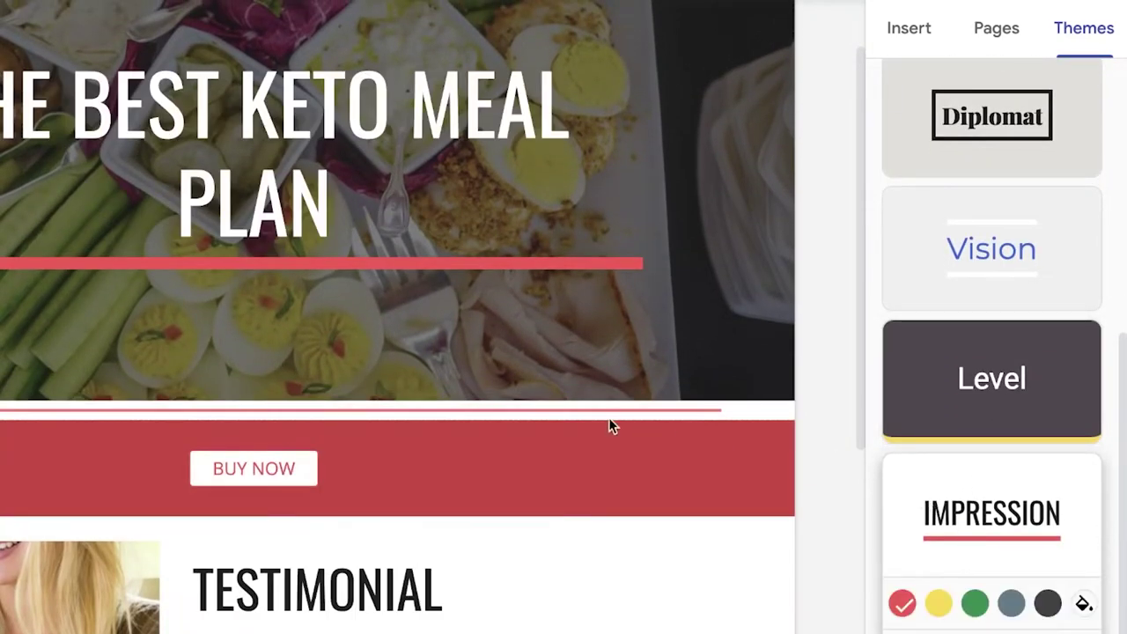
{"action": "scroll", "coordinate": [841, 392], "scroll_direction": "down", "scroll_amount": 5}
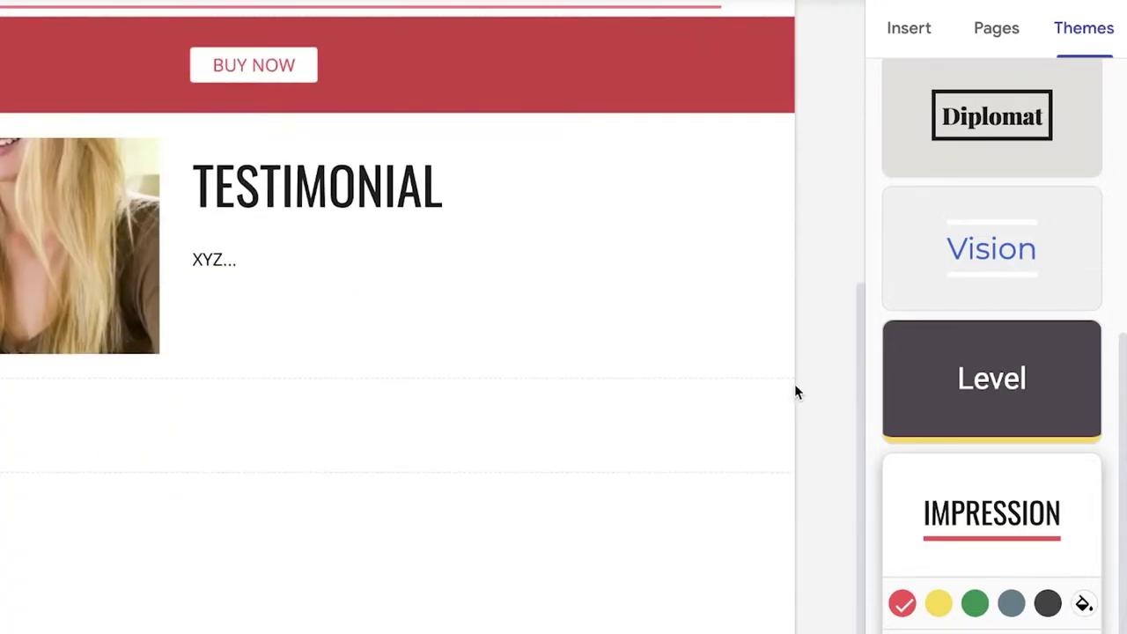
{"action": "left_click", "coordinate": [925, 37]}
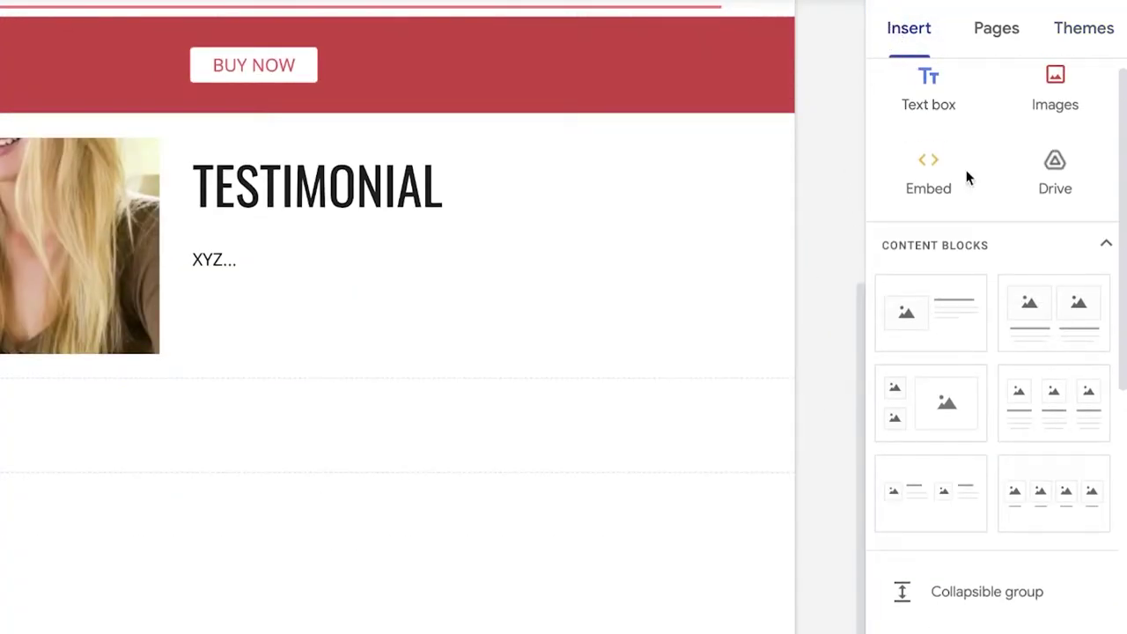
- Start an image carousel and view, then close, its Upload/Select image choices
{"action": "scroll", "coordinate": [1048, 438], "scroll_direction": "down", "scroll_amount": 5}
{"action": "scroll", "coordinate": [977, 176], "scroll_direction": "up", "scroll_amount": 1}
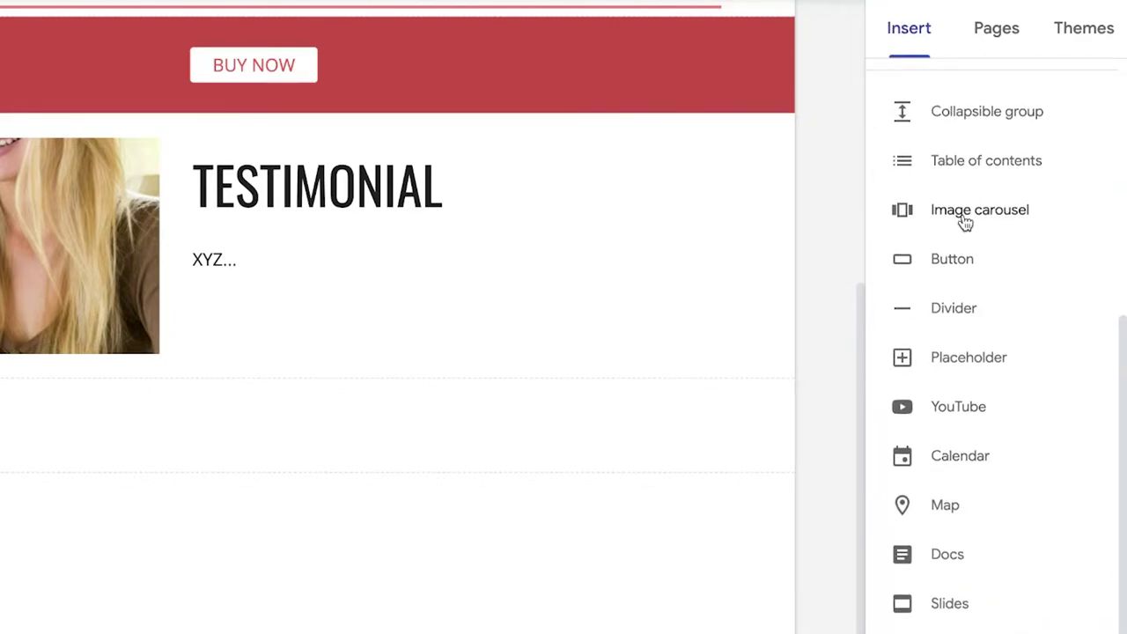
{"action": "left_click", "coordinate": [964, 218]}
{"action": "left_click", "coordinate": [203, 197]}
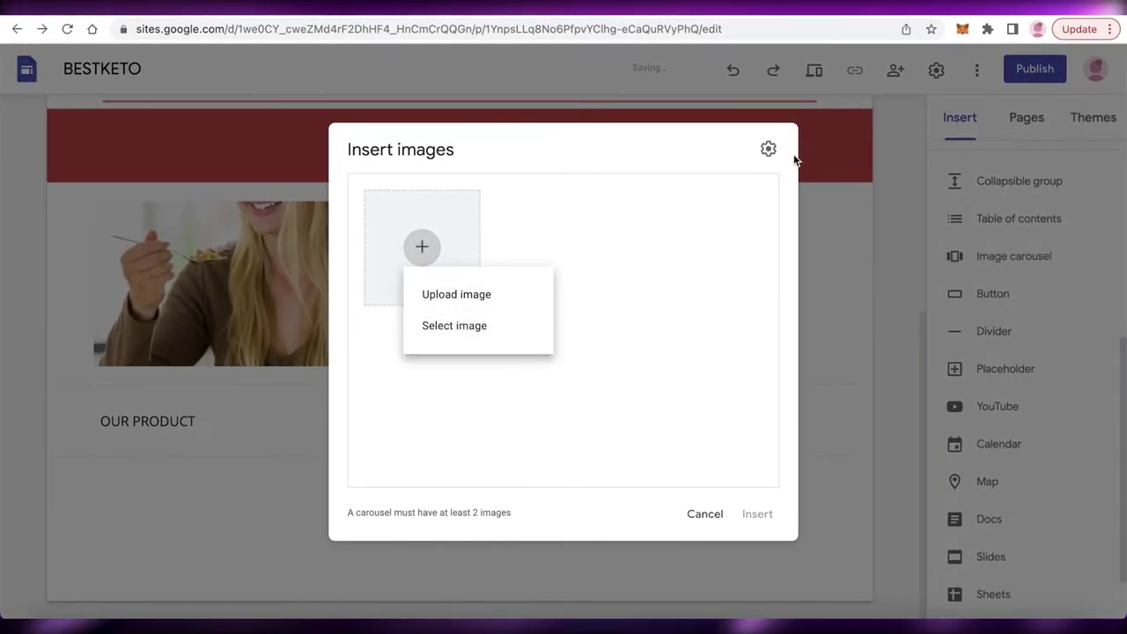
{"action": "left_click", "coordinate": [695, 521]}
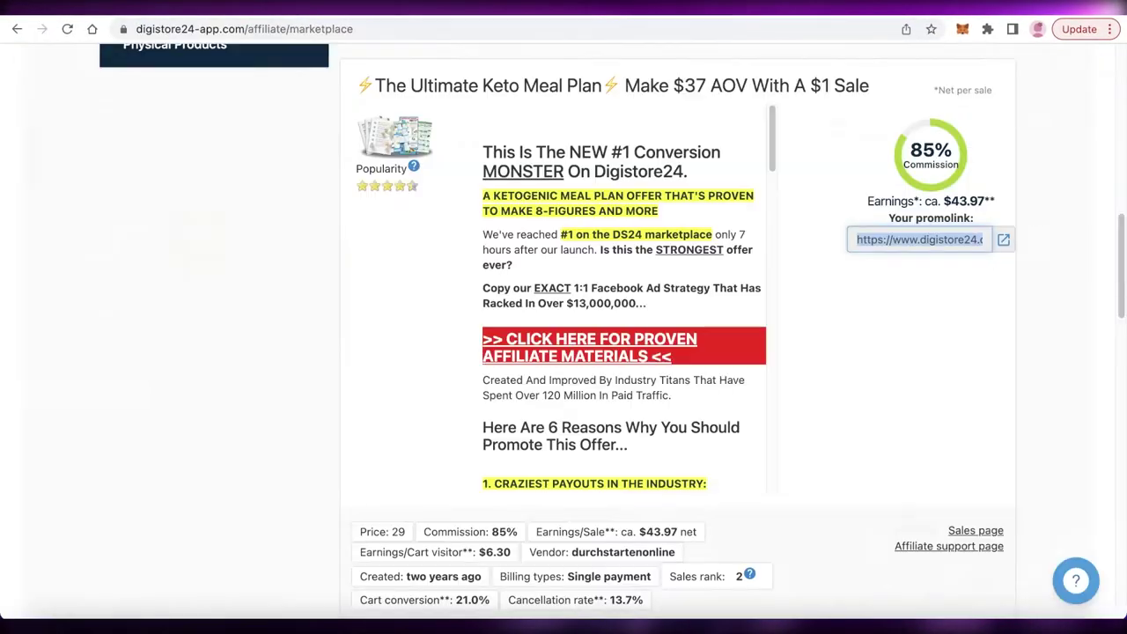
- Open the Keto Meal Plan promolink in a new tab to view its video sales page
{"action": "scroll", "coordinate": [560, 331], "scroll_direction": "down", "scroll_amount": 1}
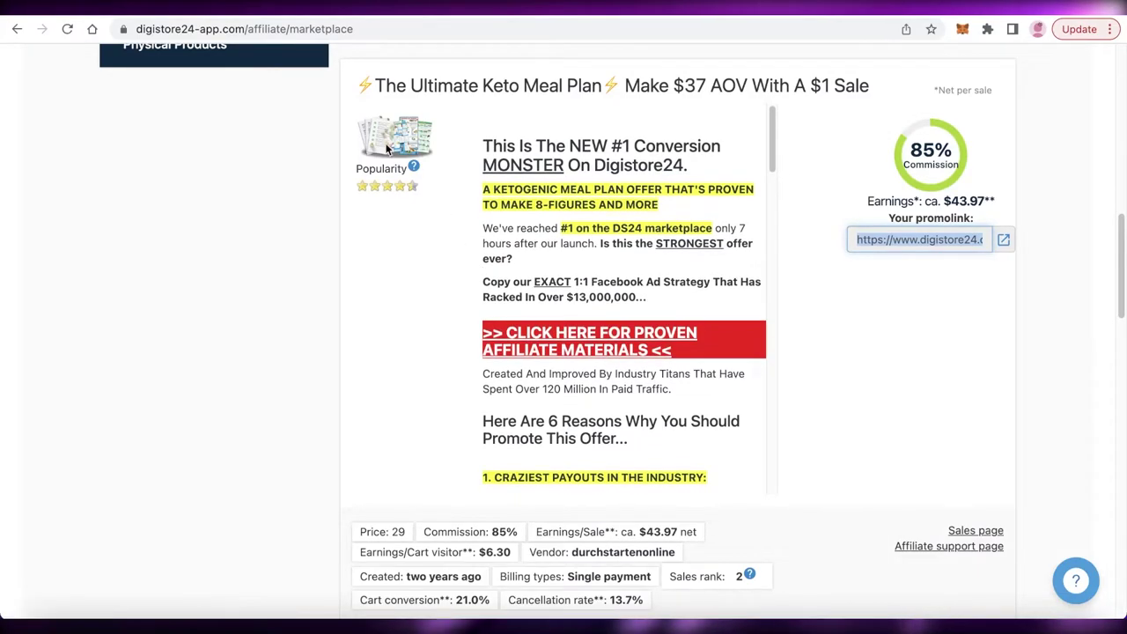
{"action": "left_click", "coordinate": [1004, 240]}
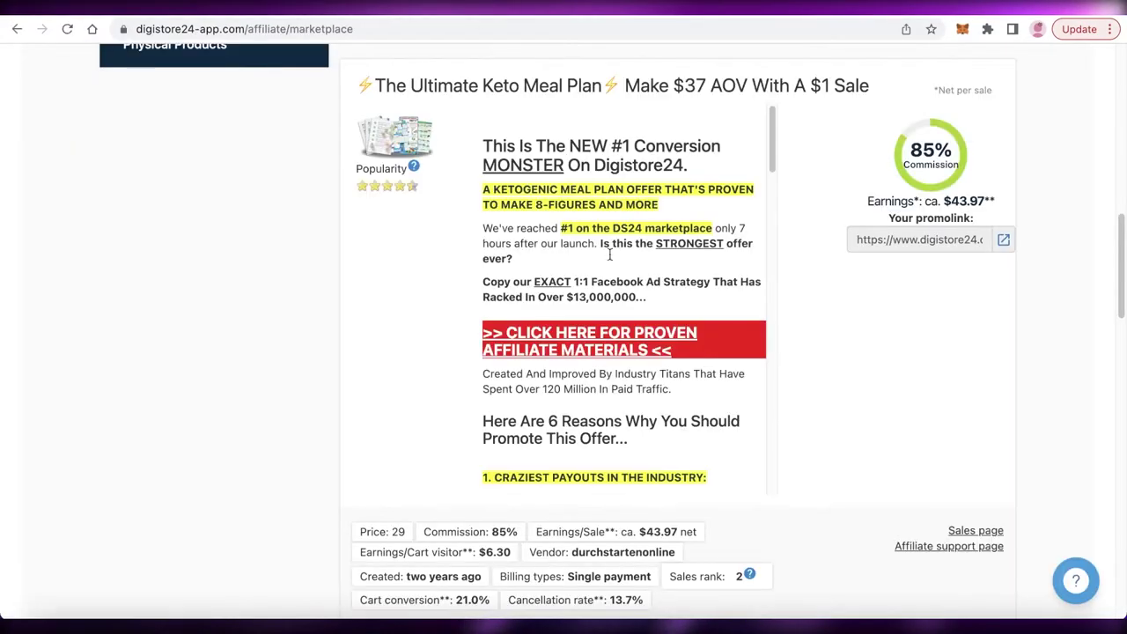
{"action": "scroll", "coordinate": [609, 255], "scroll_direction": "down", "scroll_amount": 15}
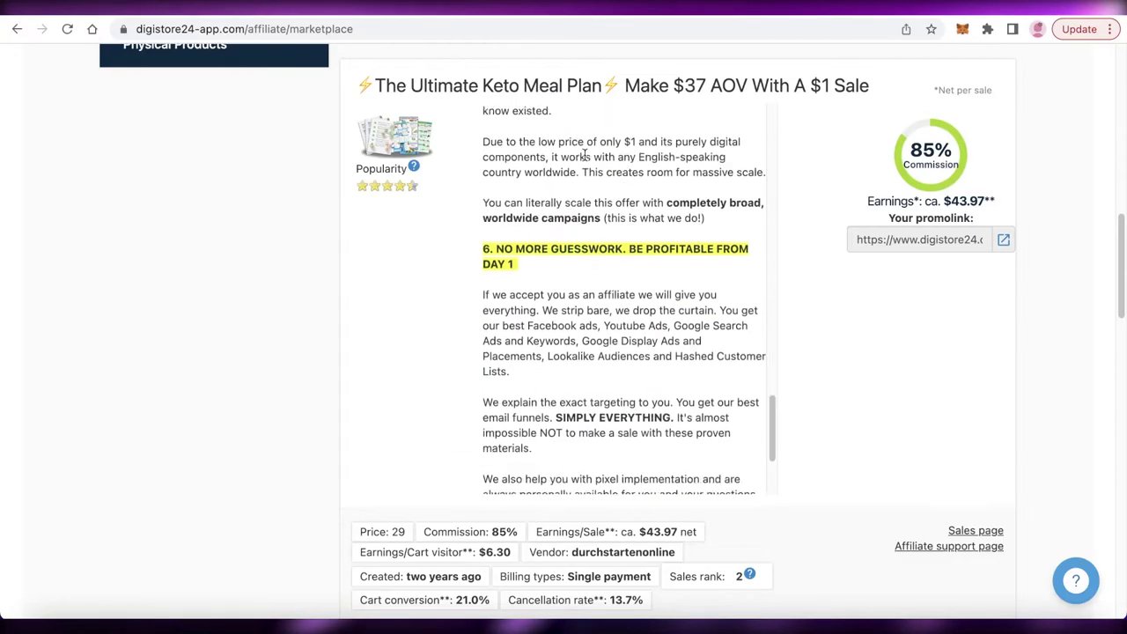
{"action": "scroll", "coordinate": [548, 187], "scroll_direction": "up", "scroll_amount": 10}
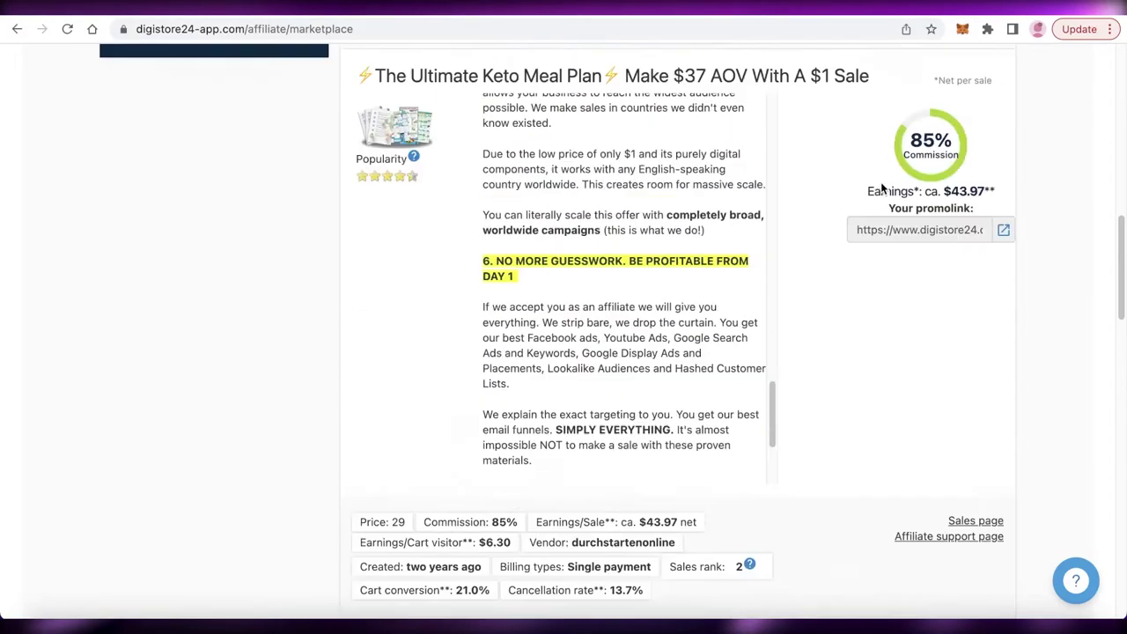
{"action": "scroll", "coordinate": [838, 211], "scroll_direction": "up", "scroll_amount": 2}
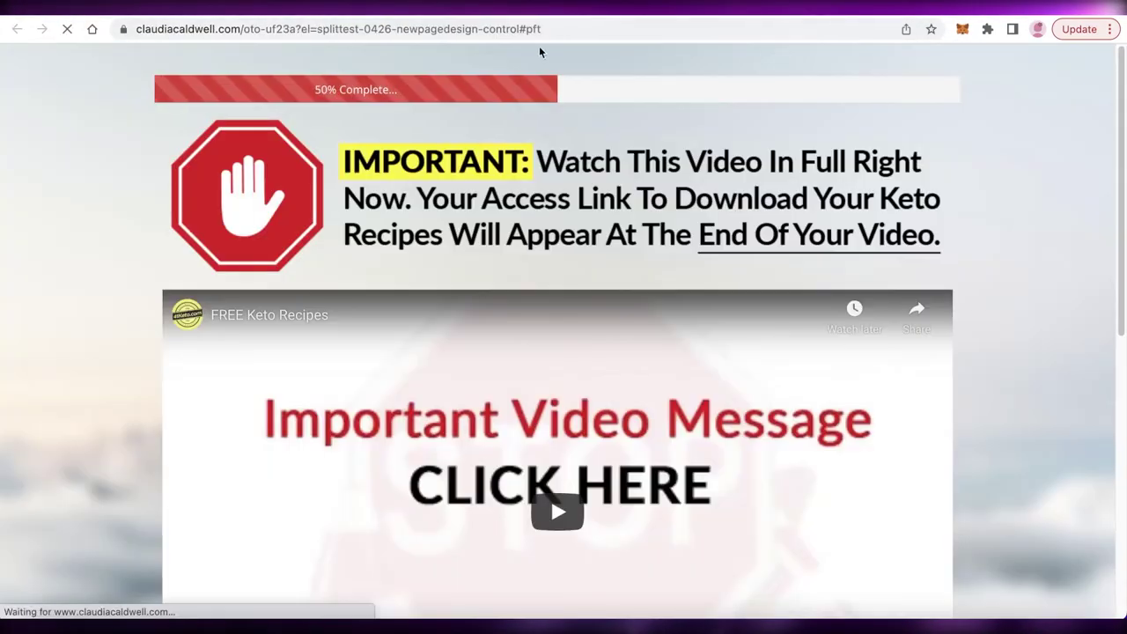
- Mute the sound and start playing the embedded FREE Keto Recipes video
{"action": "scroll", "coordinate": [605, 196], "scroll_direction": "down", "scroll_amount": 5}
{"action": "scroll", "coordinate": [581, 276], "scroll_direction": "up", "scroll_amount": 1}
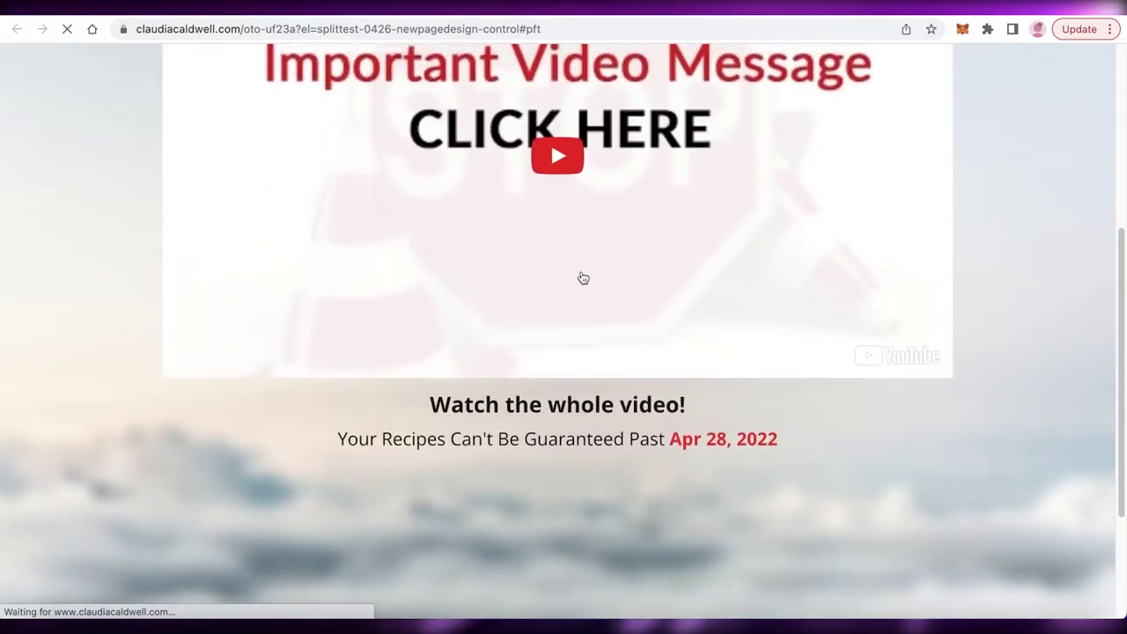
{"action": "key", "text": "XF86AudioMute"}
{"action": "scroll", "coordinate": [582, 279], "scroll_direction": "up", "scroll_amount": 3}
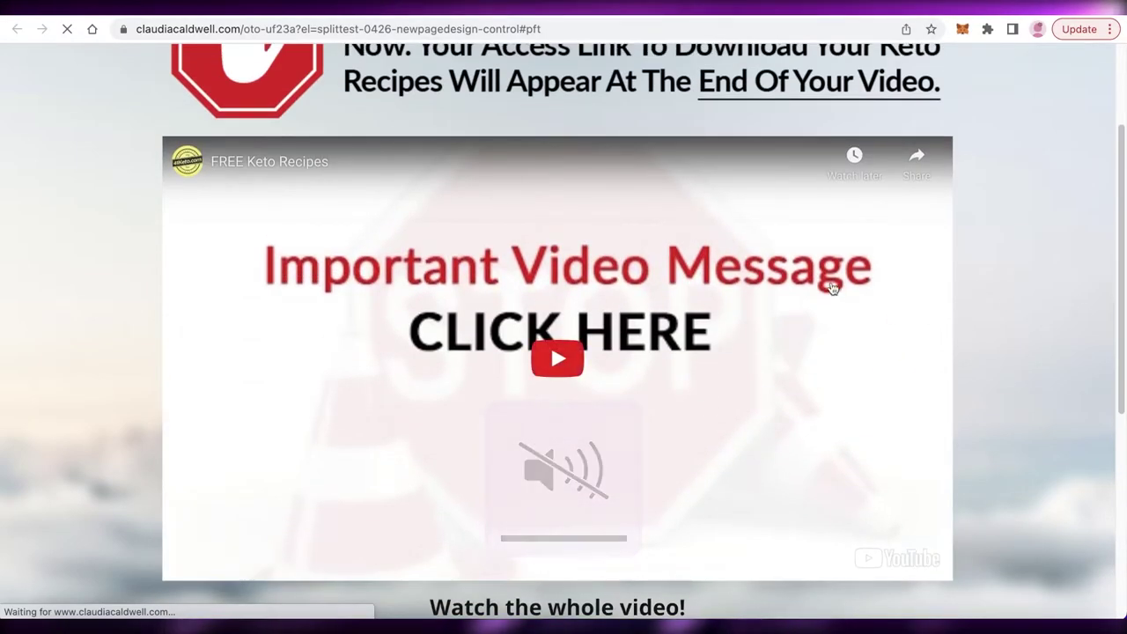
{"action": "scroll", "coordinate": [666, 211], "scroll_direction": "down", "scroll_amount": 4}
{"action": "scroll", "coordinate": [643, 275], "scroll_direction": "up", "scroll_amount": 5}
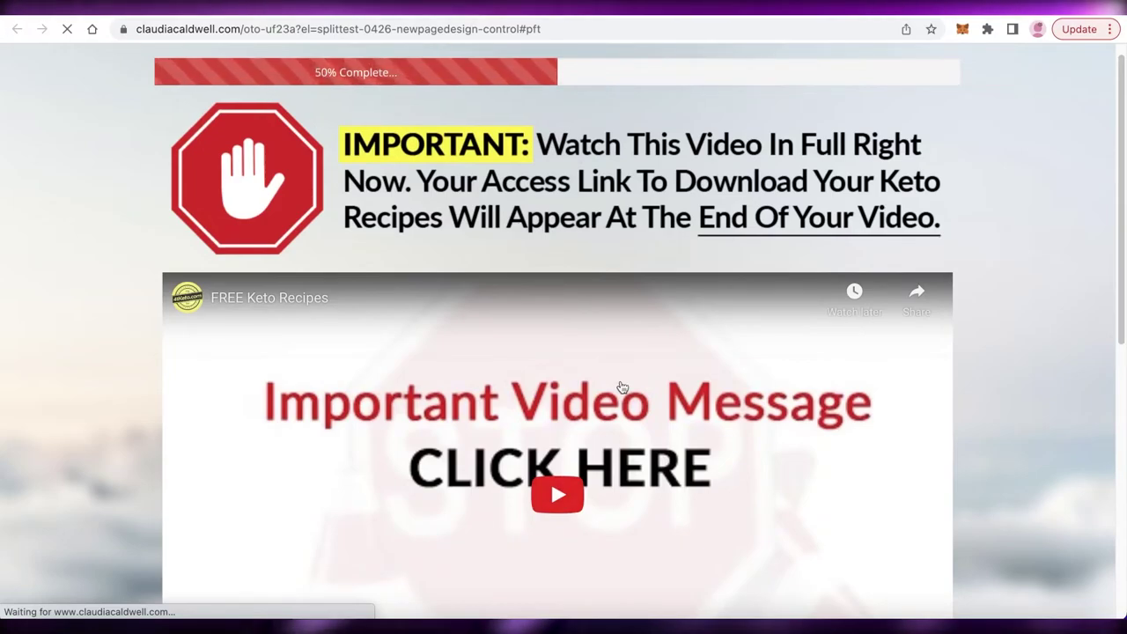
{"action": "scroll", "coordinate": [621, 388], "scroll_direction": "down", "scroll_amount": 5}
{"action": "left_click", "coordinate": [553, 102]}
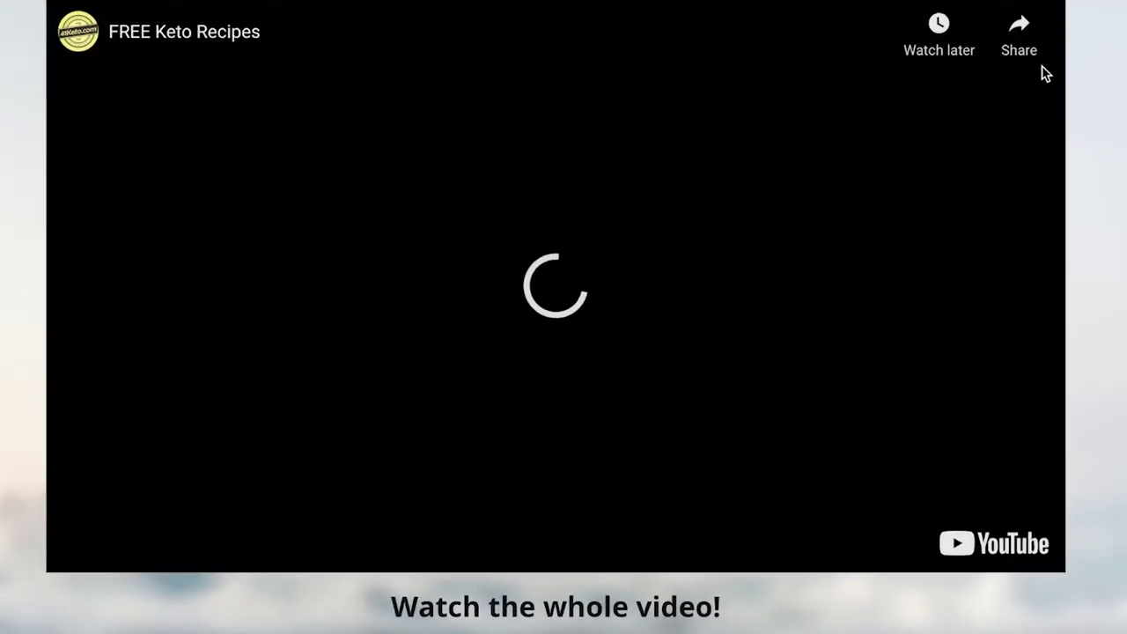
- Copy the video's youtu.be share link and return to the Sites tab
{"action": "left_click", "coordinate": [1026, 40]}
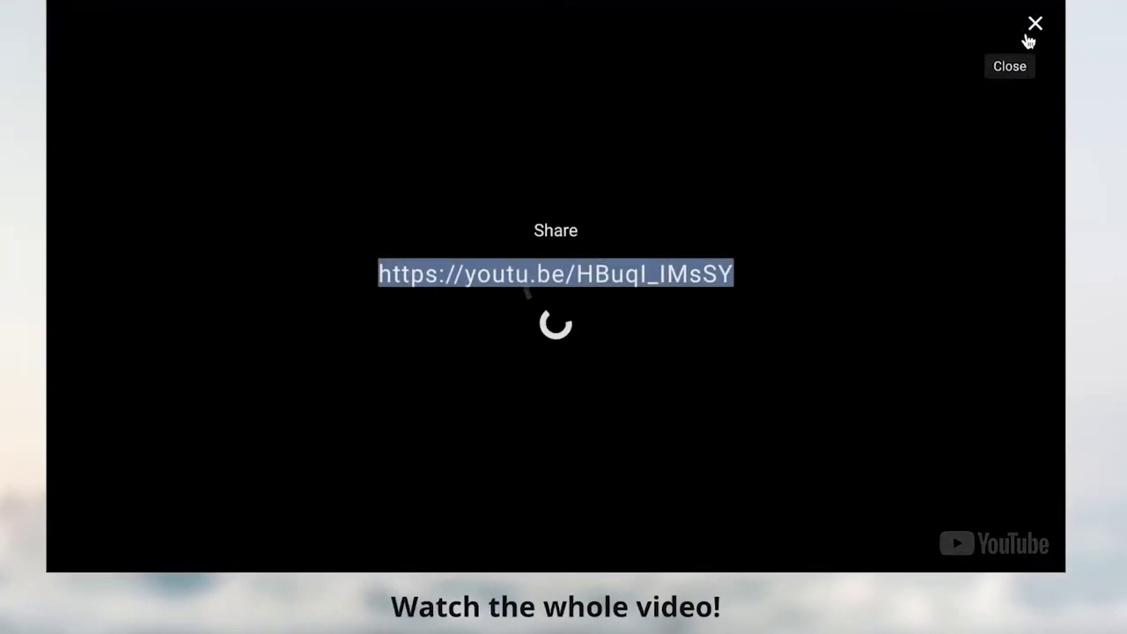
{"action": "right_click", "coordinate": [620, 291]}
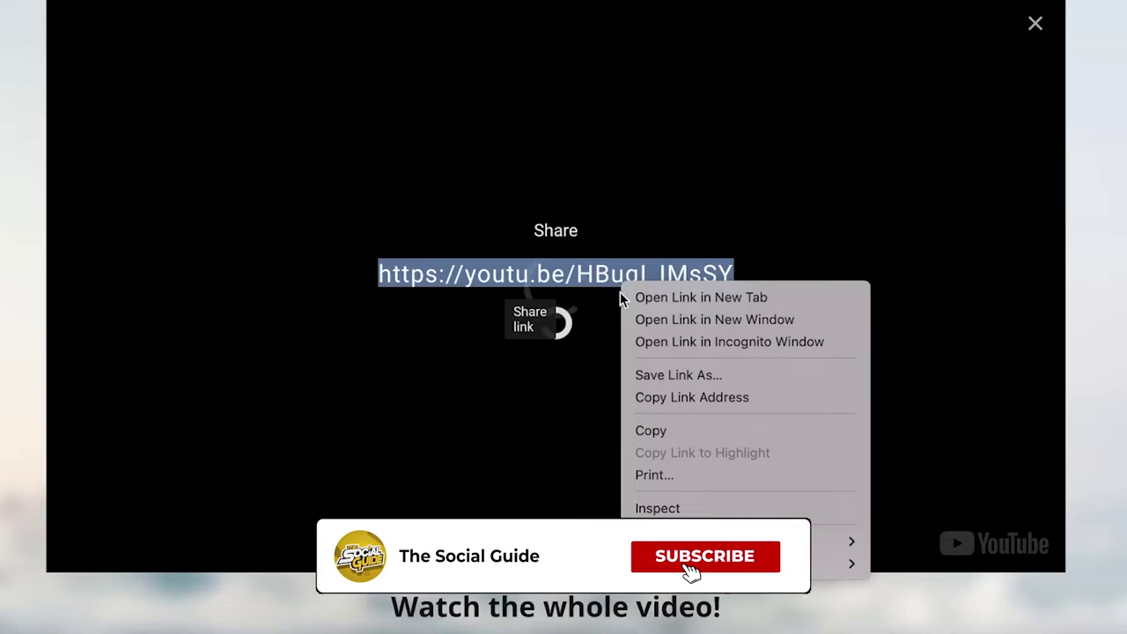
{"action": "left_click", "coordinate": [671, 430]}
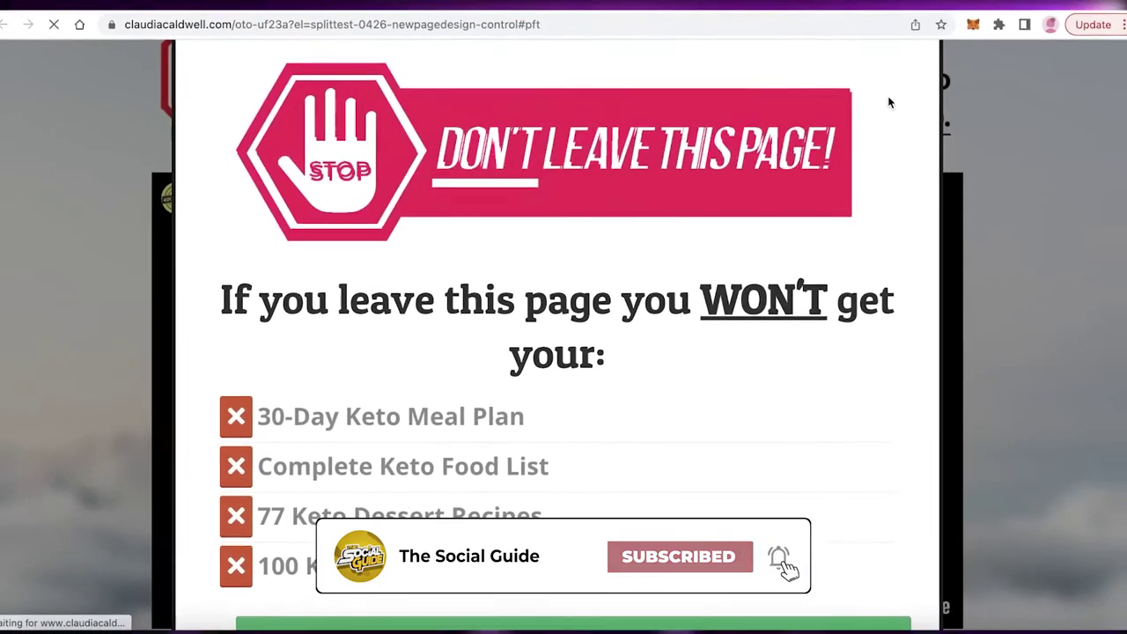
{"action": "left_click", "coordinate": [929, 111]}
{"action": "scroll", "coordinate": [734, 414], "scroll_direction": "down", "scroll_amount": 3}
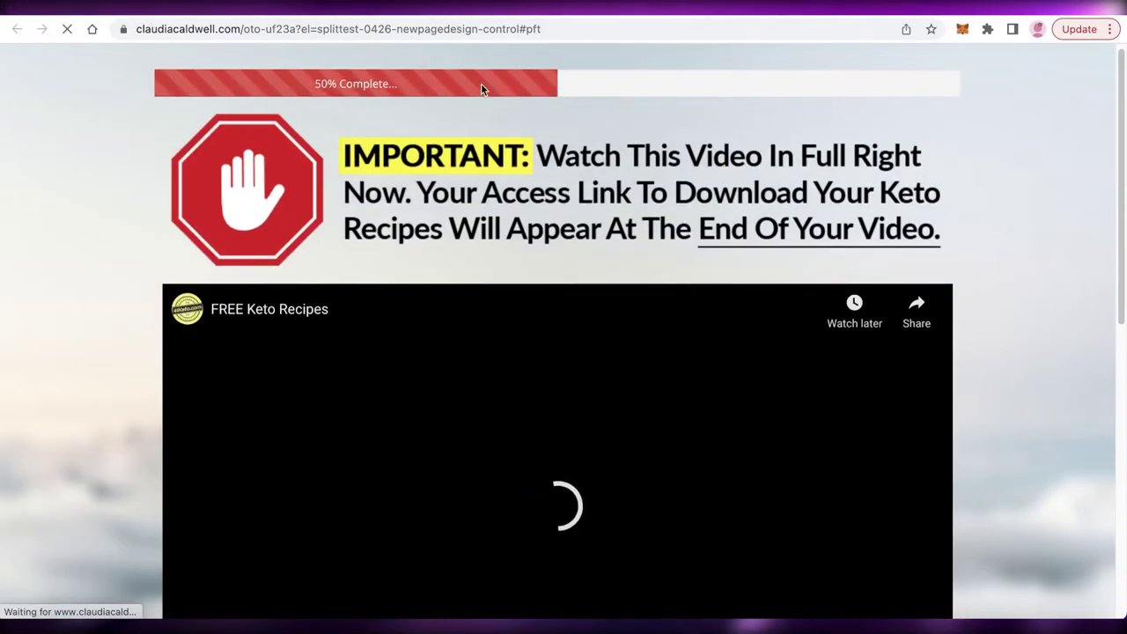
{"action": "left_click", "coordinate": [458, 16]}
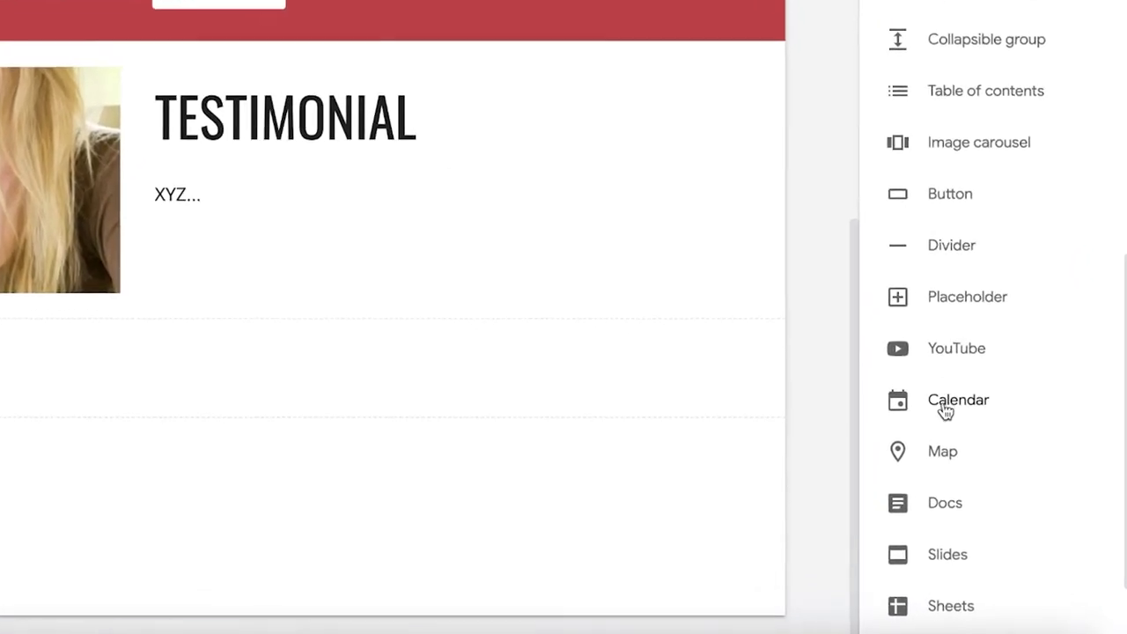
- Embed the FREE Keto Recipes video by pasting its YouTube link into the video search
{"action": "left_click", "coordinate": [946, 348]}
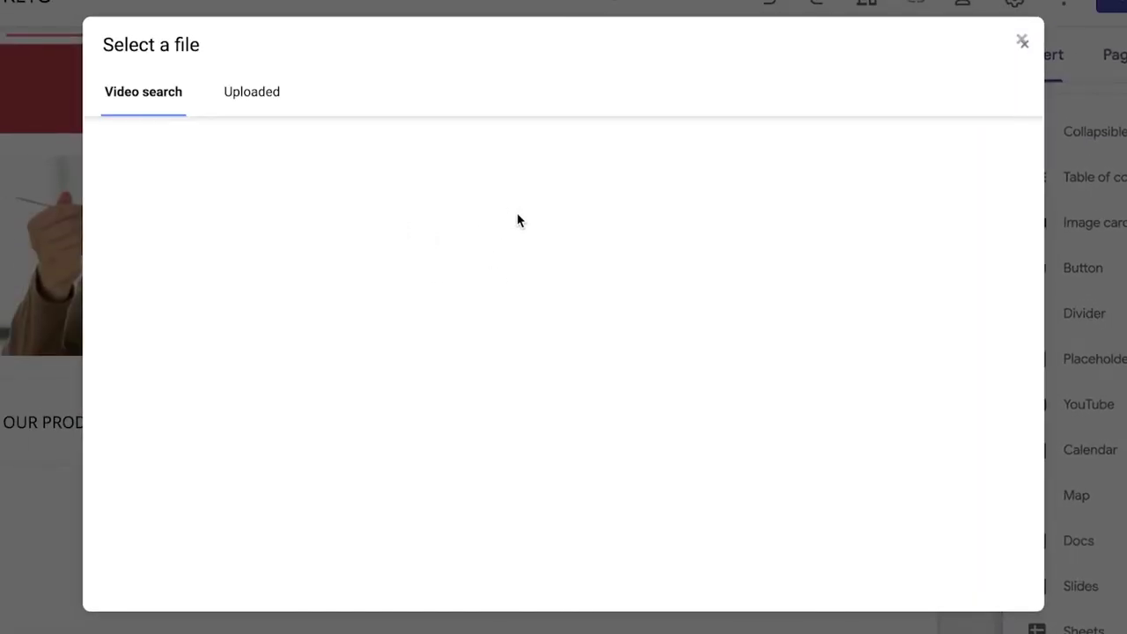
{"action": "right_click", "coordinate": [303, 143]}
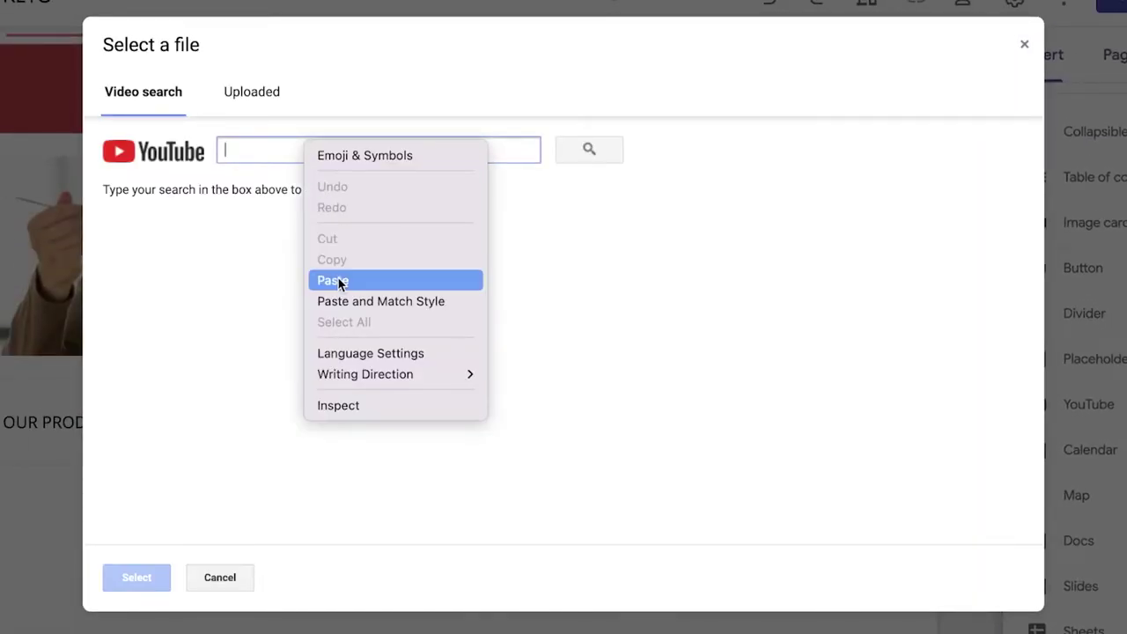
{"action": "left_click", "coordinate": [225, 93]}
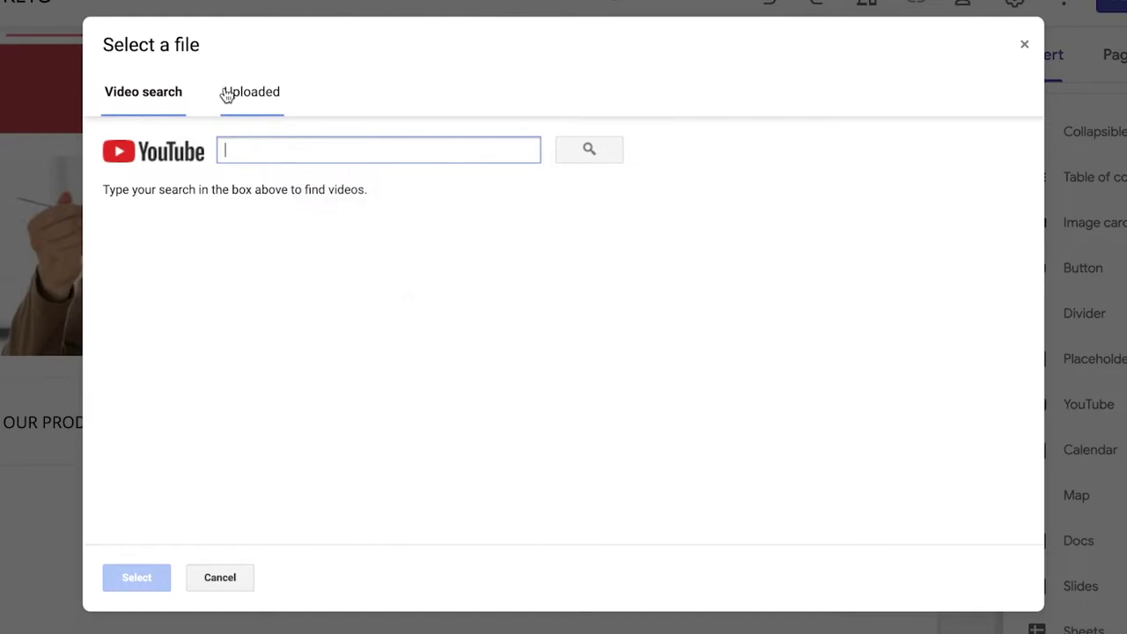
{"action": "left_click", "coordinate": [282, 104]}
{"action": "left_click", "coordinate": [142, 92]}
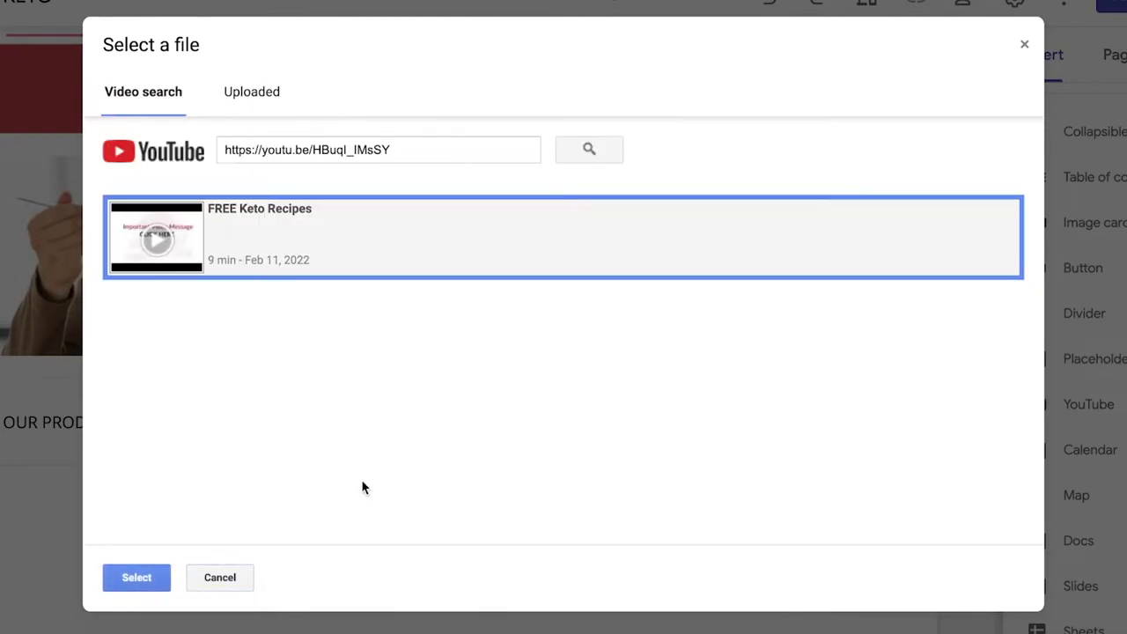
{"action": "left_click", "coordinate": [124, 580]}
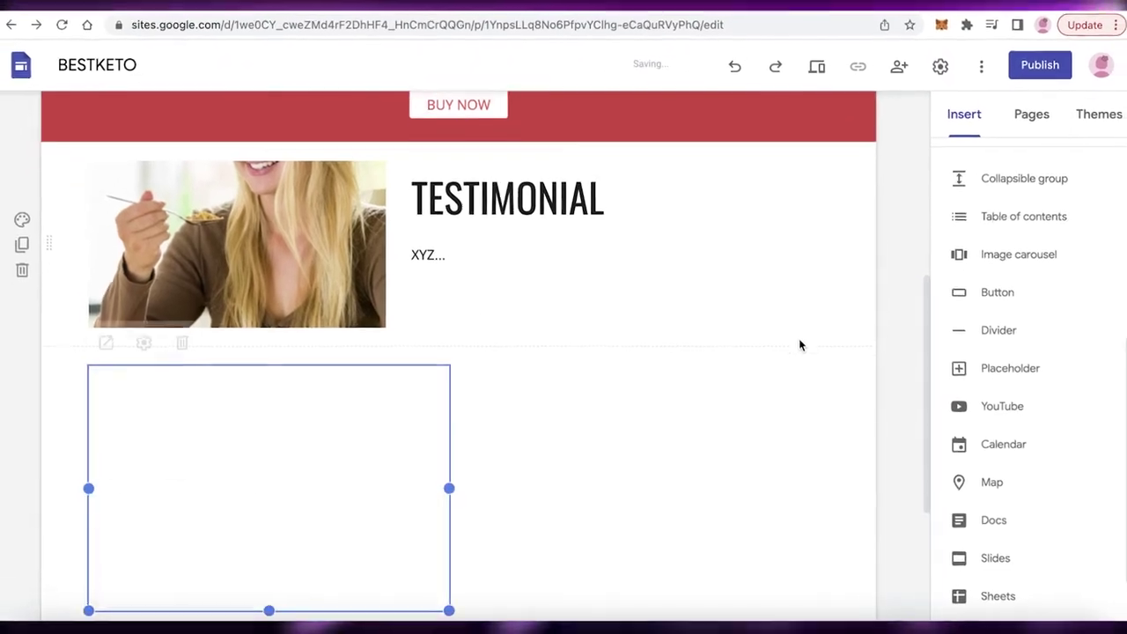
- Widen the video to full content width and move it below OUR PRODUCT
{"action": "left_click_drag", "start_coordinate": [450, 246], "coordinate": [825, 245]}
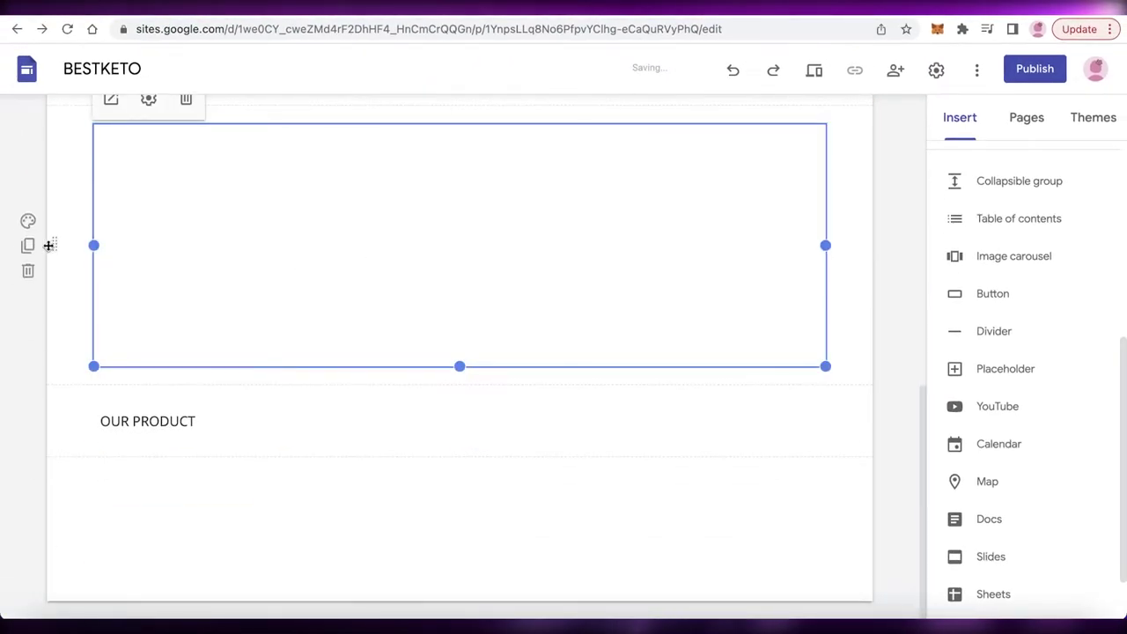
{"action": "left_click_drag", "start_coordinate": [51, 244], "coordinate": [53, 468]}
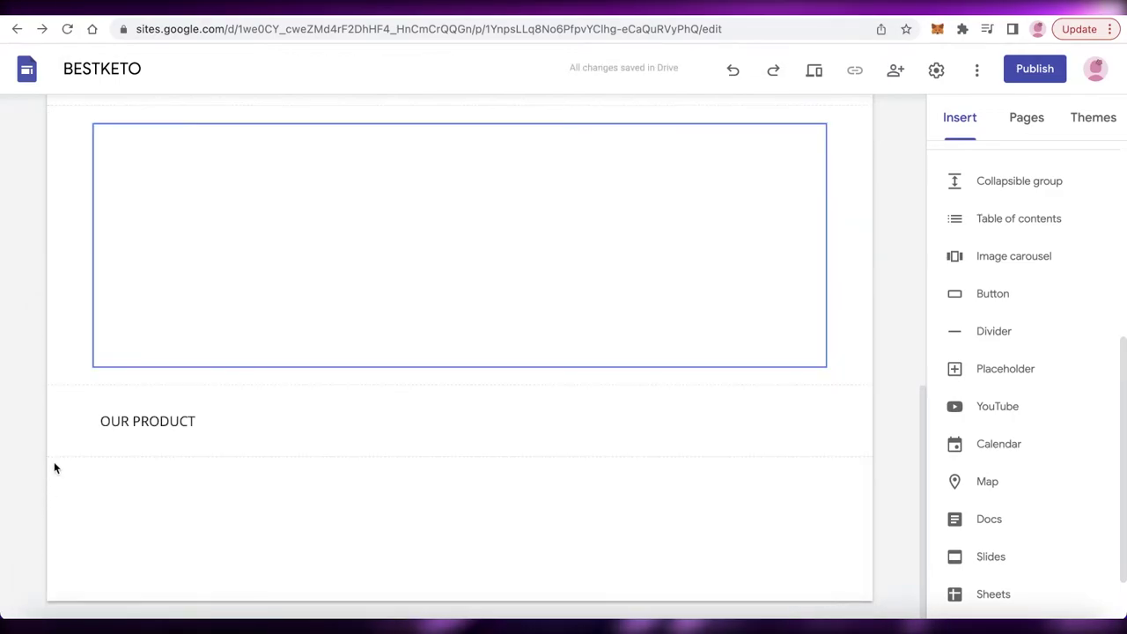
{"action": "left_click_drag", "start_coordinate": [58, 236], "coordinate": [111, 608]}
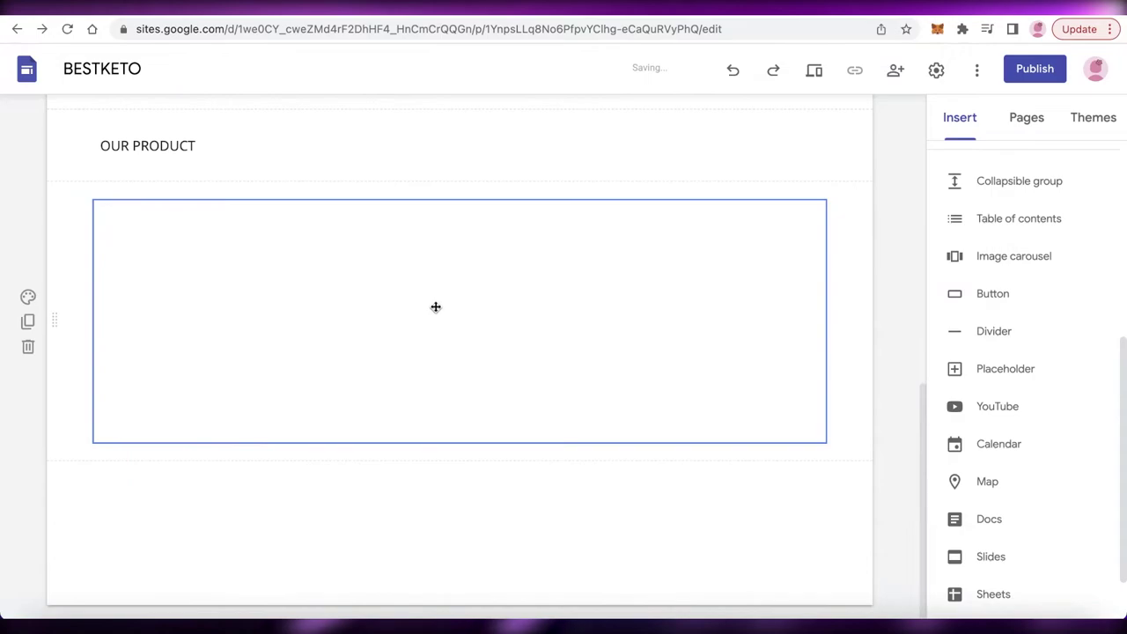
{"action": "left_click", "coordinate": [885, 247]}
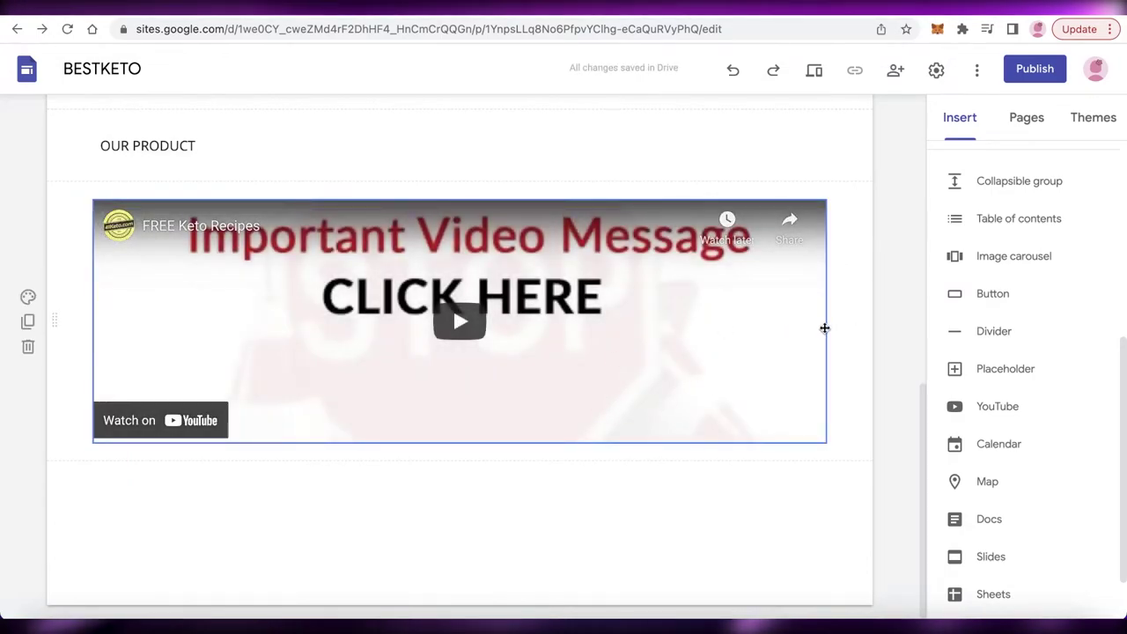
{"action": "scroll", "coordinate": [908, 292], "scroll_direction": "up", "scroll_amount": 10}
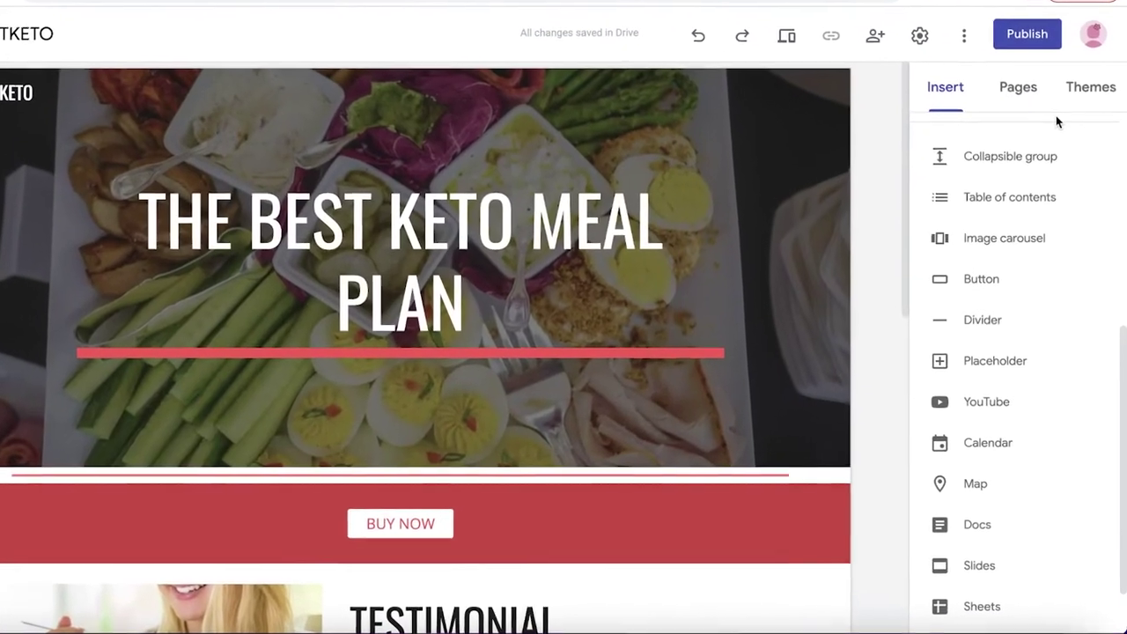
- Create a new page named 'THE SECRET TO OUR MEAL PLAN'
{"action": "left_click", "coordinate": [1023, 90]}
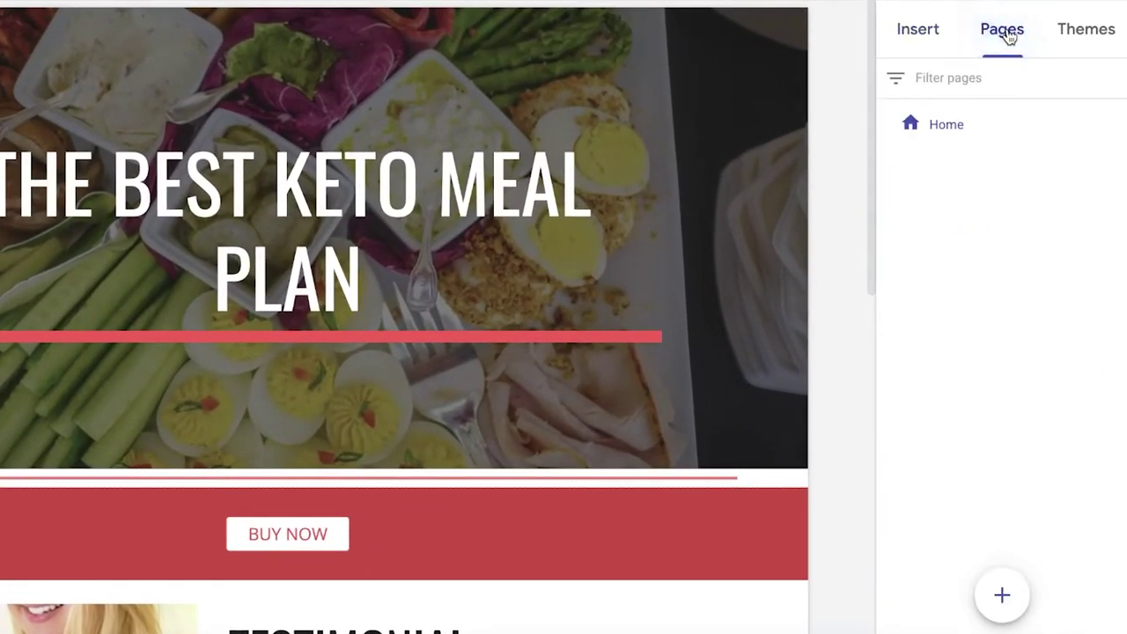
{"action": "mouse_move", "coordinate": [1002, 585]}
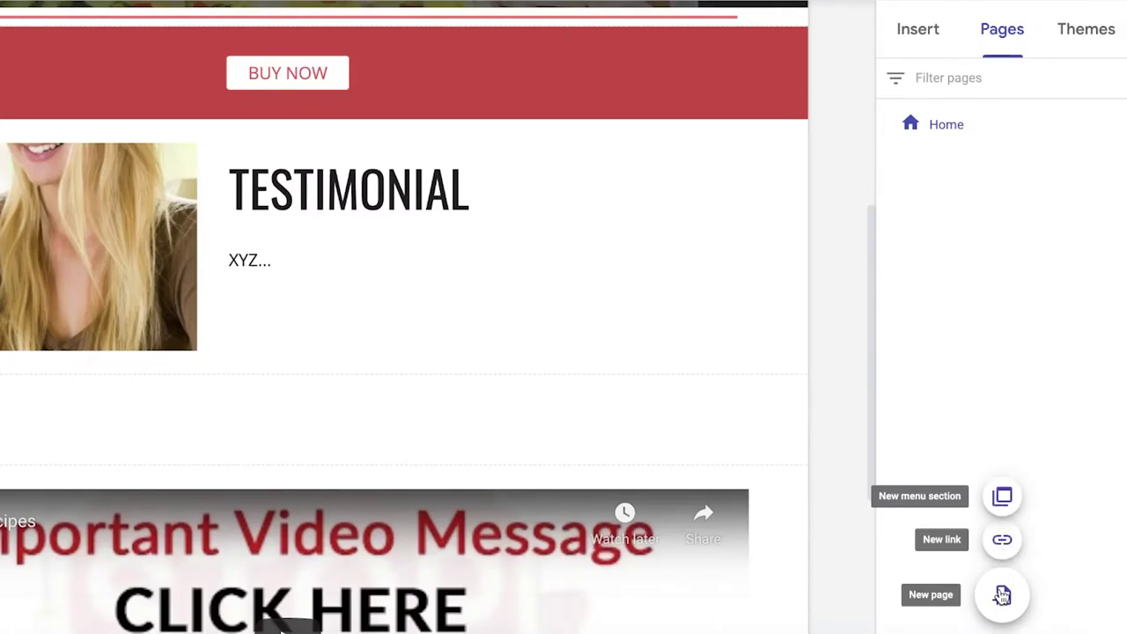
{"action": "left_click", "coordinate": [1001, 595]}
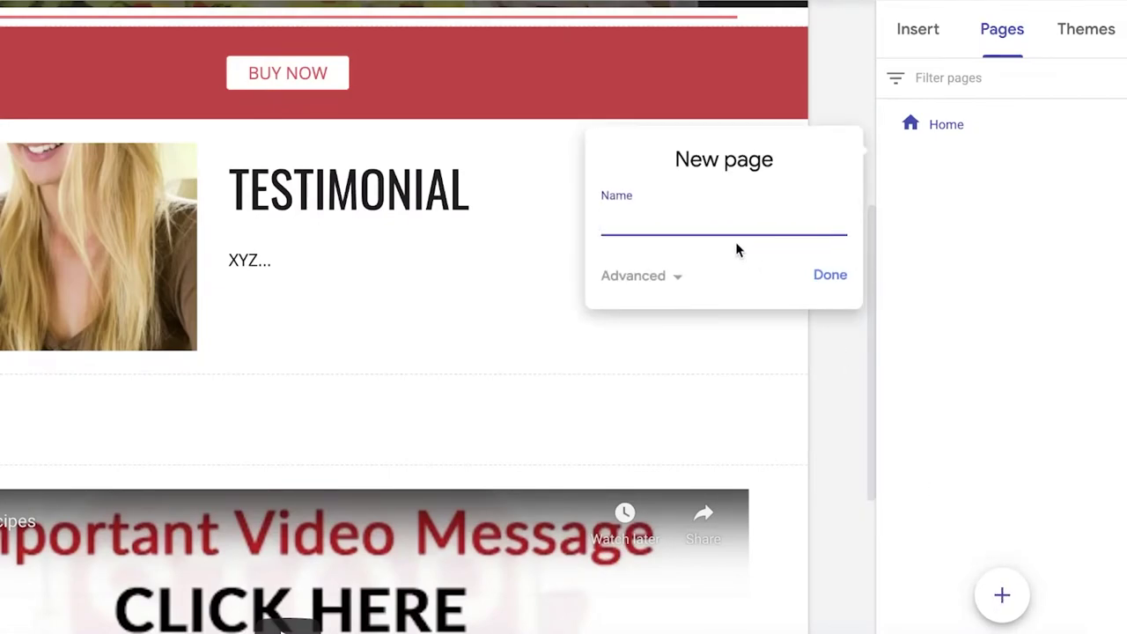
{"action": "type", "text": "THE SECRET TO OUR MEAL PLAN"}
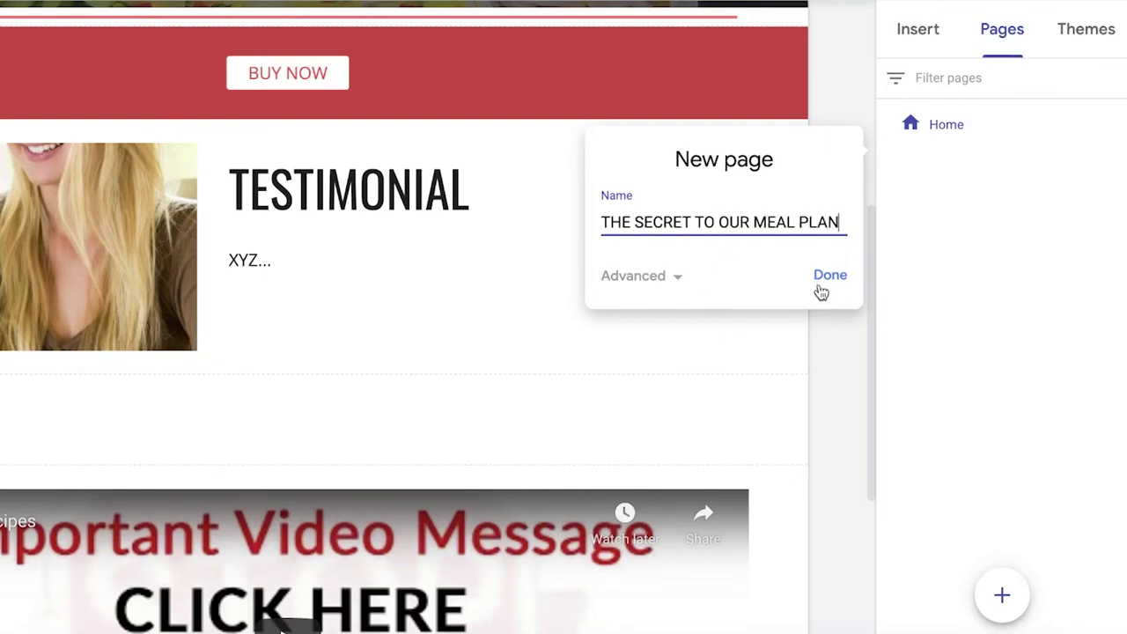
{"action": "left_click", "coordinate": [821, 287]}
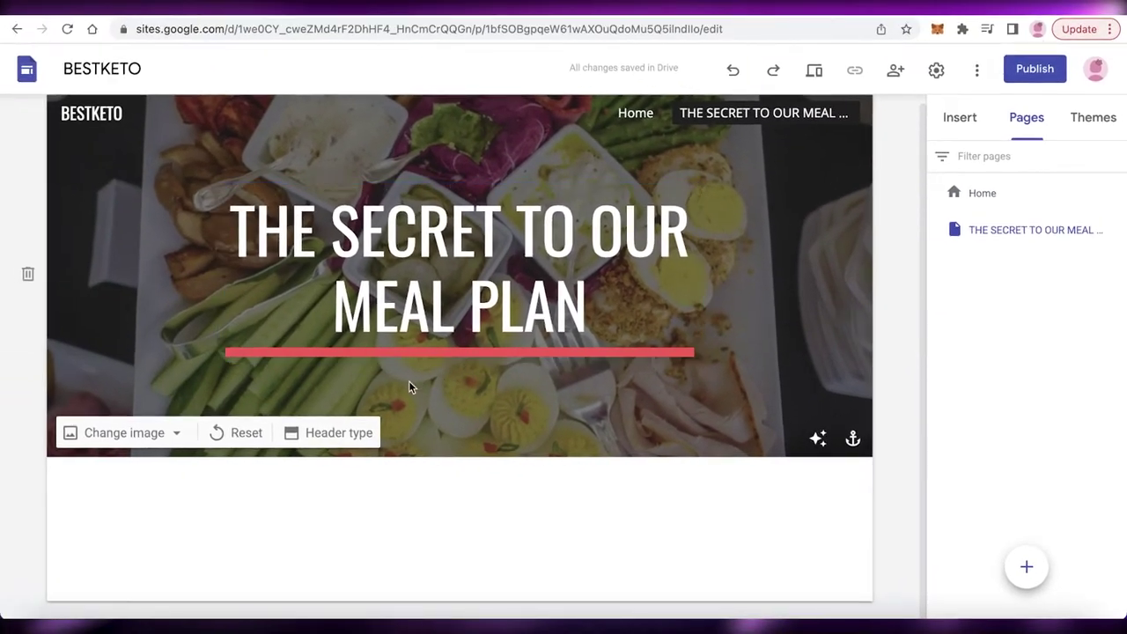
- Set the new page's header to Title only, then return to the Home page
{"action": "left_click", "coordinate": [331, 433]}
{"action": "left_click", "coordinate": [440, 426]}
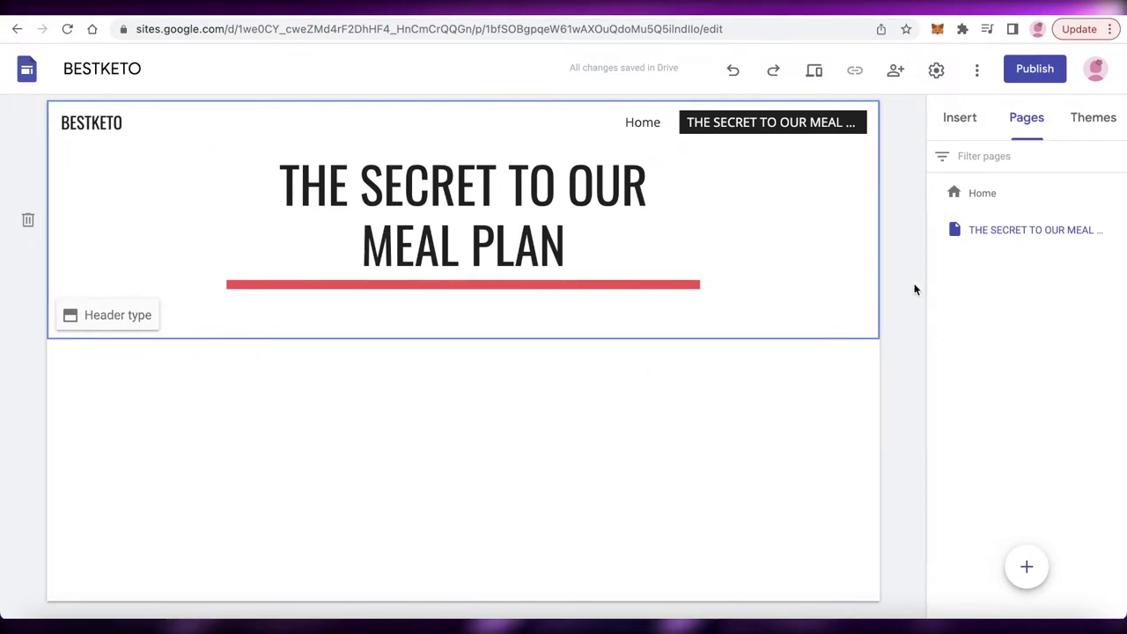
{"action": "left_click", "coordinate": [1001, 197]}
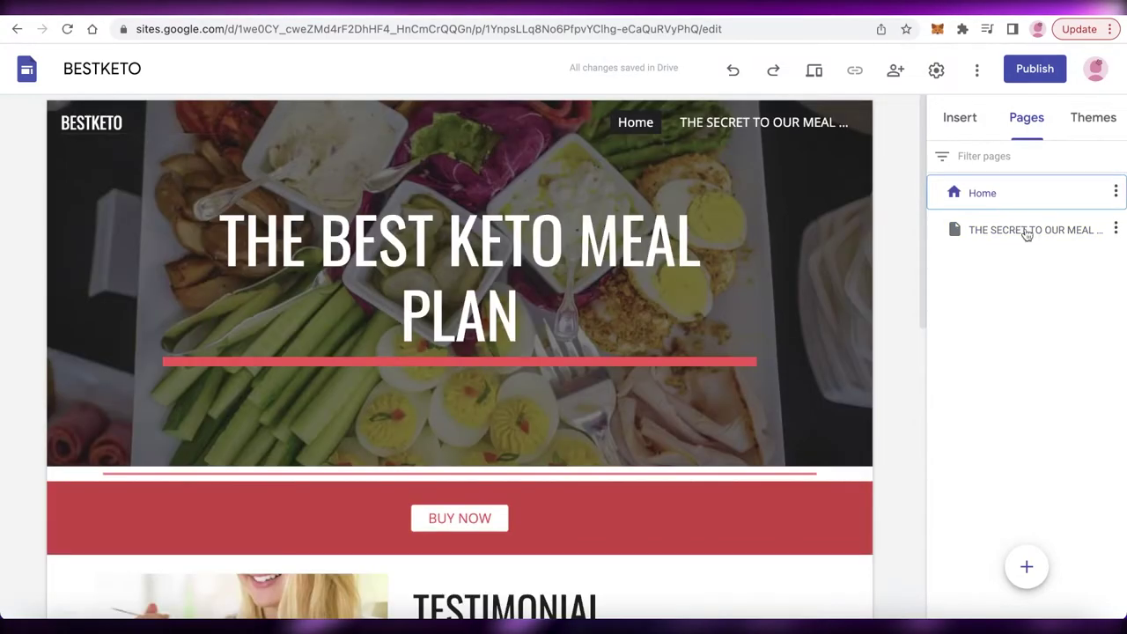
{"action": "left_click", "coordinate": [1024, 231]}
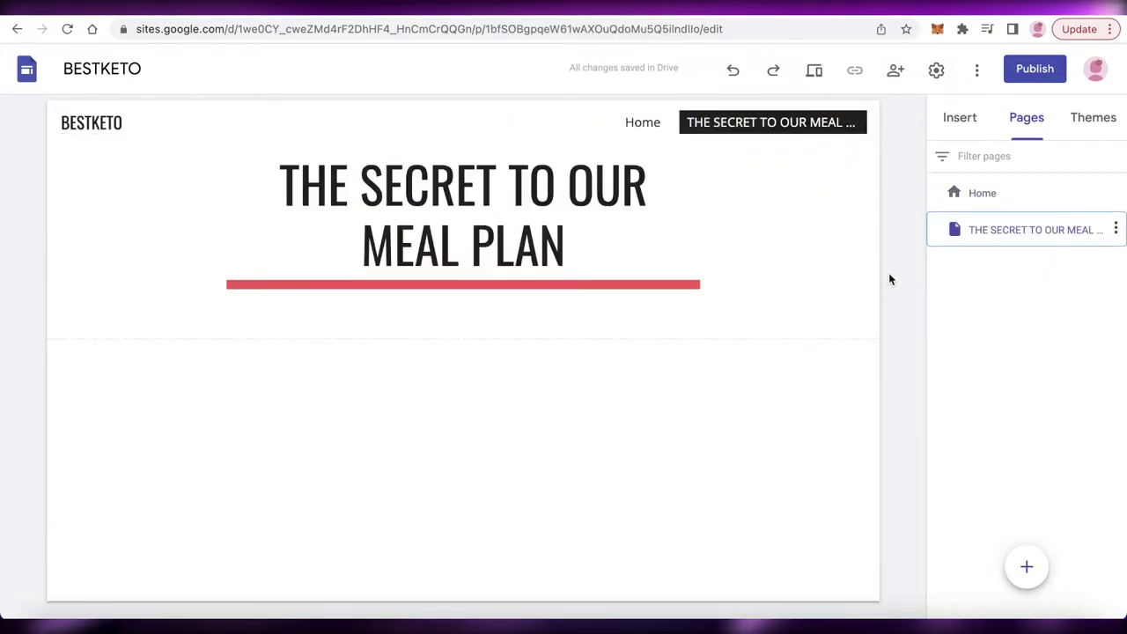
{"action": "left_click", "coordinate": [964, 196]}
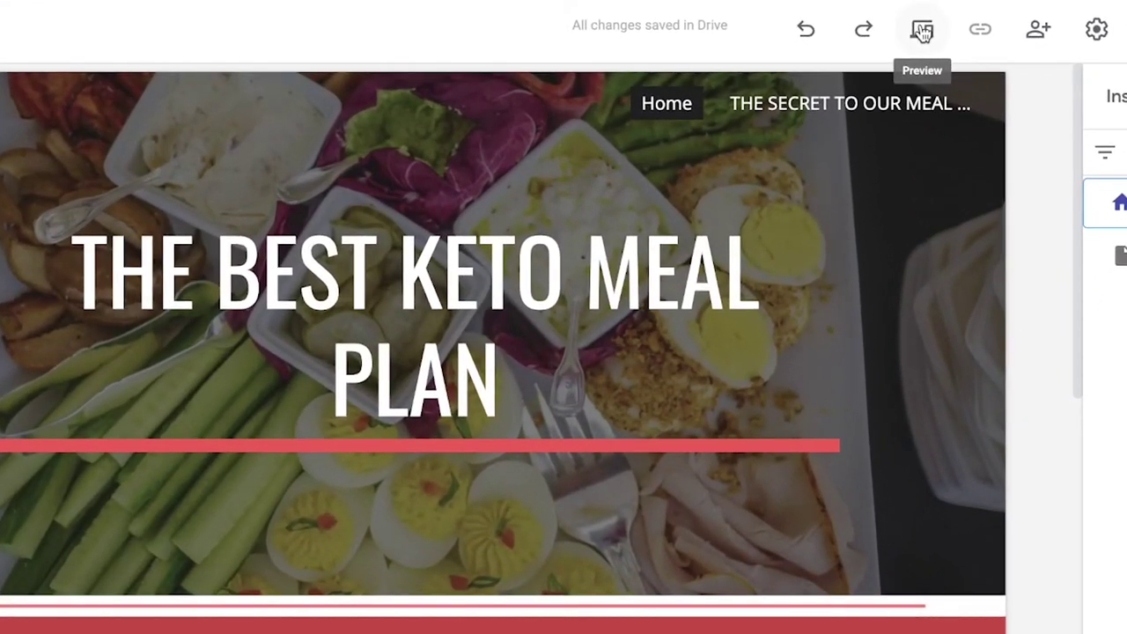
{"action": "left_click", "coordinate": [922, 31]}
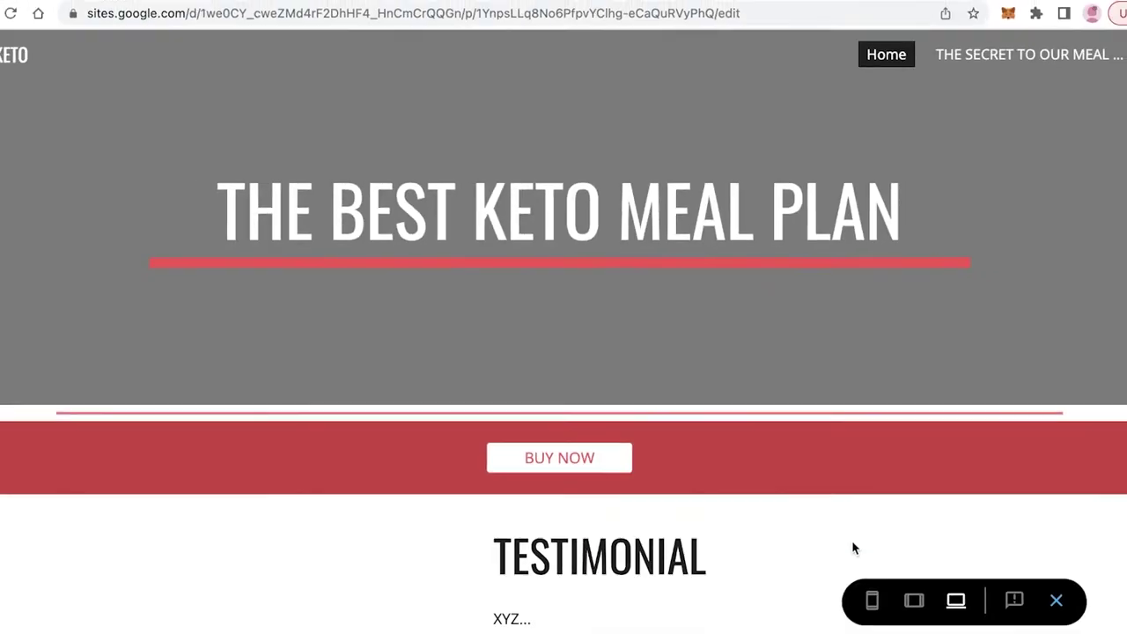
{"action": "scroll", "coordinate": [651, 241], "scroll_direction": "down", "scroll_amount": 5}
{"action": "scroll", "coordinate": [676, 253], "scroll_direction": "up", "scroll_amount": 5}
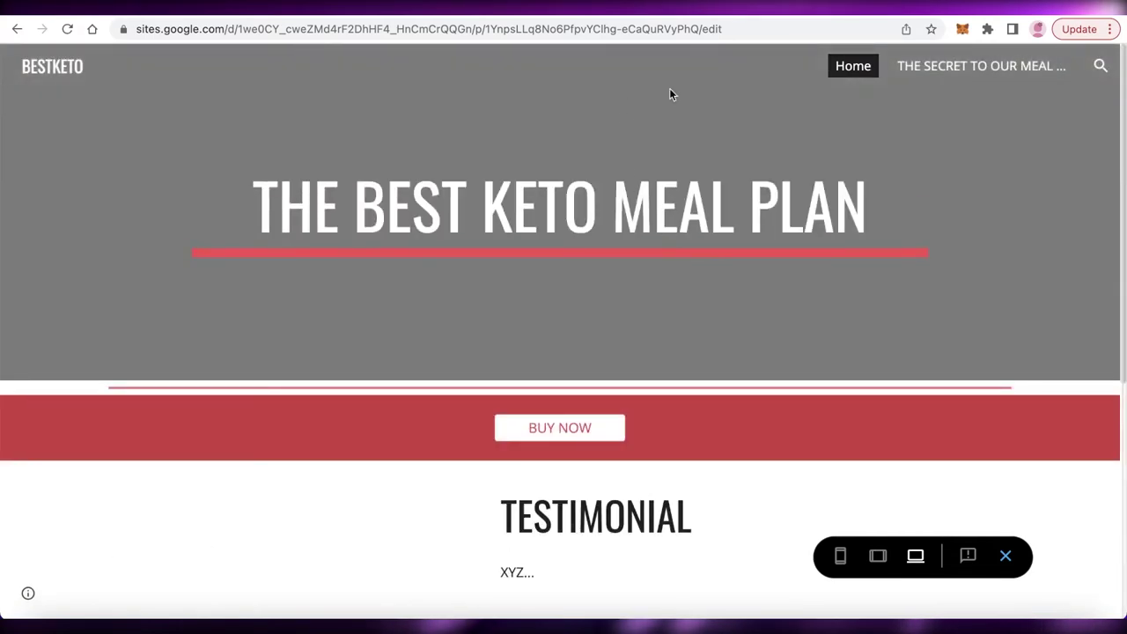
{"action": "scroll", "coordinate": [661, 244], "scroll_direction": "down", "scroll_amount": 5}
{"action": "scroll", "coordinate": [735, 348], "scroll_direction": "up", "scroll_amount": 5}
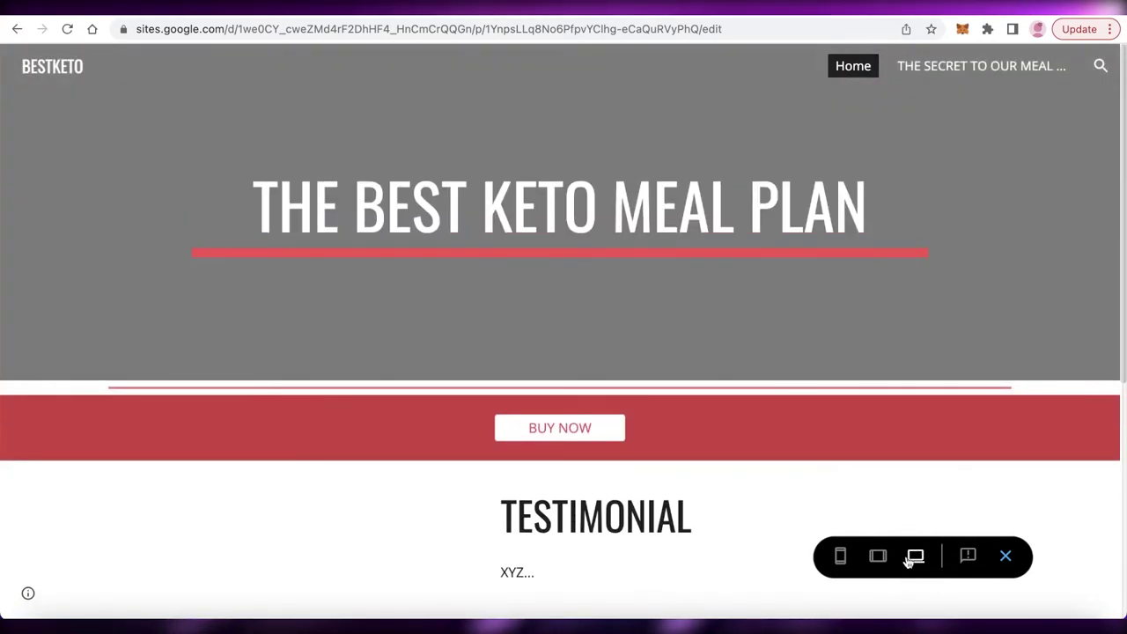
{"action": "left_click", "coordinate": [876, 557]}
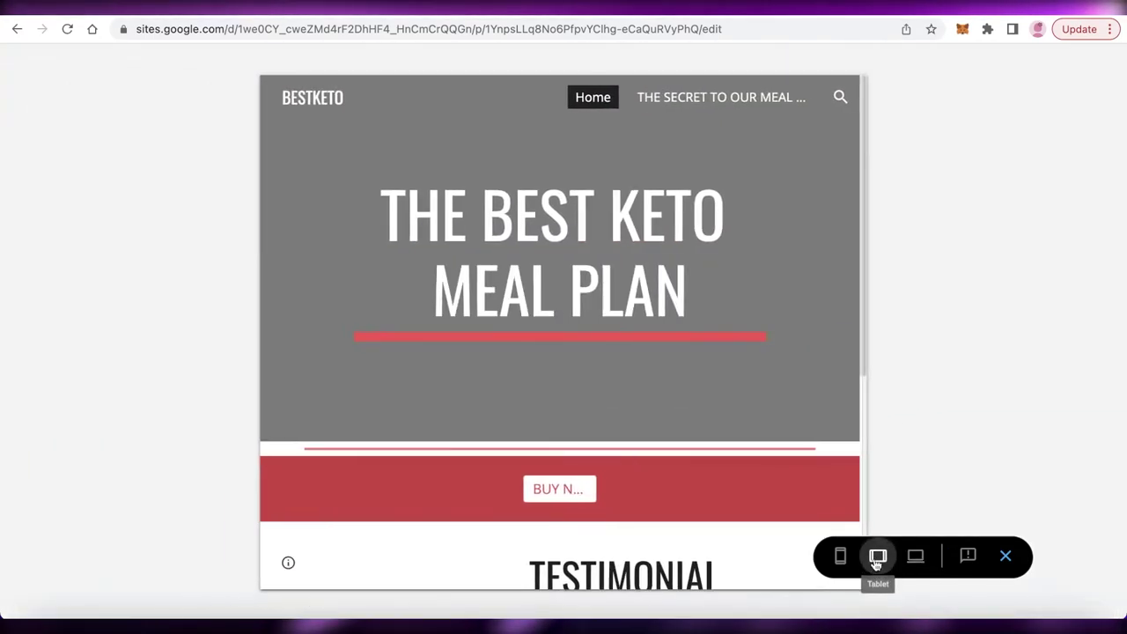
{"action": "left_click", "coordinate": [839, 556]}
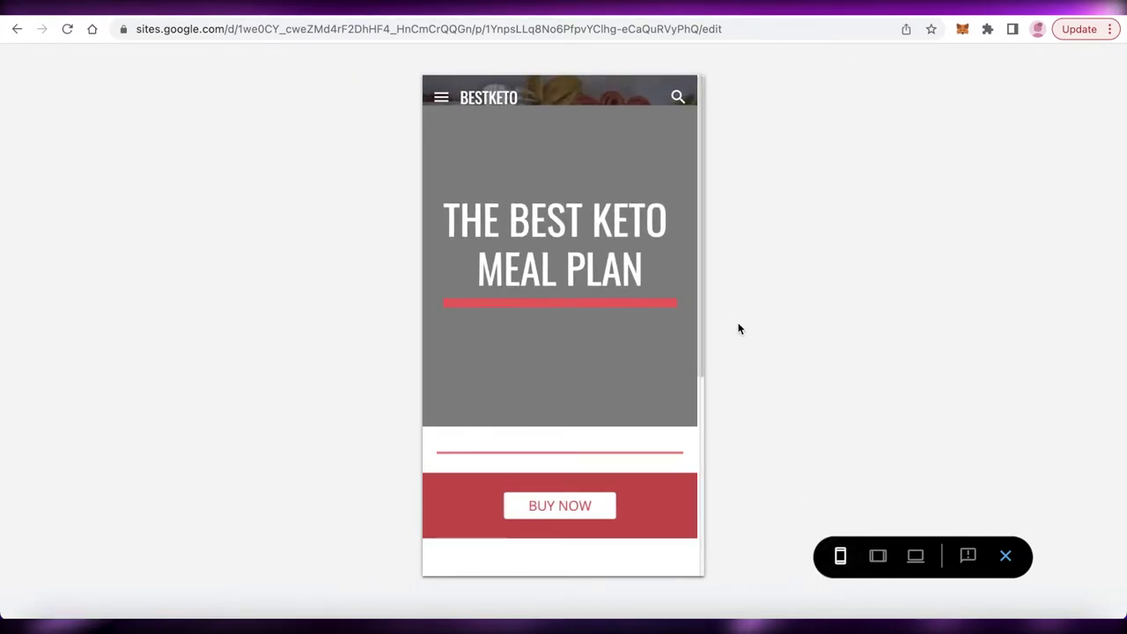
{"action": "left_click", "coordinate": [1005, 557]}
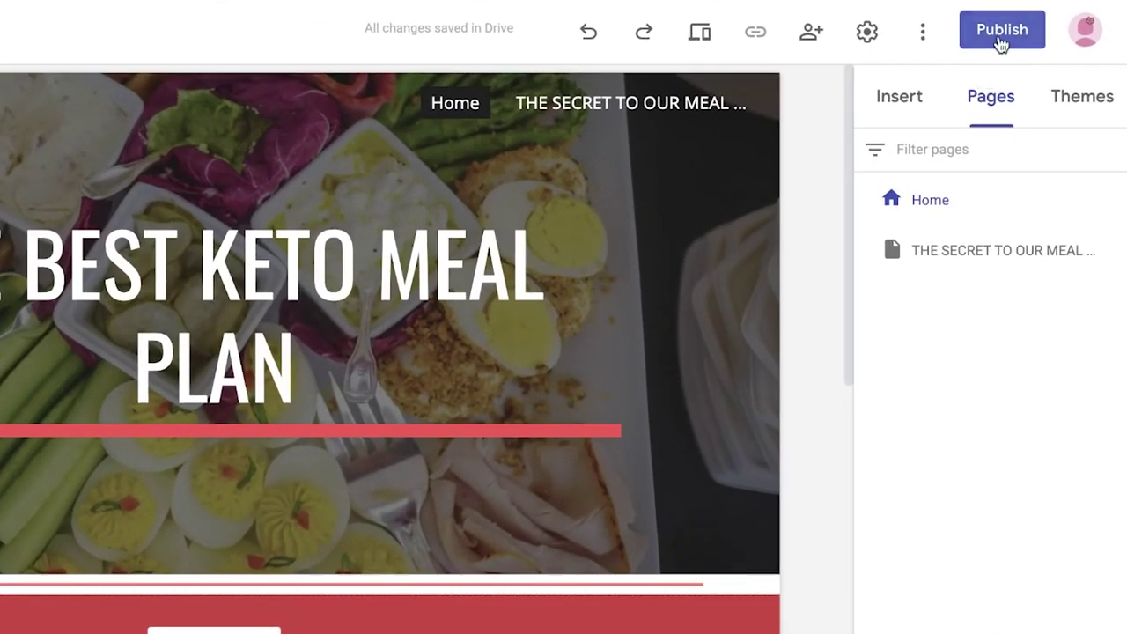
- Publish the BESTKETO site at sites.google.com/view/ketomealplan02 and view the live Home page
{"action": "left_click", "coordinate": [1000, 43]}
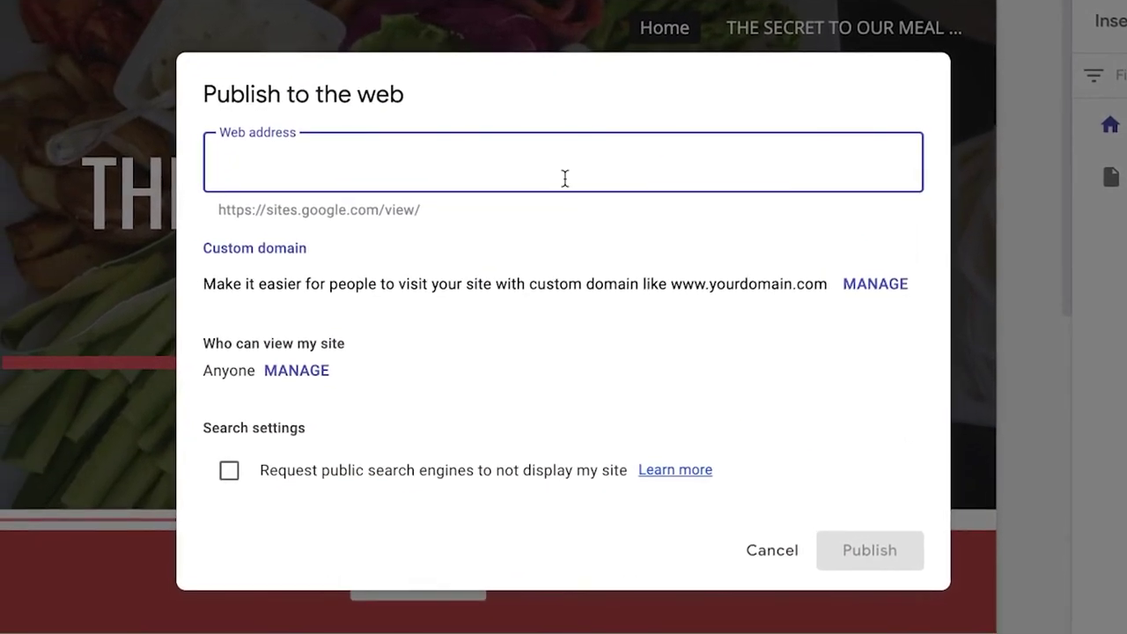
{"action": "type", "text": "ke"}
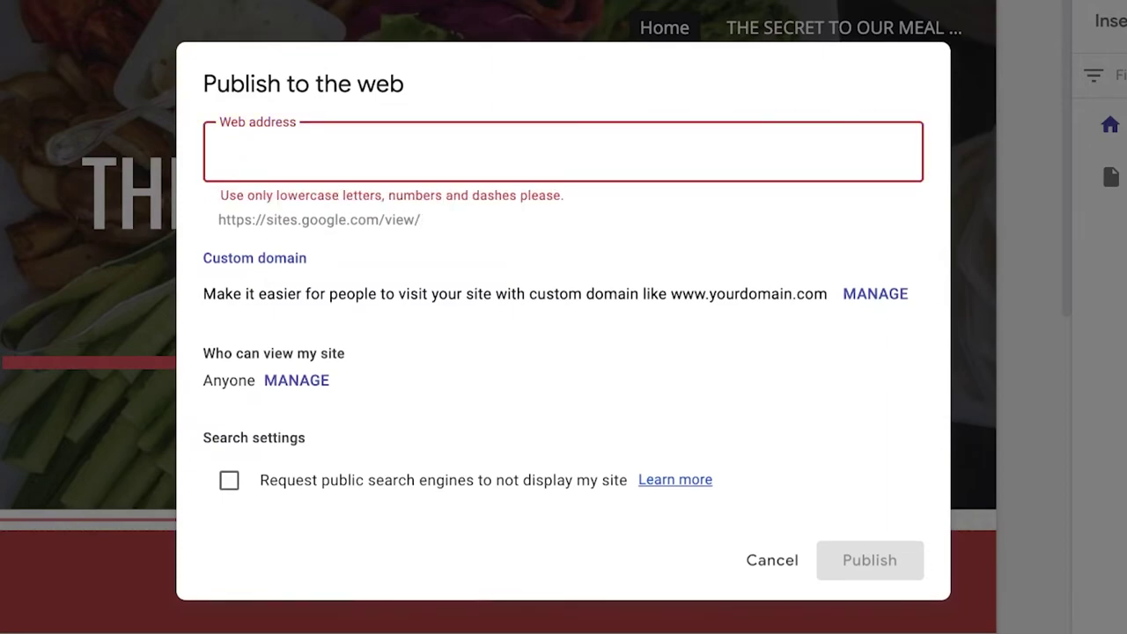
{"action": "type", "text": "tomealplan"}
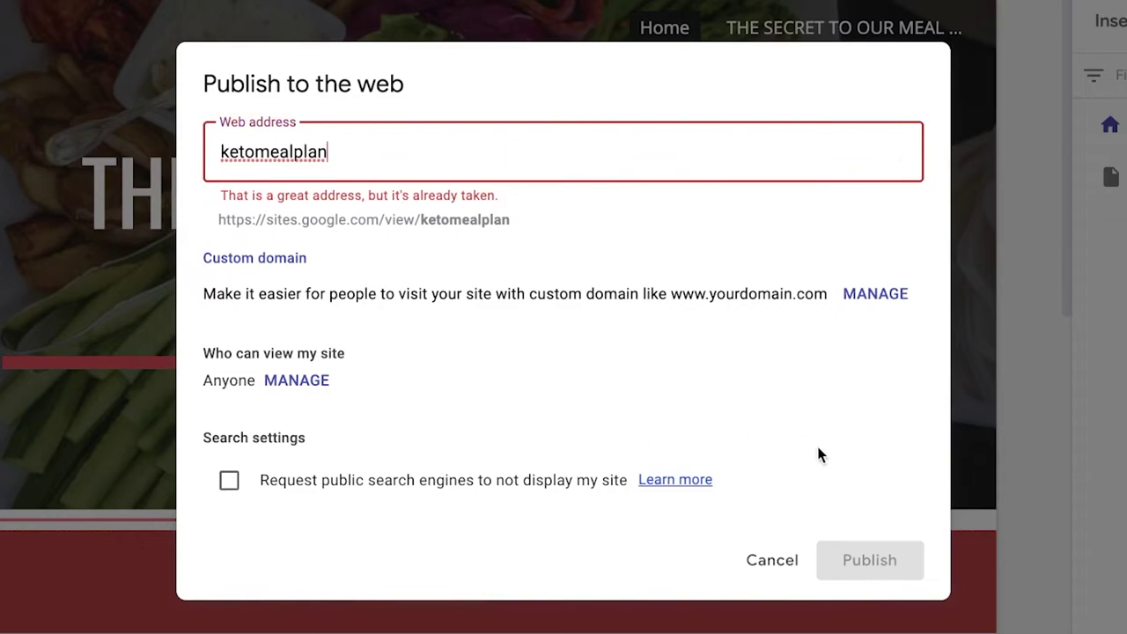
{"action": "type", "text": "02"}
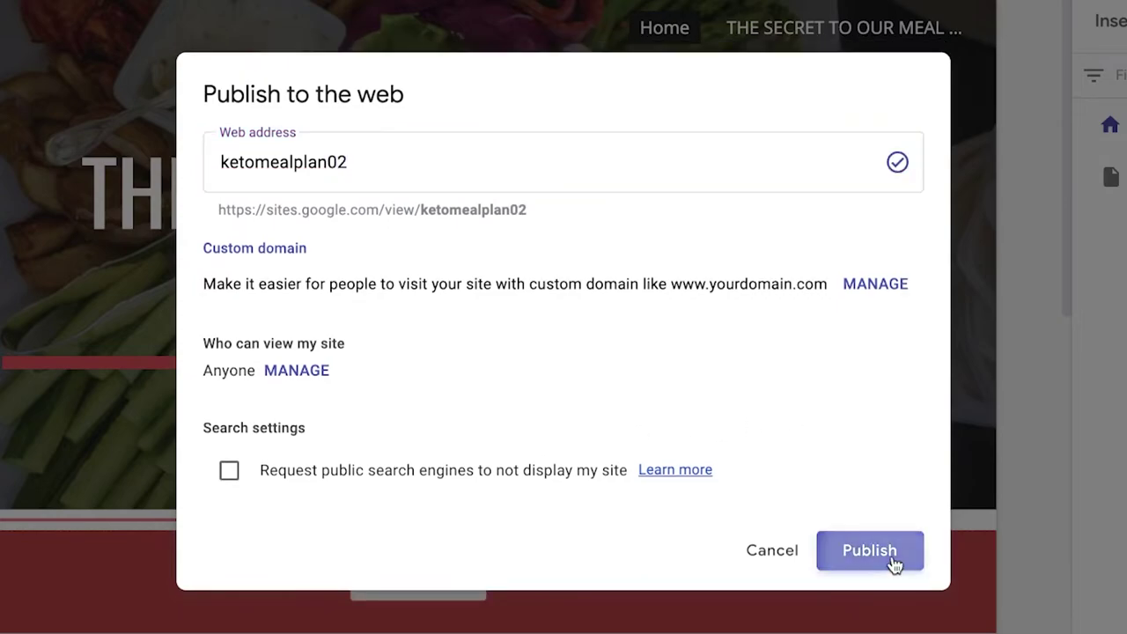
{"action": "left_click", "coordinate": [891, 556]}
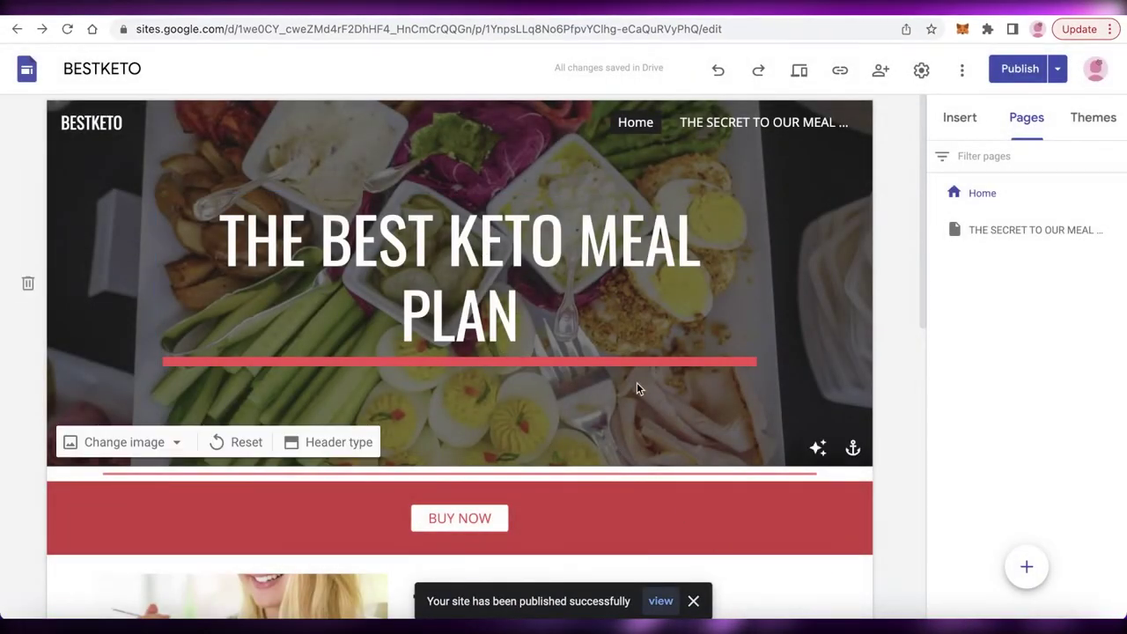
{"action": "scroll", "coordinate": [637, 387], "scroll_direction": "down", "scroll_amount": 5}
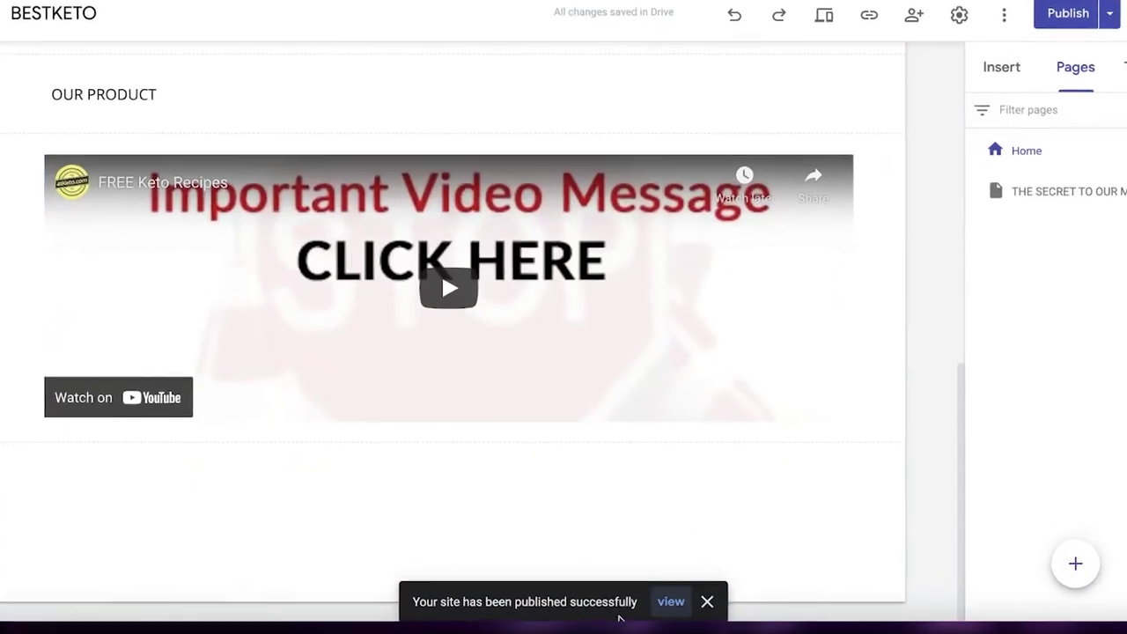
{"action": "scroll", "coordinate": [637, 387], "scroll_direction": "up", "scroll_amount": 8}
{"action": "left_click", "coordinate": [660, 600]}
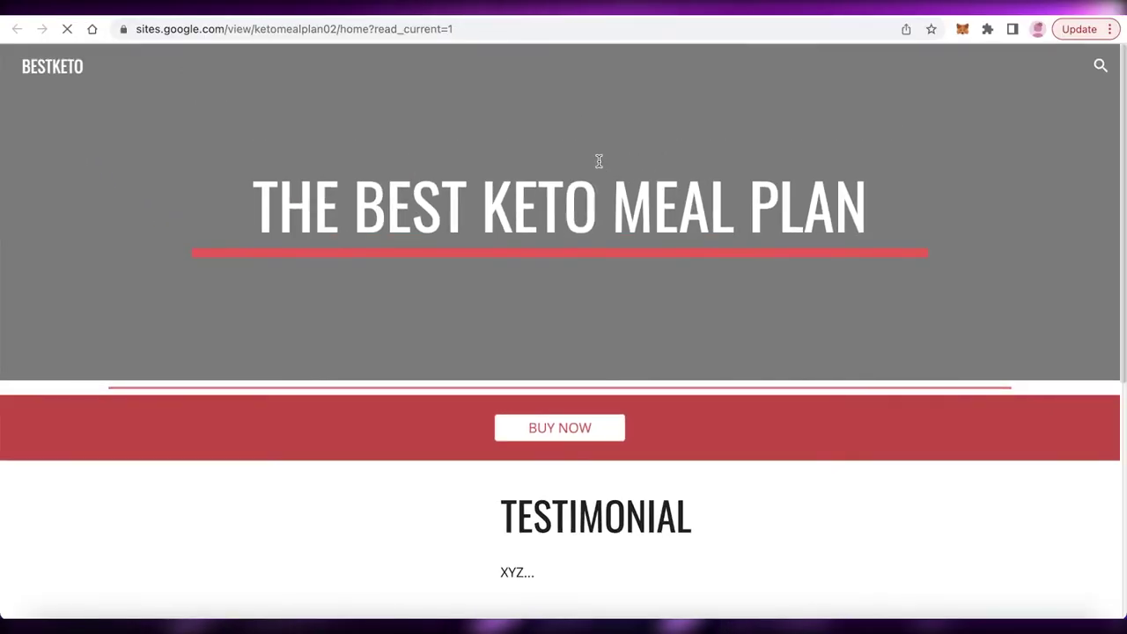
{"action": "scroll", "coordinate": [608, 185], "scroll_direction": "down", "scroll_amount": 3}
{"action": "scroll", "coordinate": [612, 201], "scroll_direction": "up", "scroll_amount": 3}
{"action": "scroll", "coordinate": [643, 161], "scroll_direction": "down", "scroll_amount": 5}
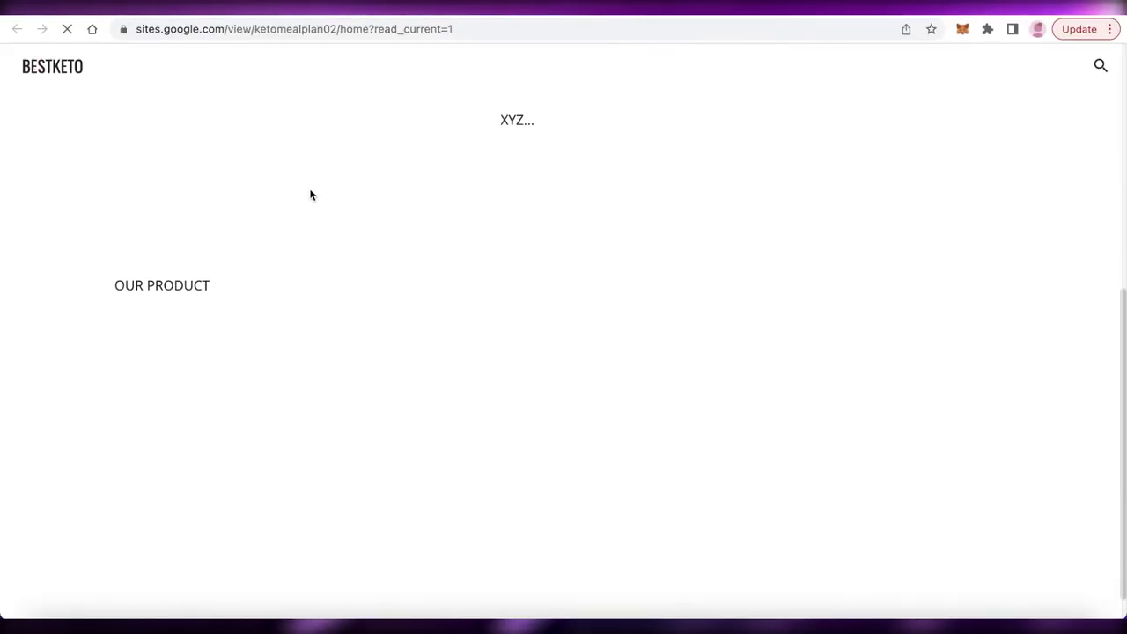
{"action": "scroll", "coordinate": [311, 194], "scroll_direction": "up", "scroll_amount": 7}
{"action": "scroll", "coordinate": [290, 171], "scroll_direction": "down", "scroll_amount": 4}
{"action": "scroll", "coordinate": [651, 397], "scroll_direction": "up", "scroll_amount": 4}
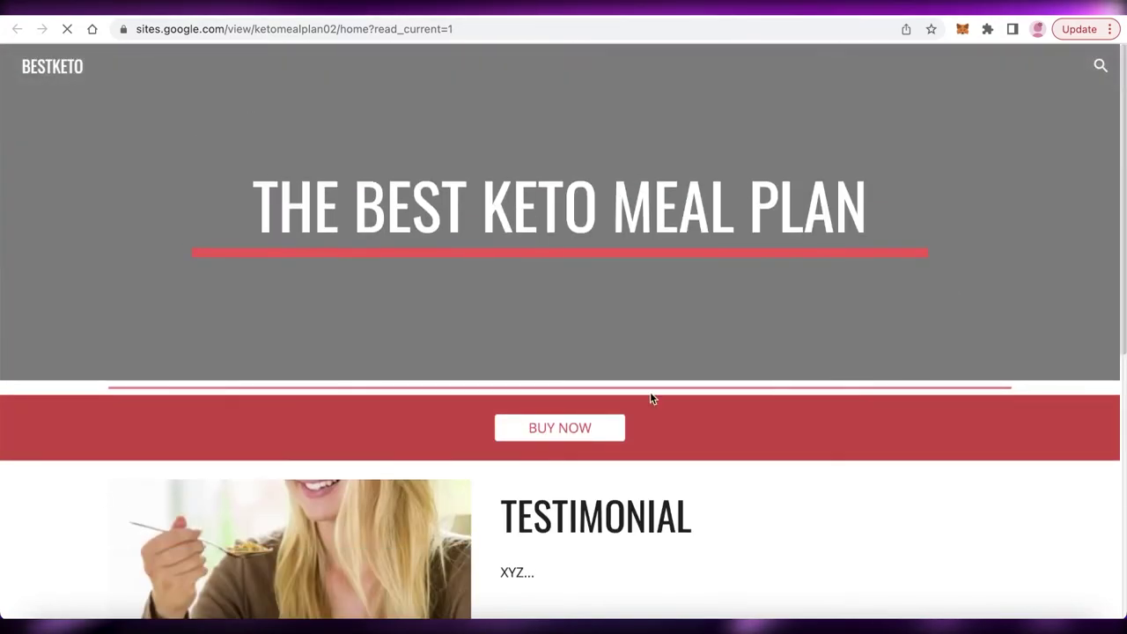
{"action": "scroll", "coordinate": [469, 257], "scroll_direction": "down", "scroll_amount": 6}
{"action": "scroll", "coordinate": [469, 257], "scroll_direction": "up", "scroll_amount": 6}
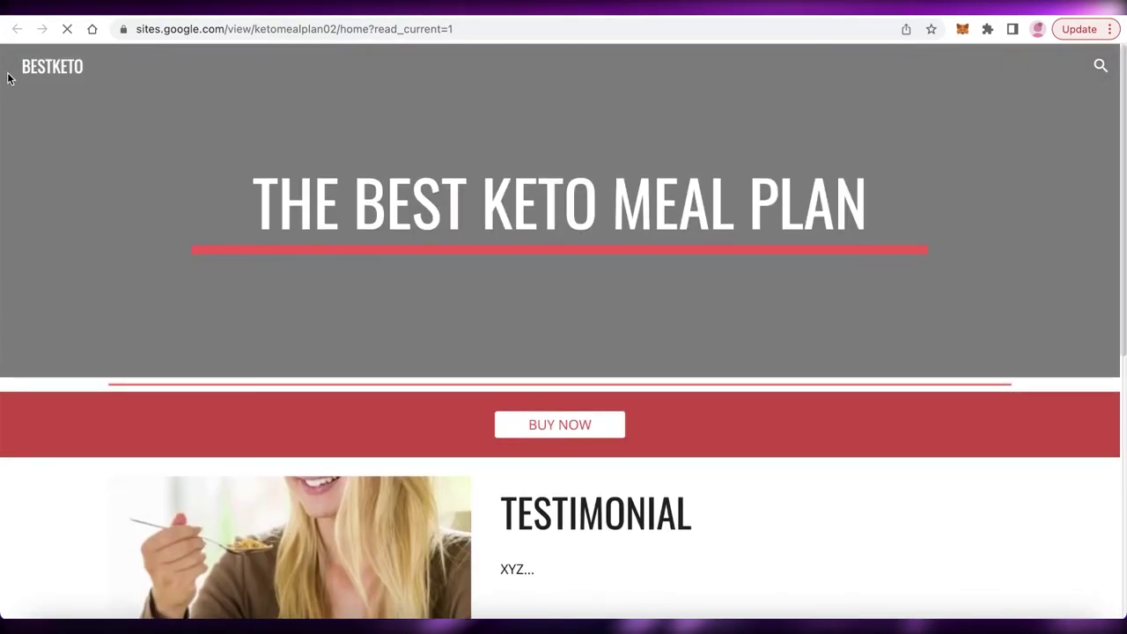
{"action": "scroll", "coordinate": [486, 303], "scroll_direction": "down", "scroll_amount": 4}
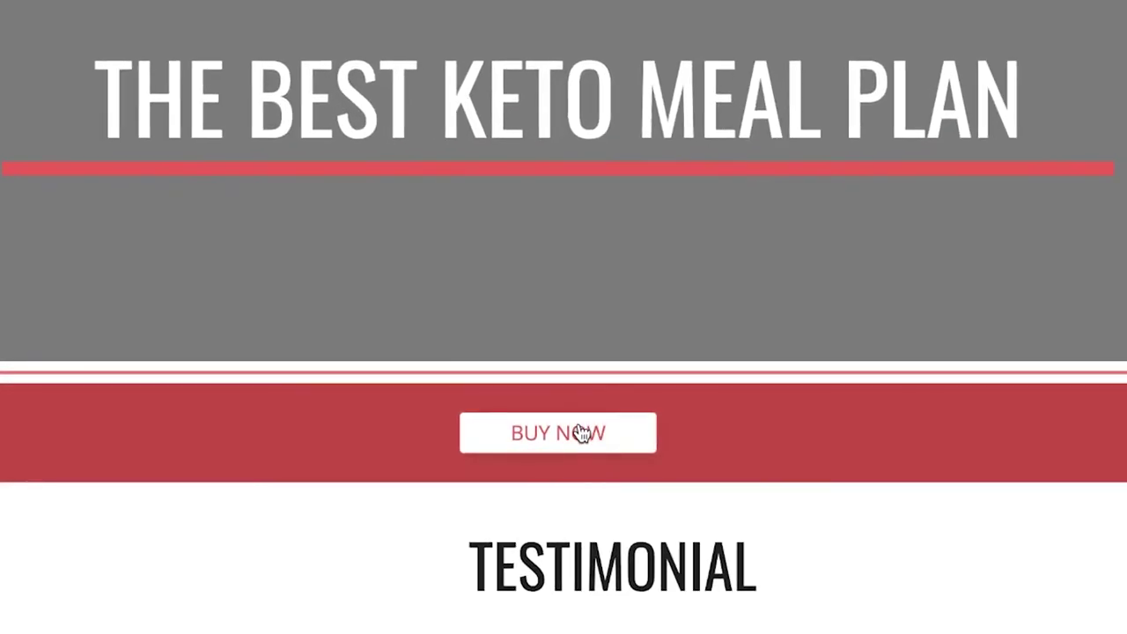
{"action": "left_click", "coordinate": [581, 433]}
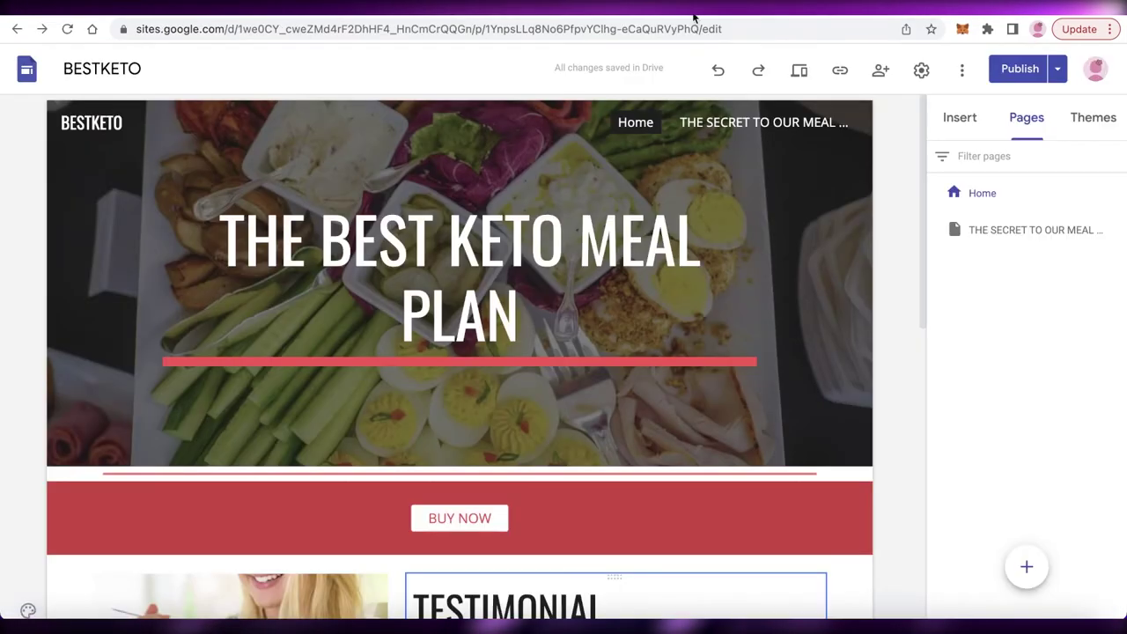
{"action": "scroll", "coordinate": [406, 524], "scroll_direction": "down", "scroll_amount": 1}
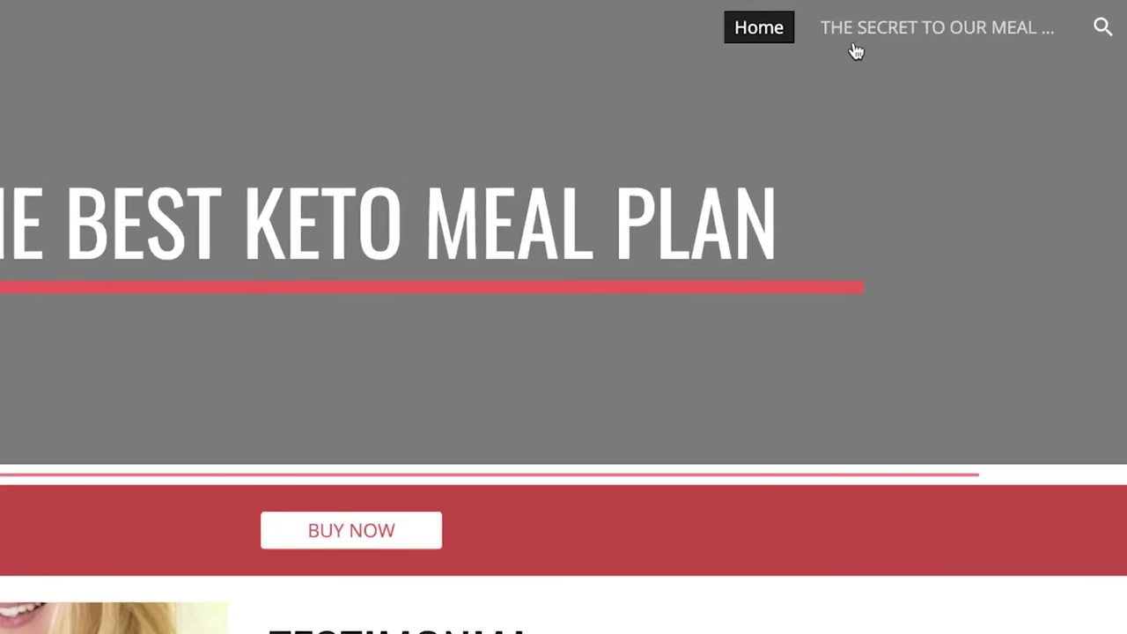
{"action": "left_click", "coordinate": [853, 44]}
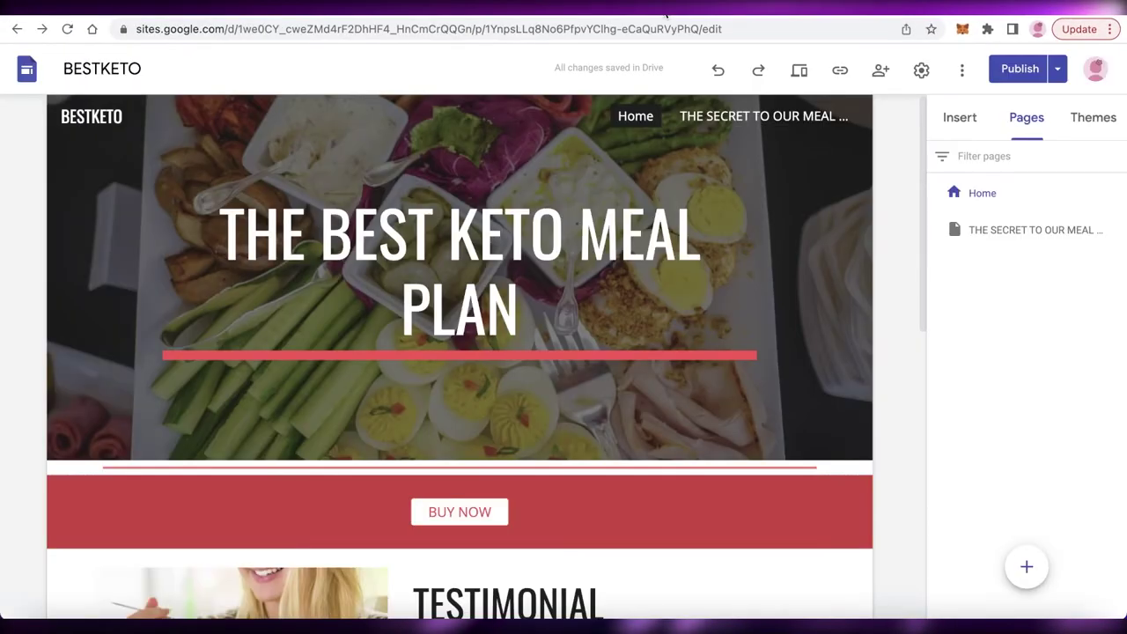
{"action": "left_click", "coordinate": [26, 81]}
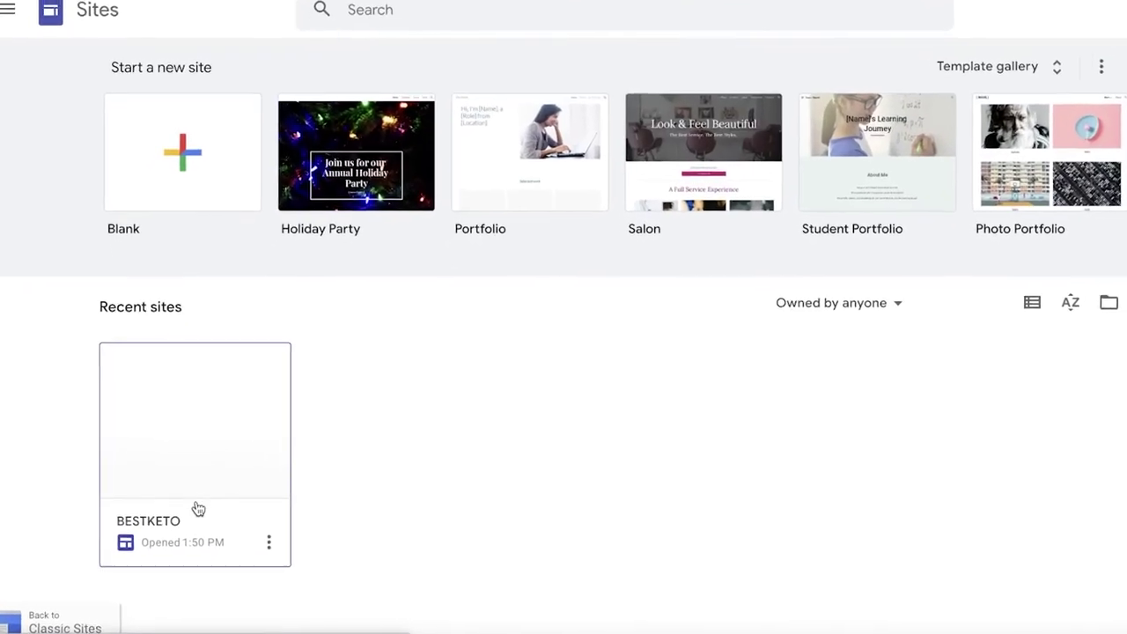
{"action": "left_click", "coordinate": [268, 542]}
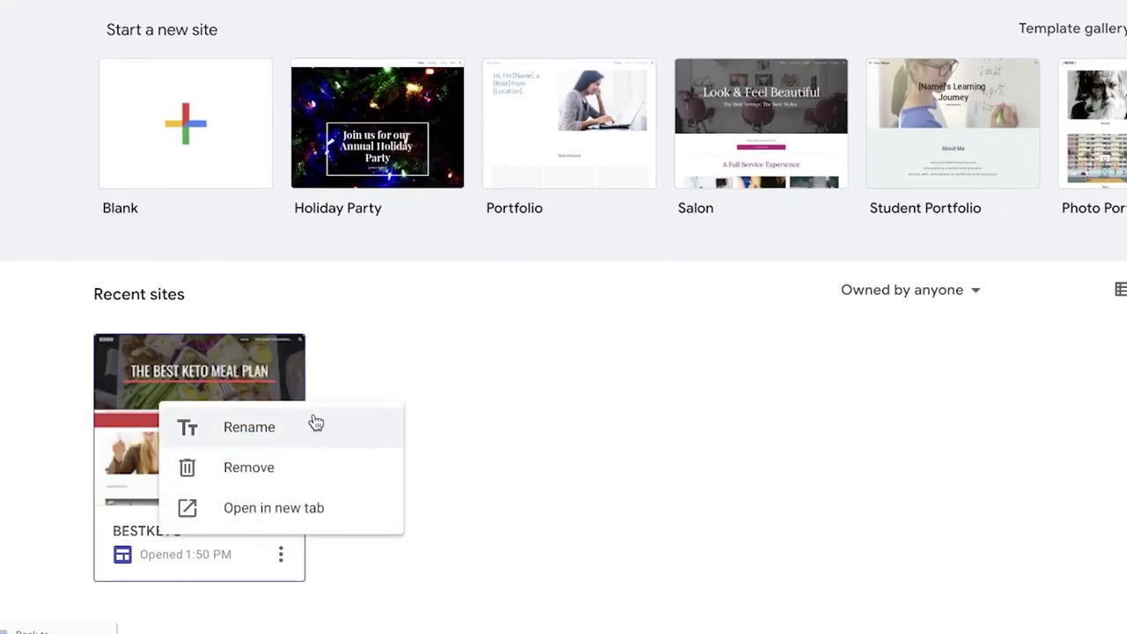
{"action": "left_click", "coordinate": [493, 383]}
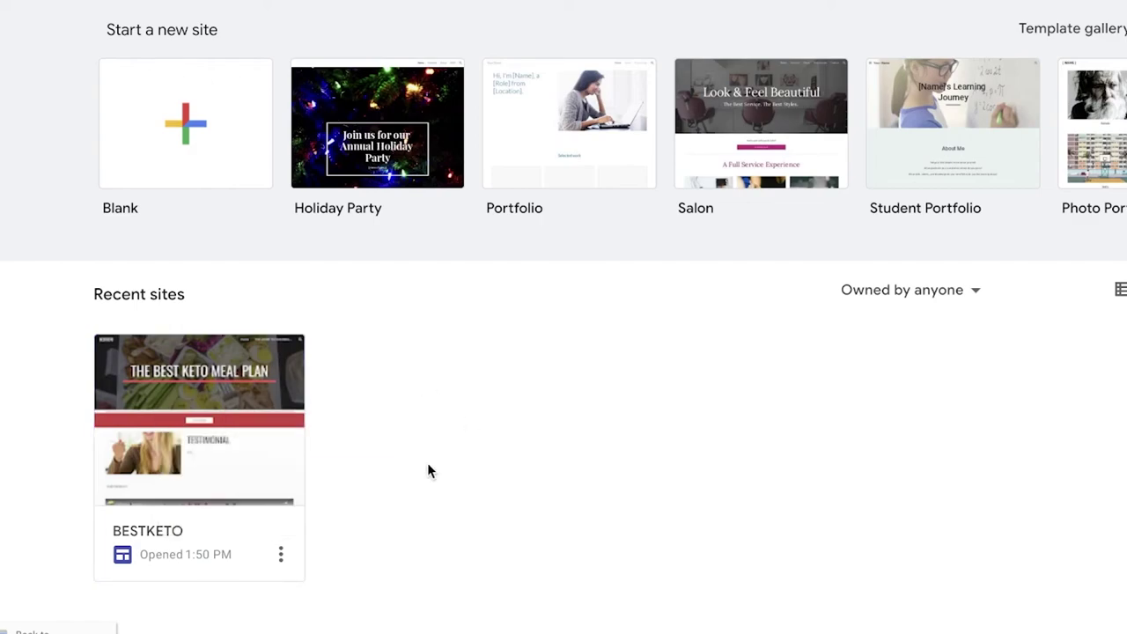